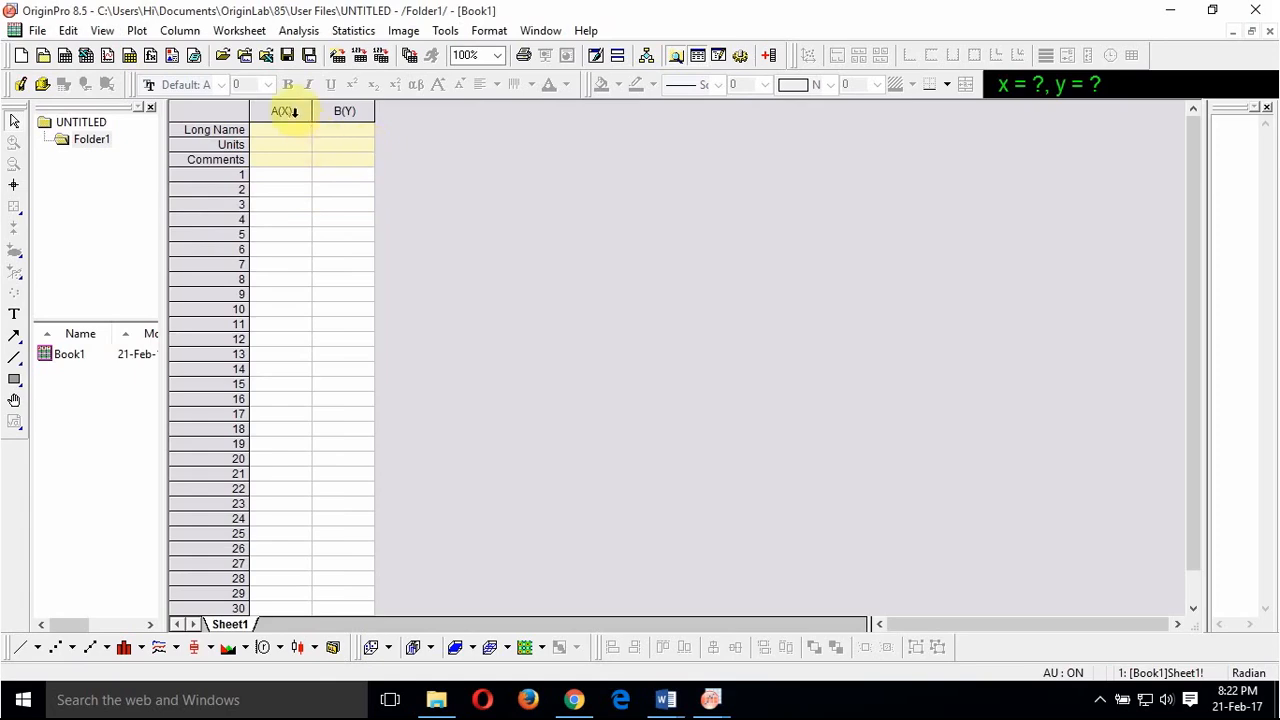
# Step: Paste the copied data into worksheet columns A(X) and B(Y)
pyautogui.moveTo(288, 111); pyautogui.dragTo(330, 111)
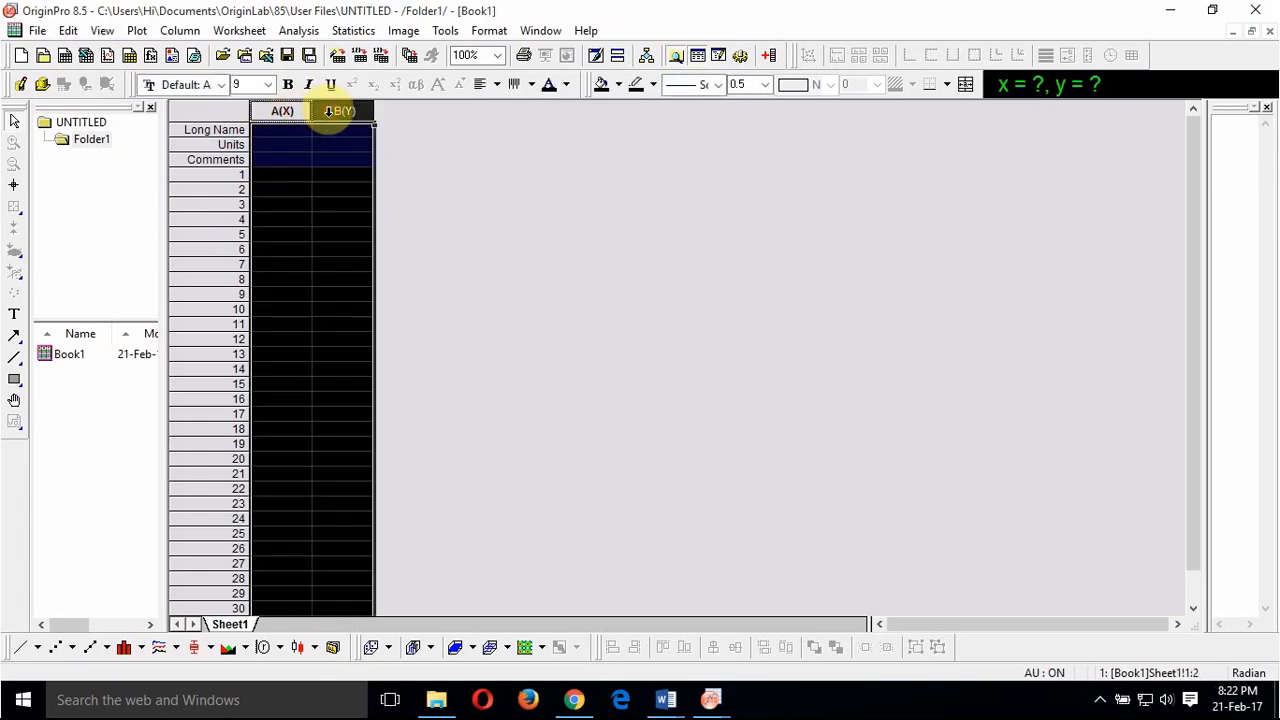
pyautogui.hotkey('ctrl', 'v')
pyautogui.click(460, 160)
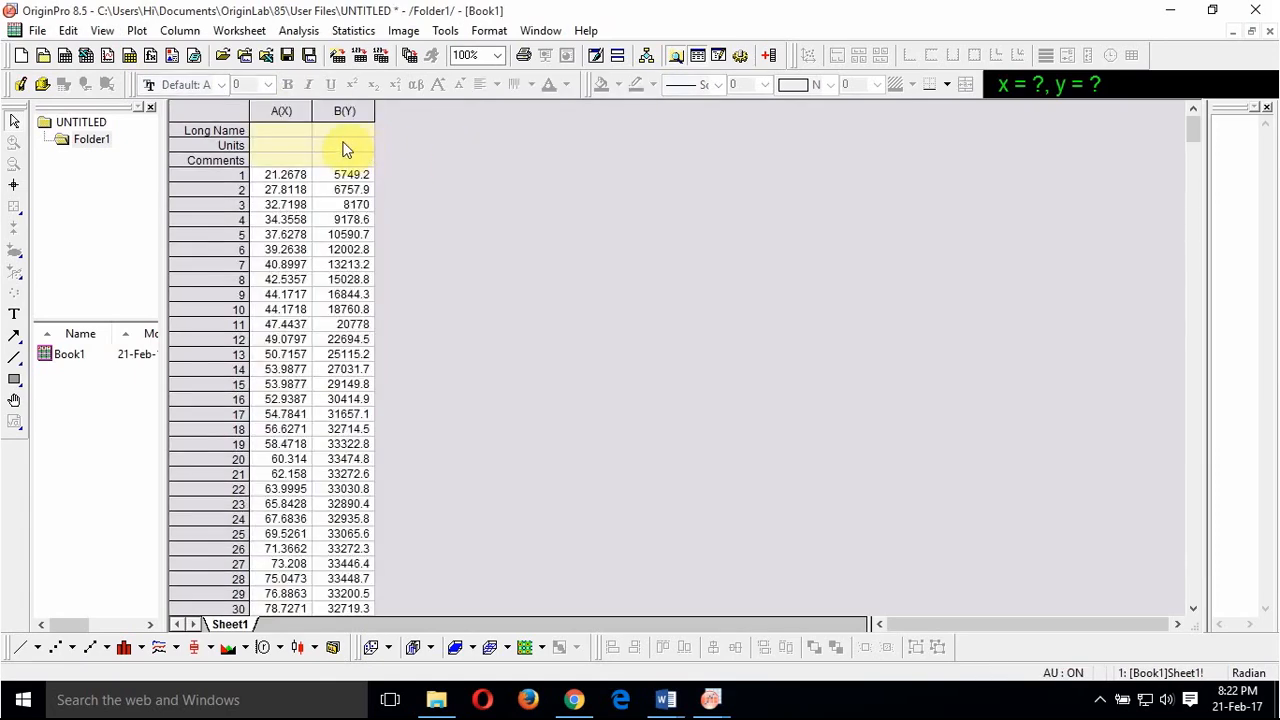
# Step: Set the long names of columns A and B to "X value" and "Y Value"
pyautogui.click(303, 132)
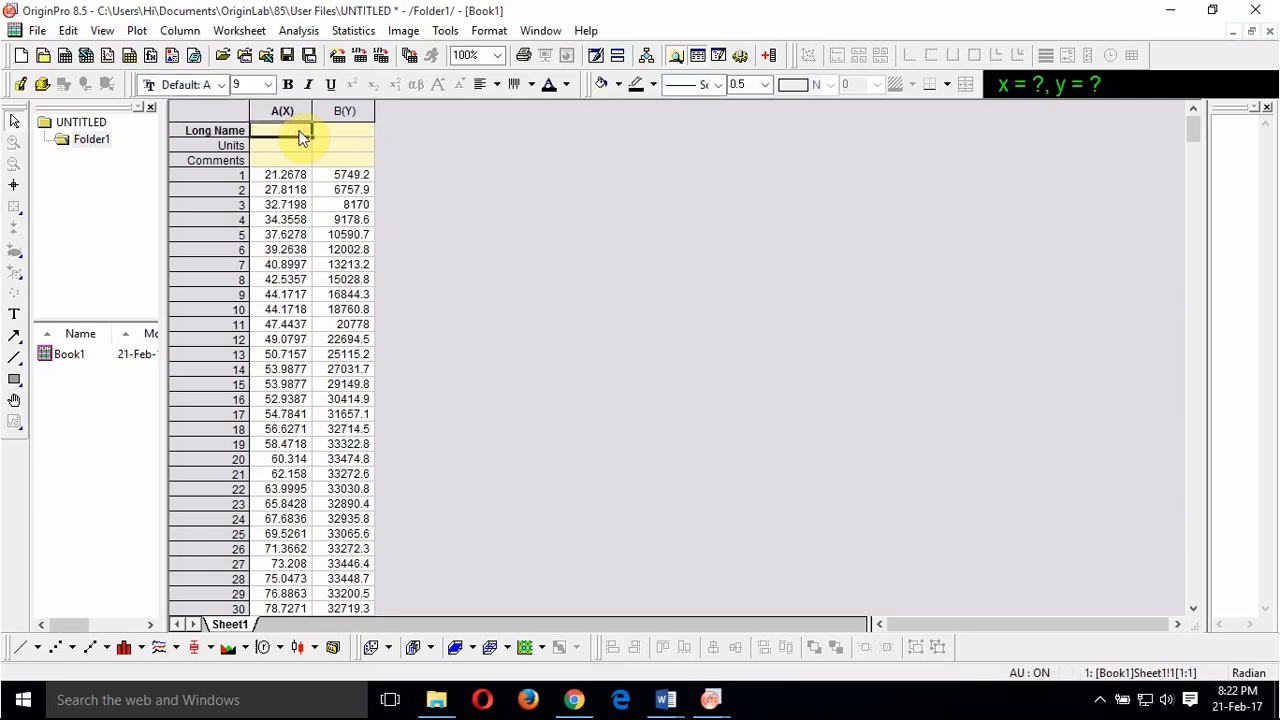
pyautogui.write('X')
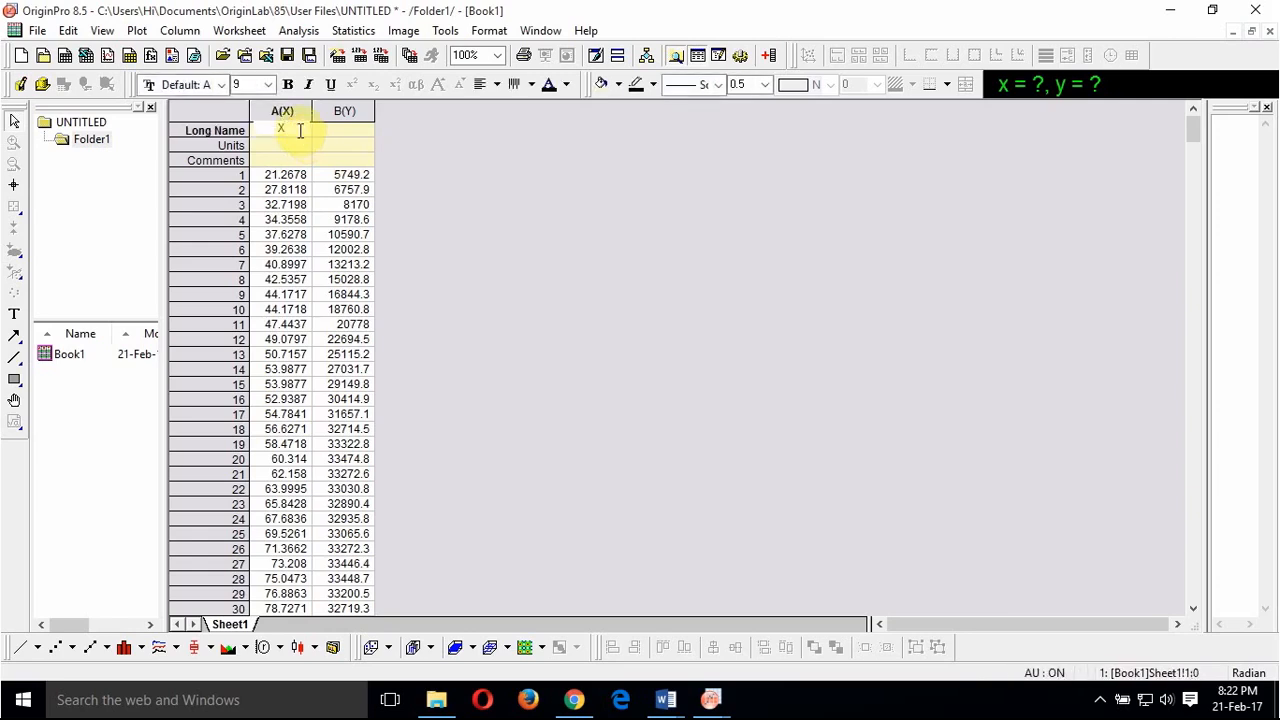
pyautogui.write(' value')
pyautogui.click(325, 141)
pyautogui.write('Y')
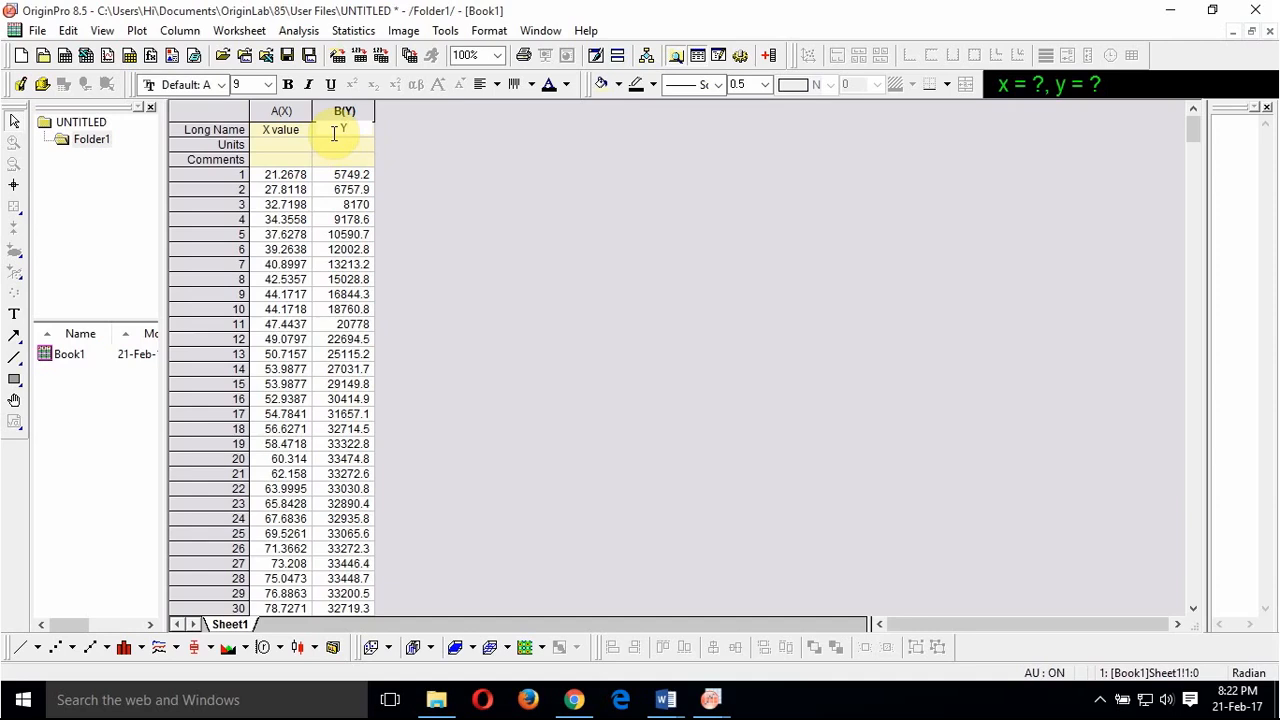
pyautogui.write(' Value')
# Step: Enter the units "mm" for the X value column and "a. u." for the Y Value column
pyautogui.click(294, 145)
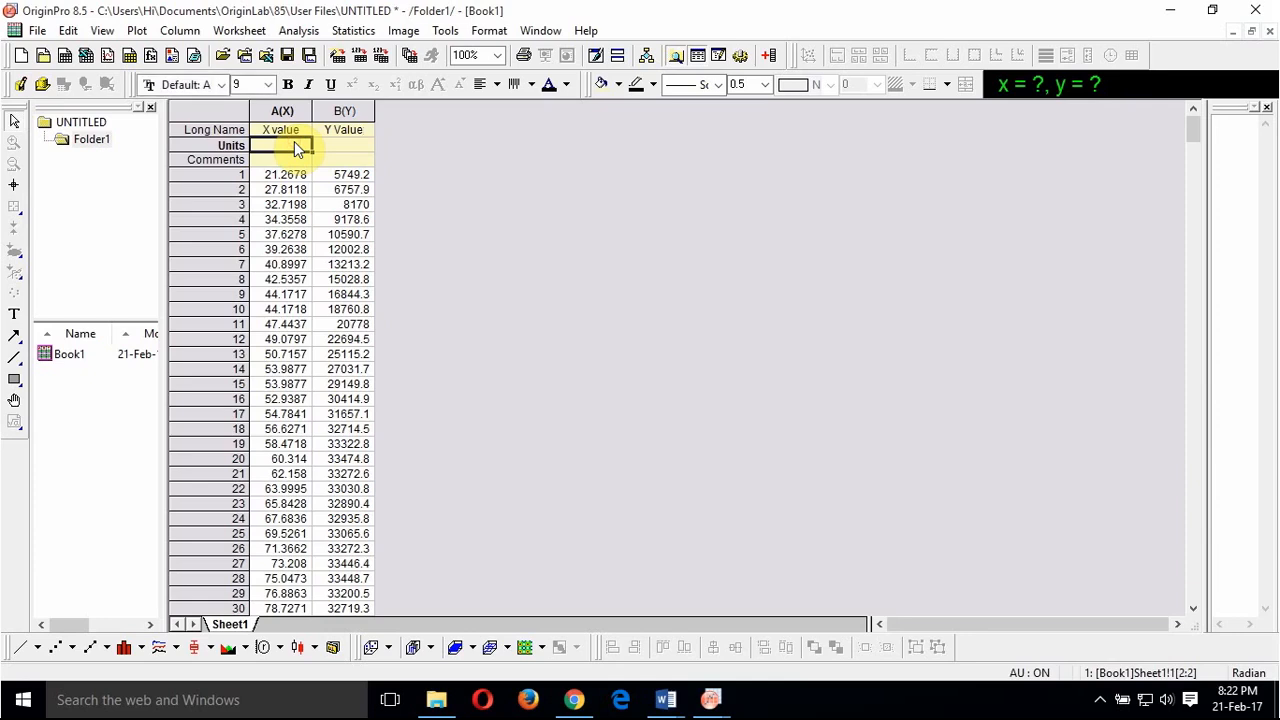
pyautogui.write('mm')
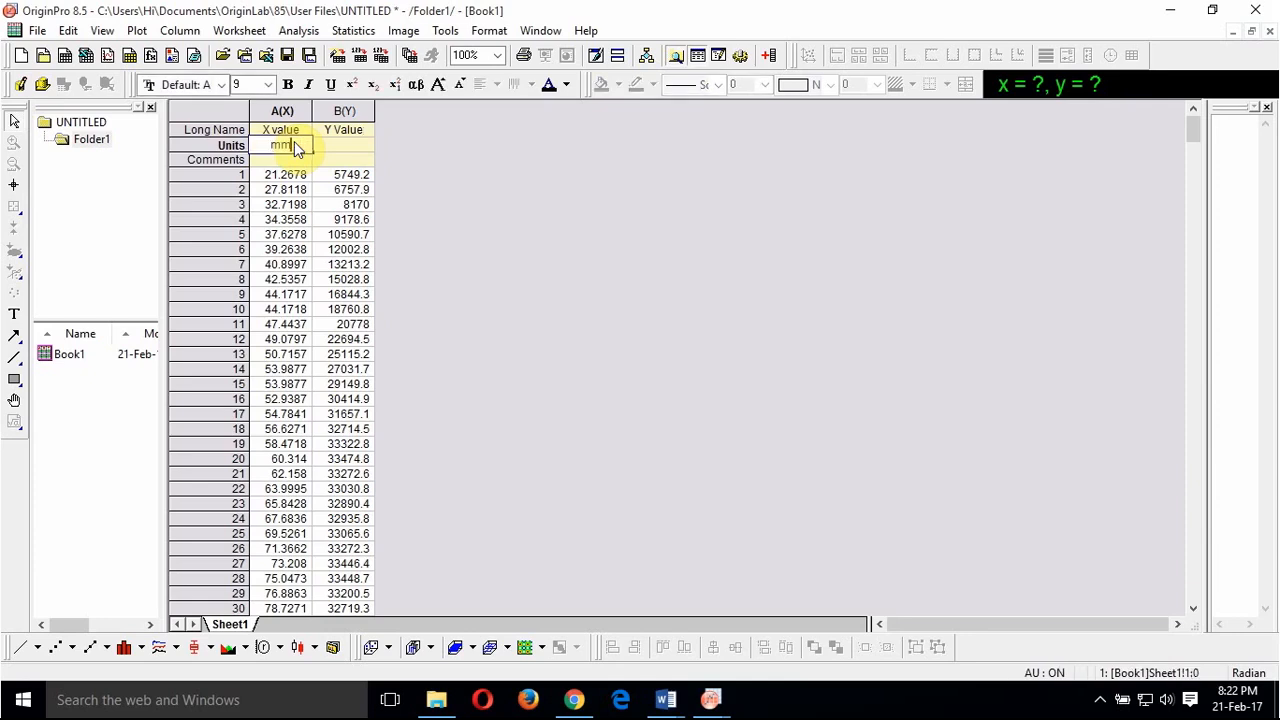
pyautogui.click(322, 145)
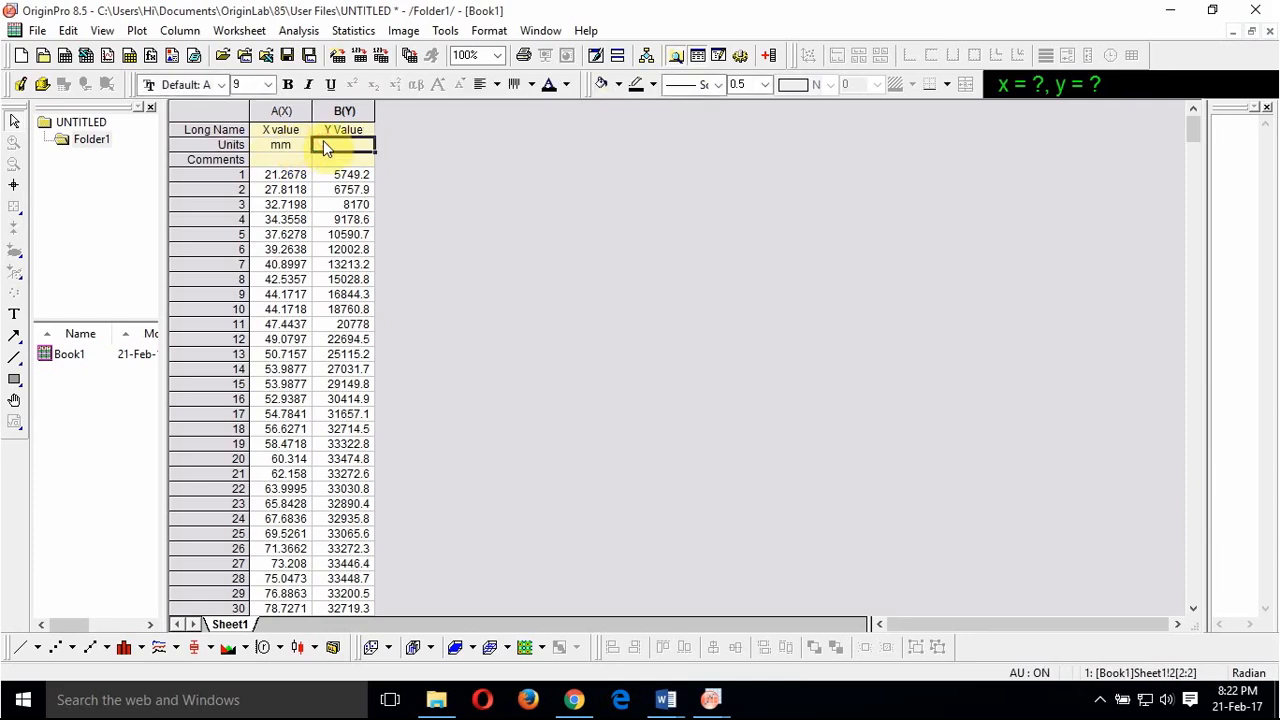
pyautogui.write('a')
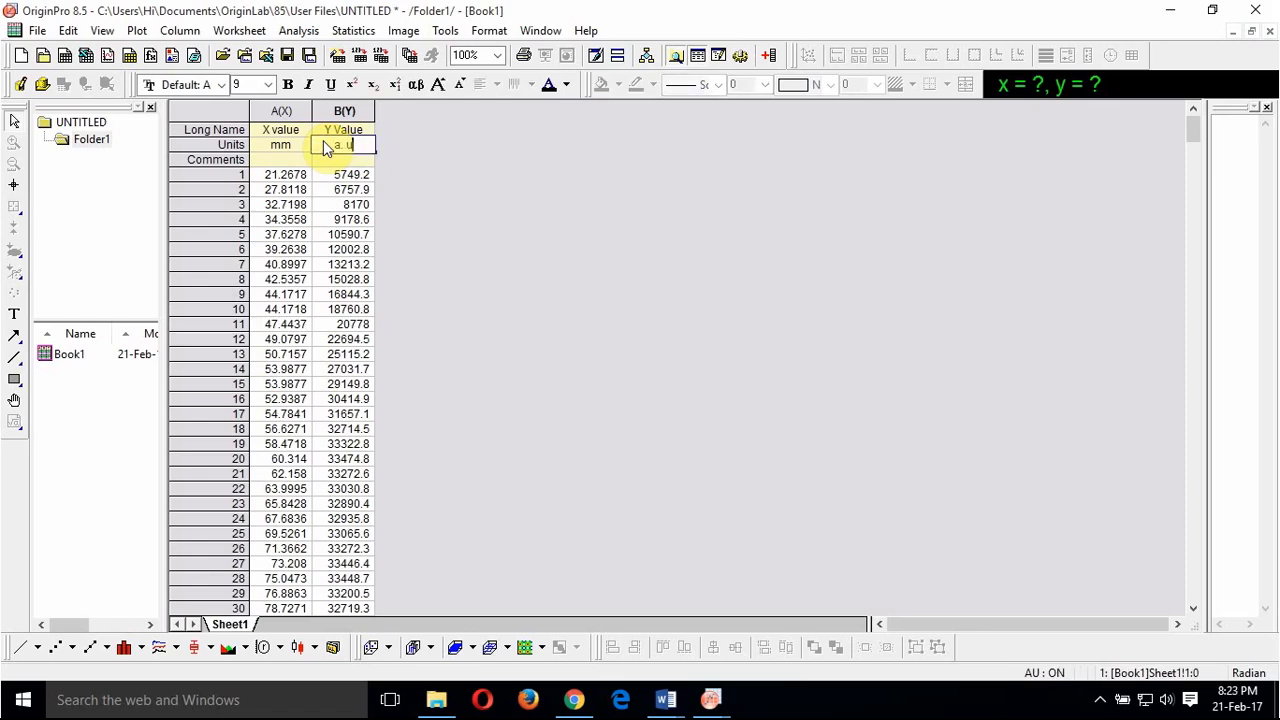
pyautogui.write('. u.')
pyautogui.click(505, 192)
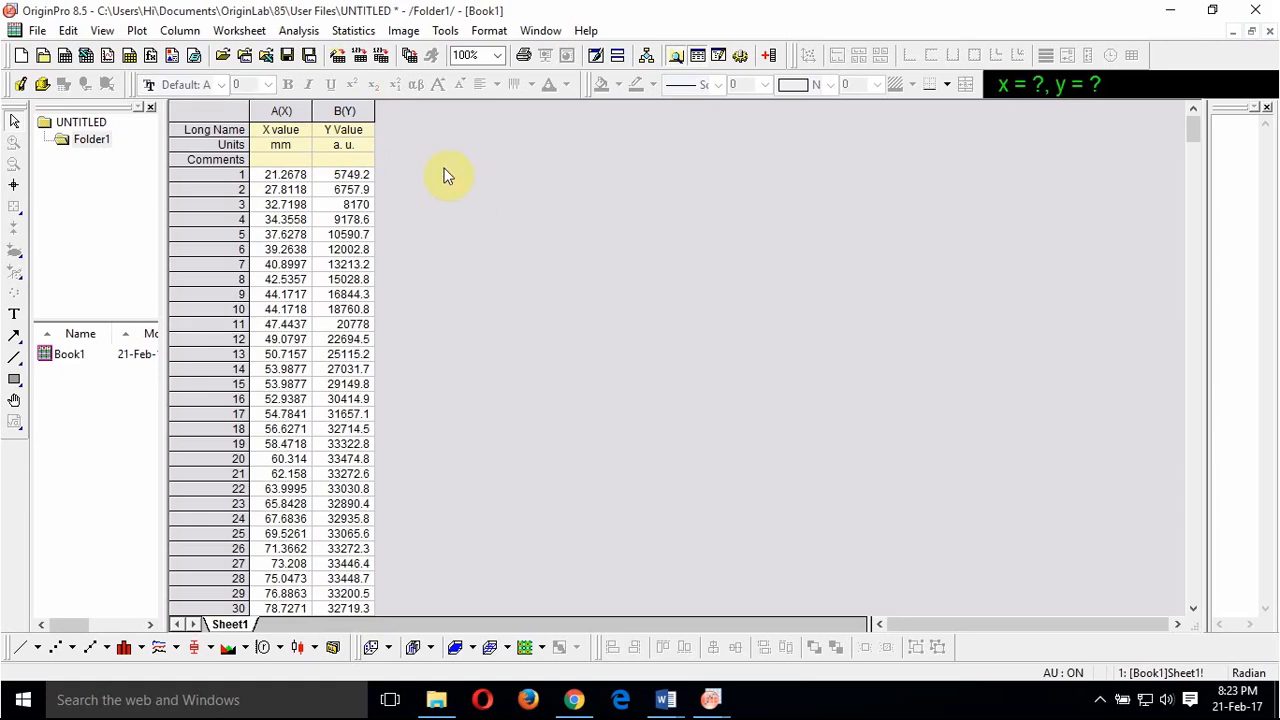
# Step: Create a scatter plot from columns A(X) and B(Y) and dismiss the template reminder
pyautogui.moveTo(293, 110); pyautogui.dragTo(335, 110)
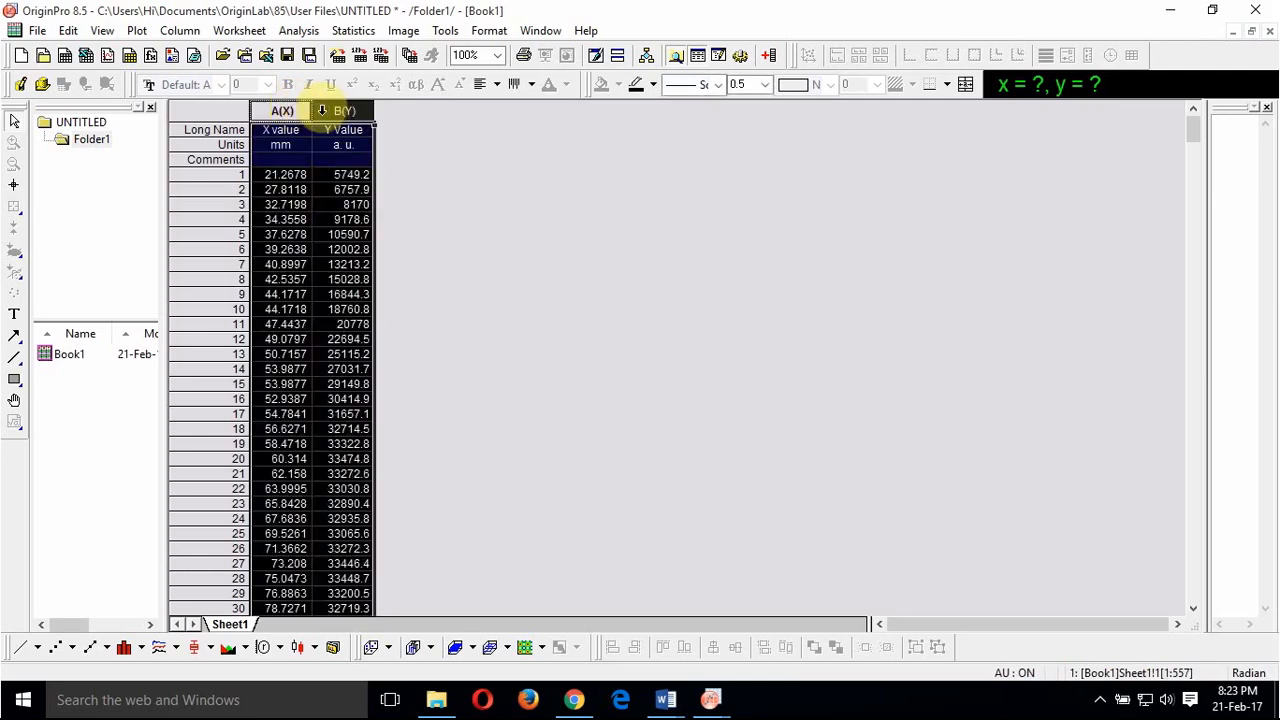
pyautogui.click(57, 650)
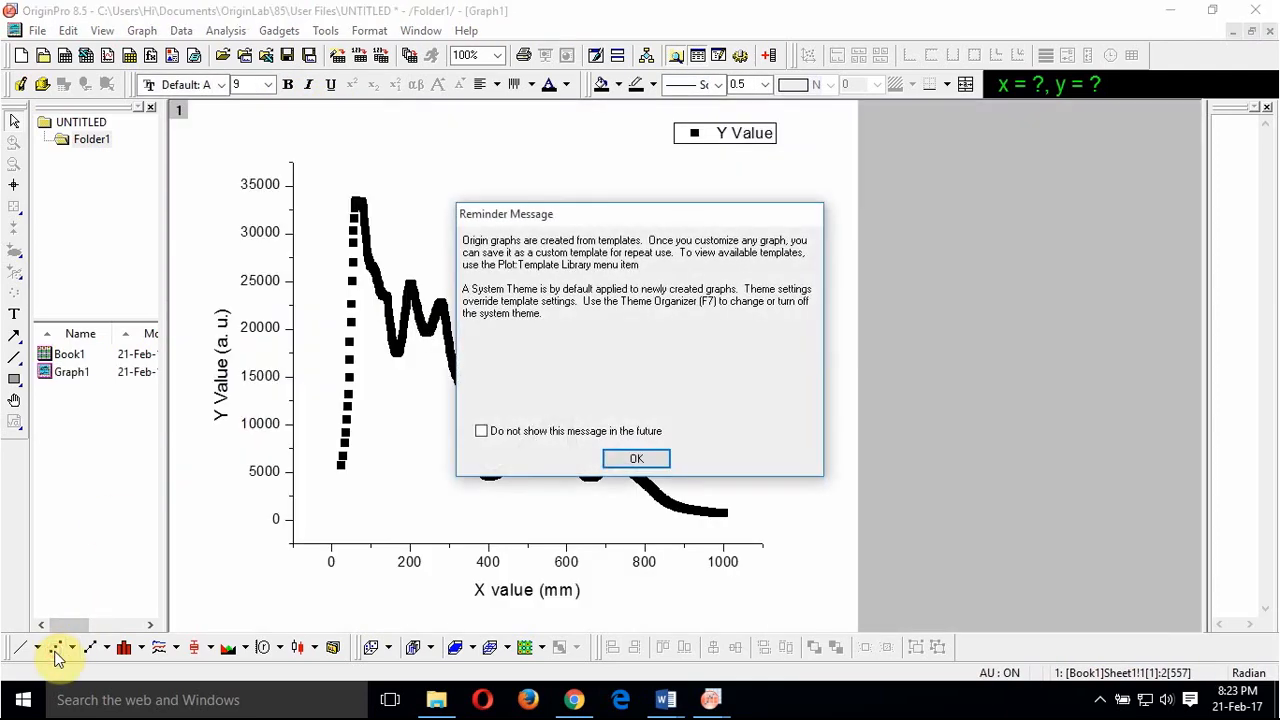
pyautogui.click(640, 458)
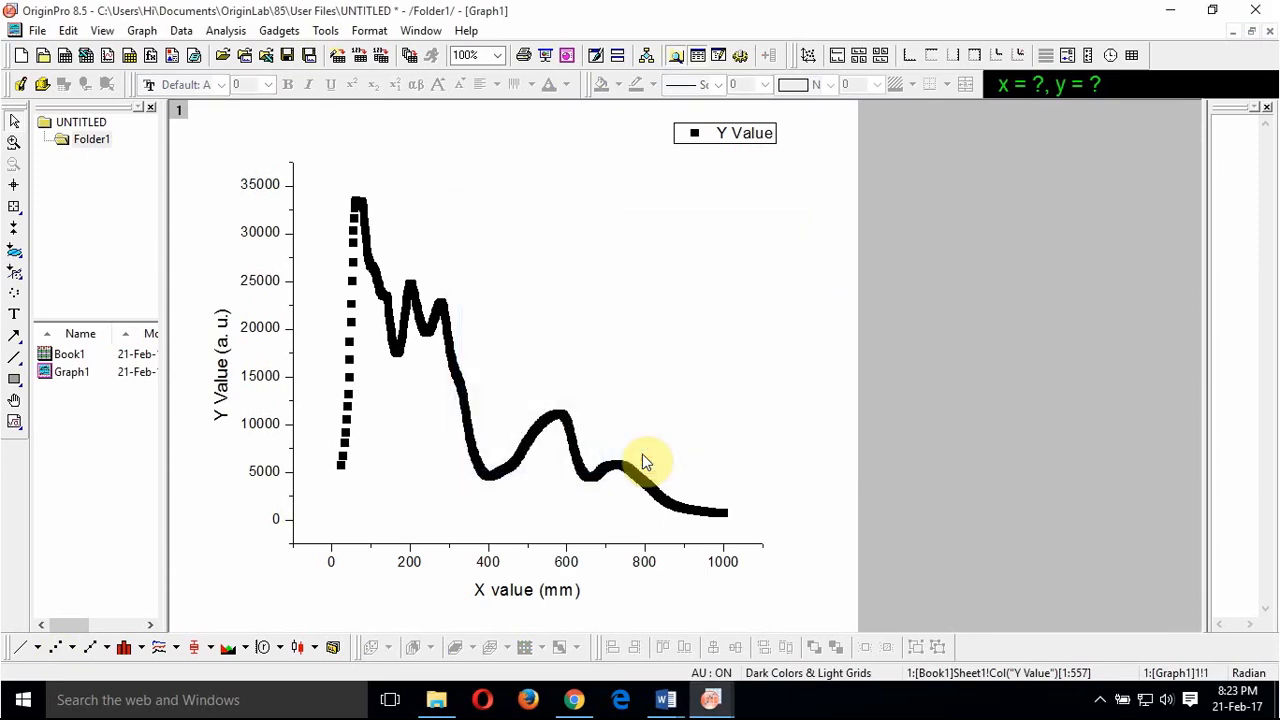
# Step: Set the graph page width to 16 inches in the page's plot details
pyautogui.rightClick(823, 120)
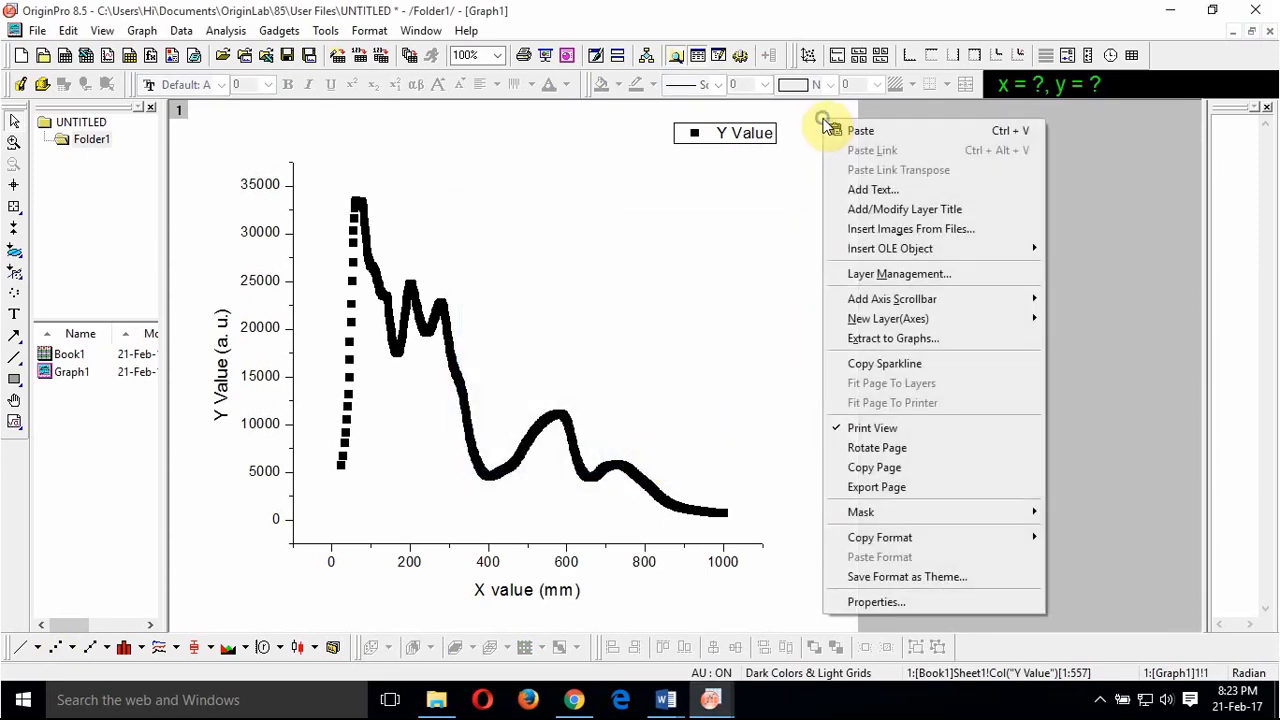
pyautogui.click(900, 603)
pyautogui.doubleClick(692, 272)
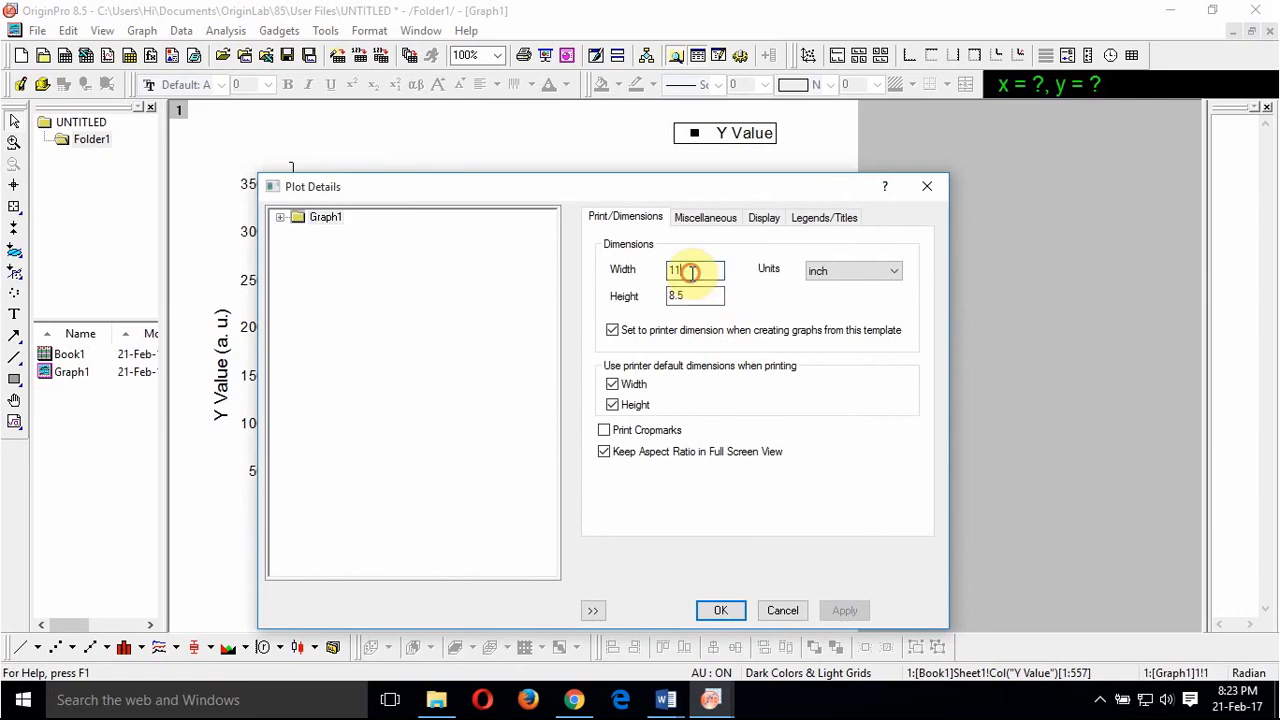
pyautogui.write('1')
pyautogui.write('0')
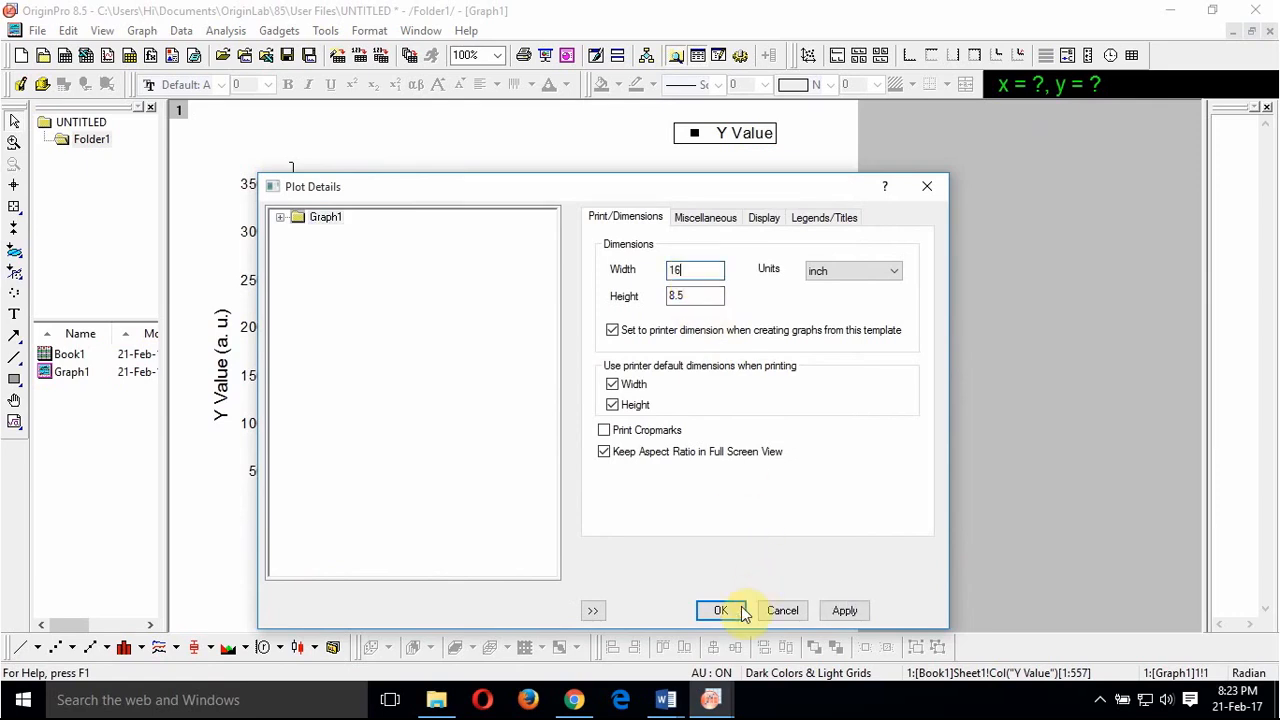
pyautogui.click(726, 610)
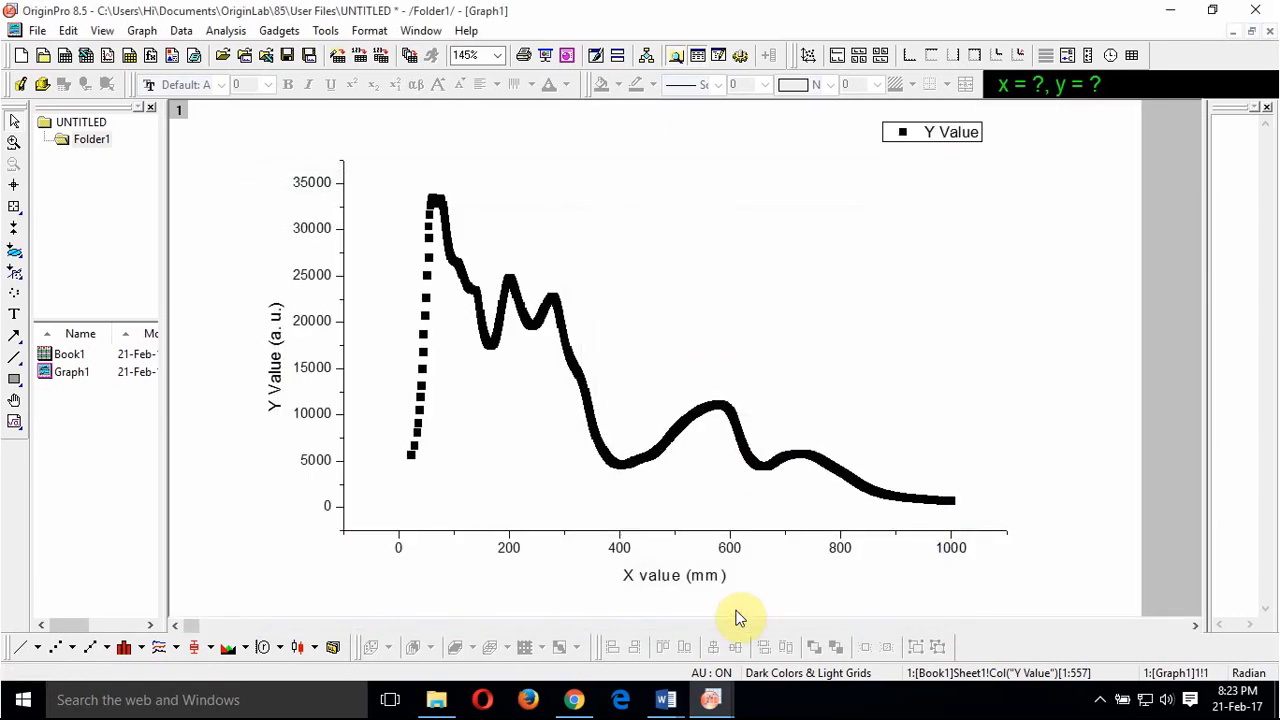
# Step: Stretch the plot layer horizontally at both sides so it fills most of the page width
pyautogui.click(851, 380)
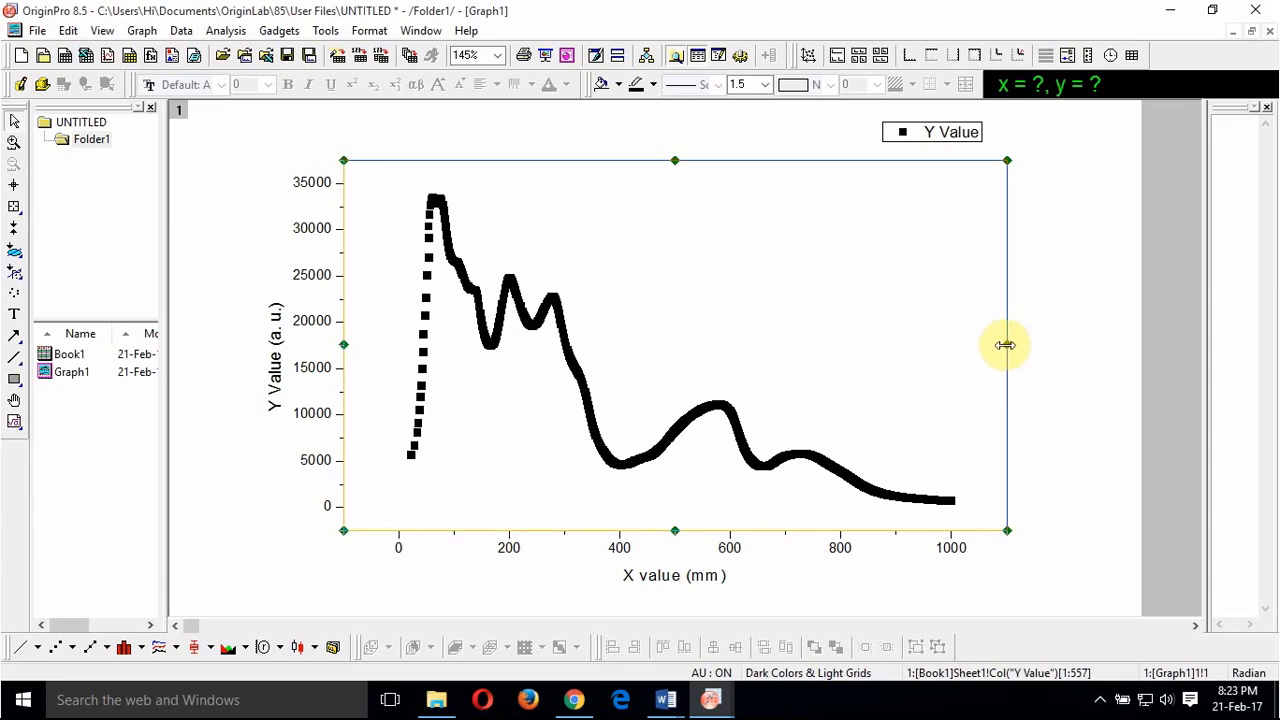
pyautogui.moveTo(1005, 345); pyautogui.dragTo(1118, 339)
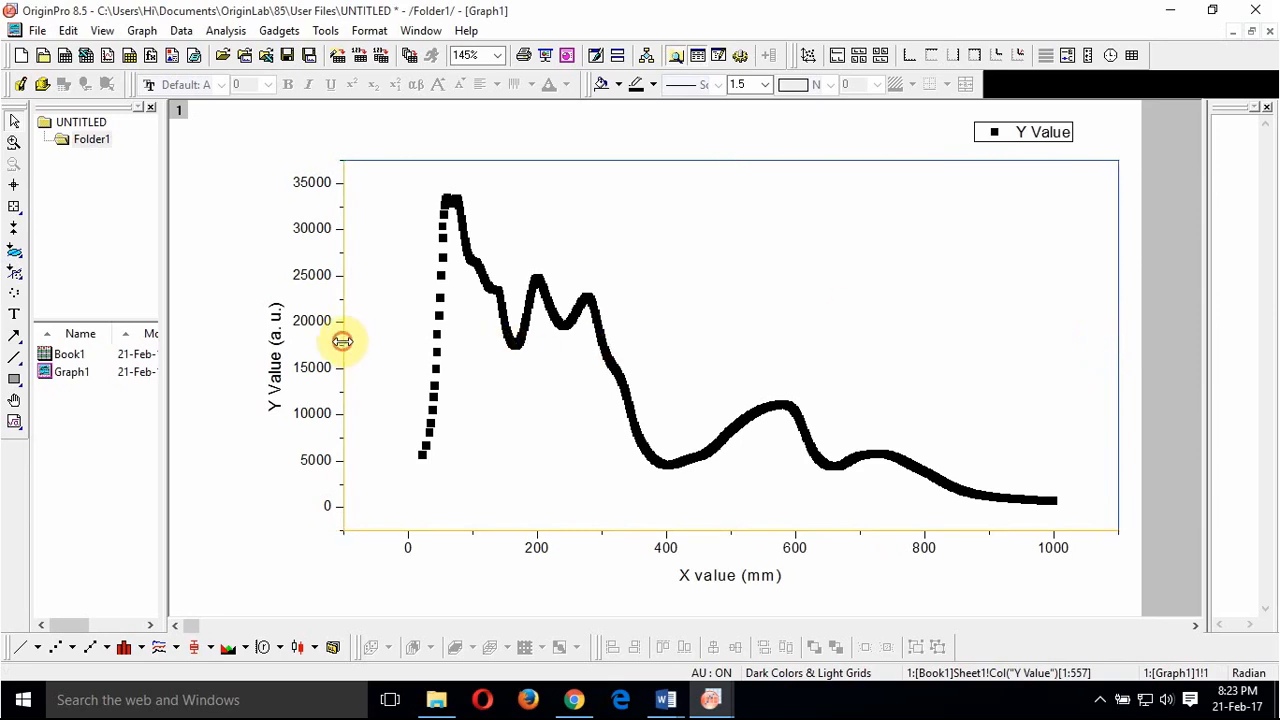
pyautogui.moveTo(342, 341); pyautogui.dragTo(230, 334)
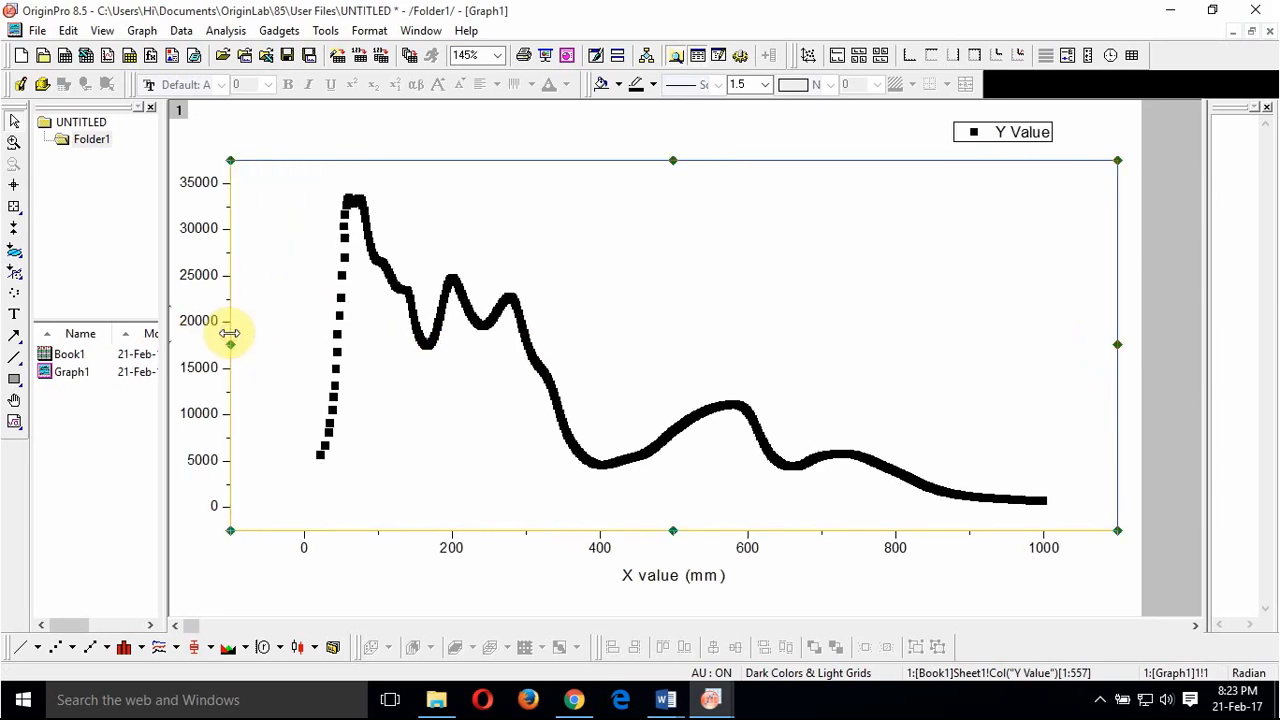
pyautogui.click(415, 607)
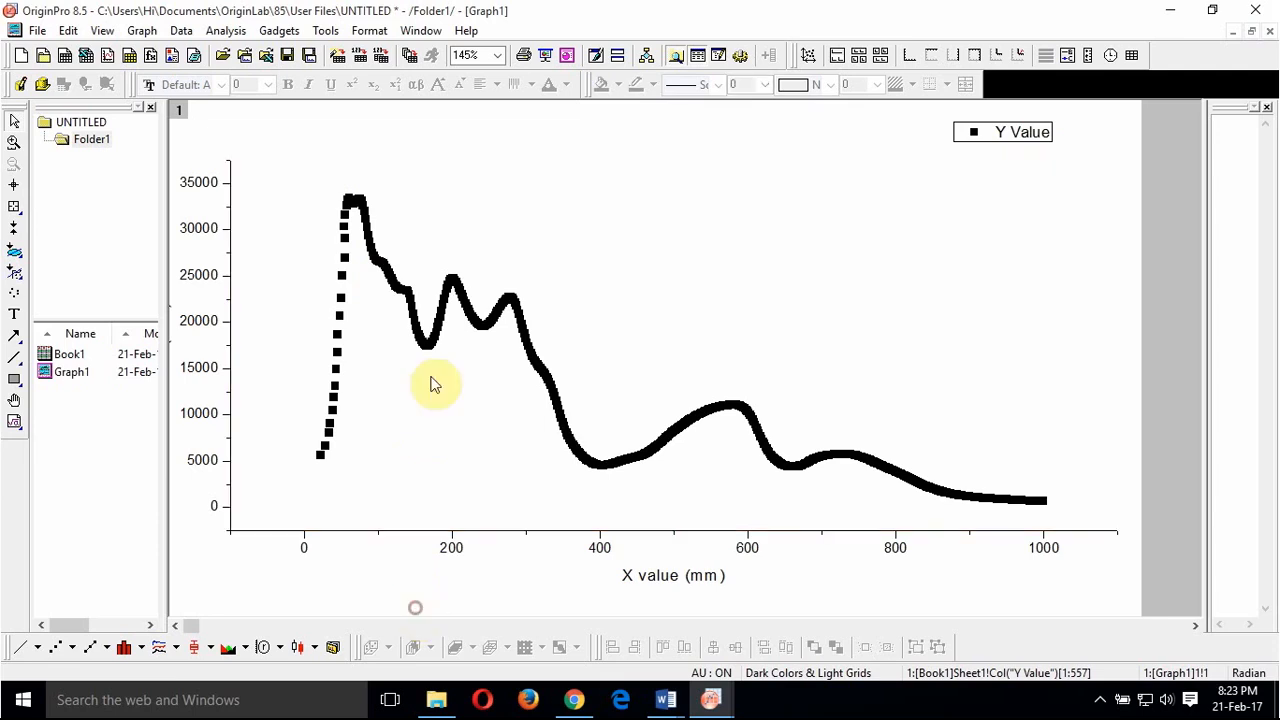
# Step: Change the scatter curve's symbols to open circles with size 5
pyautogui.click(431, 339)
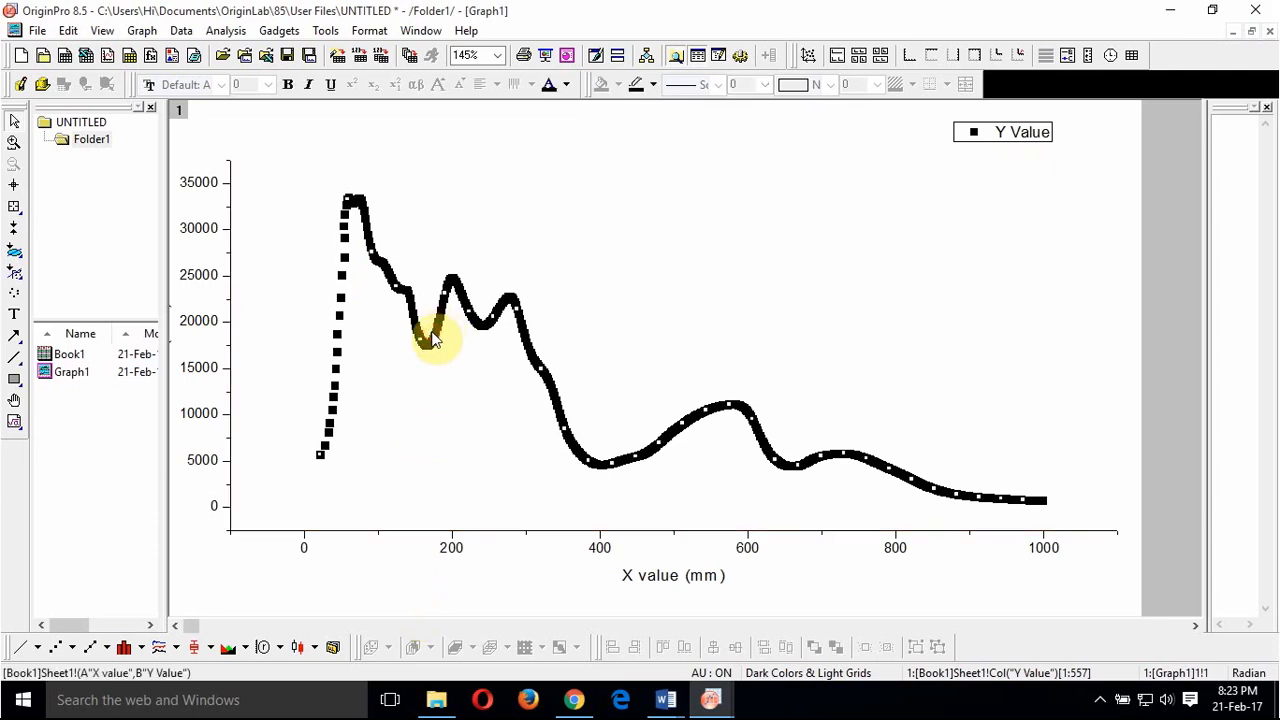
pyautogui.doubleClick(431, 339)
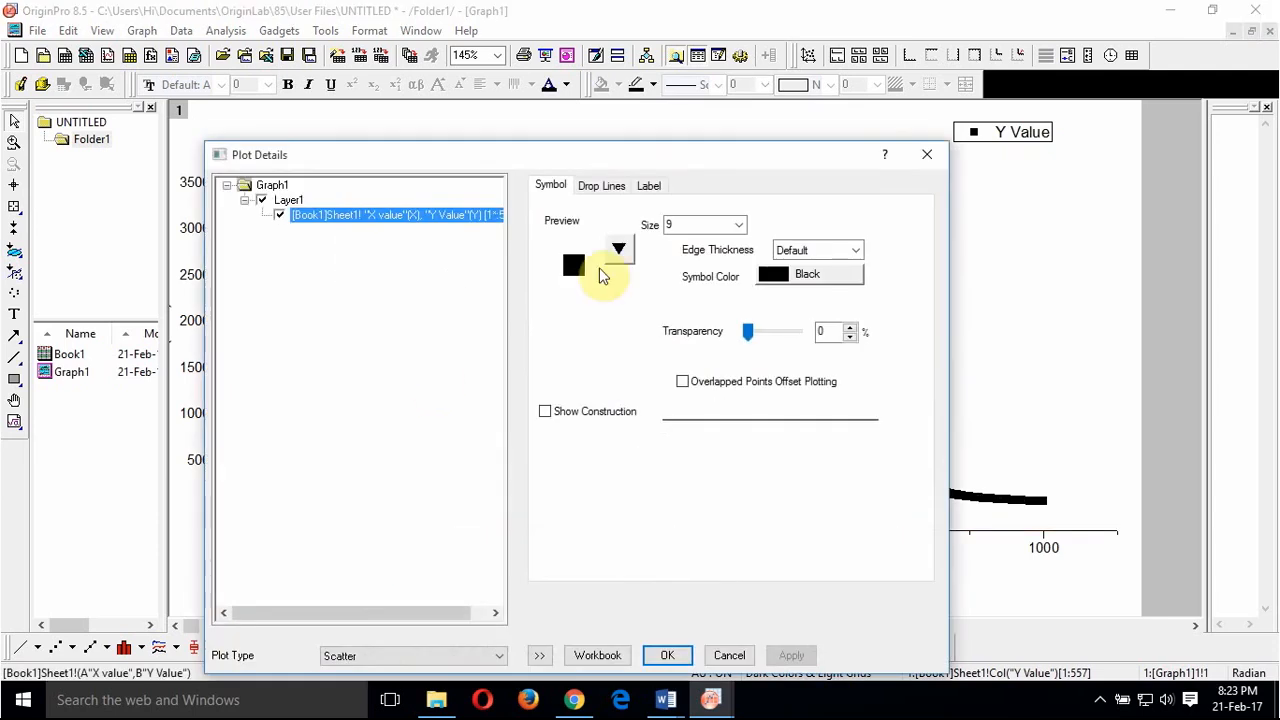
pyautogui.click(738, 225)
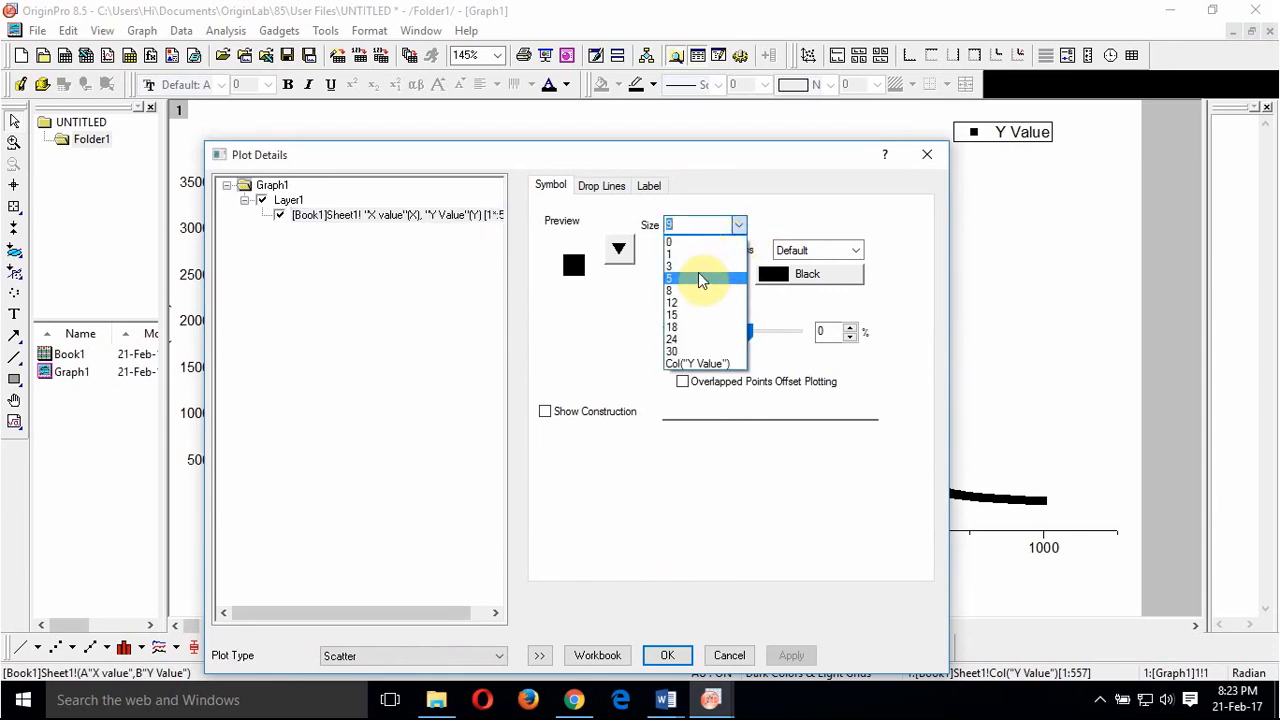
pyautogui.click(697, 277)
pyautogui.click(620, 250)
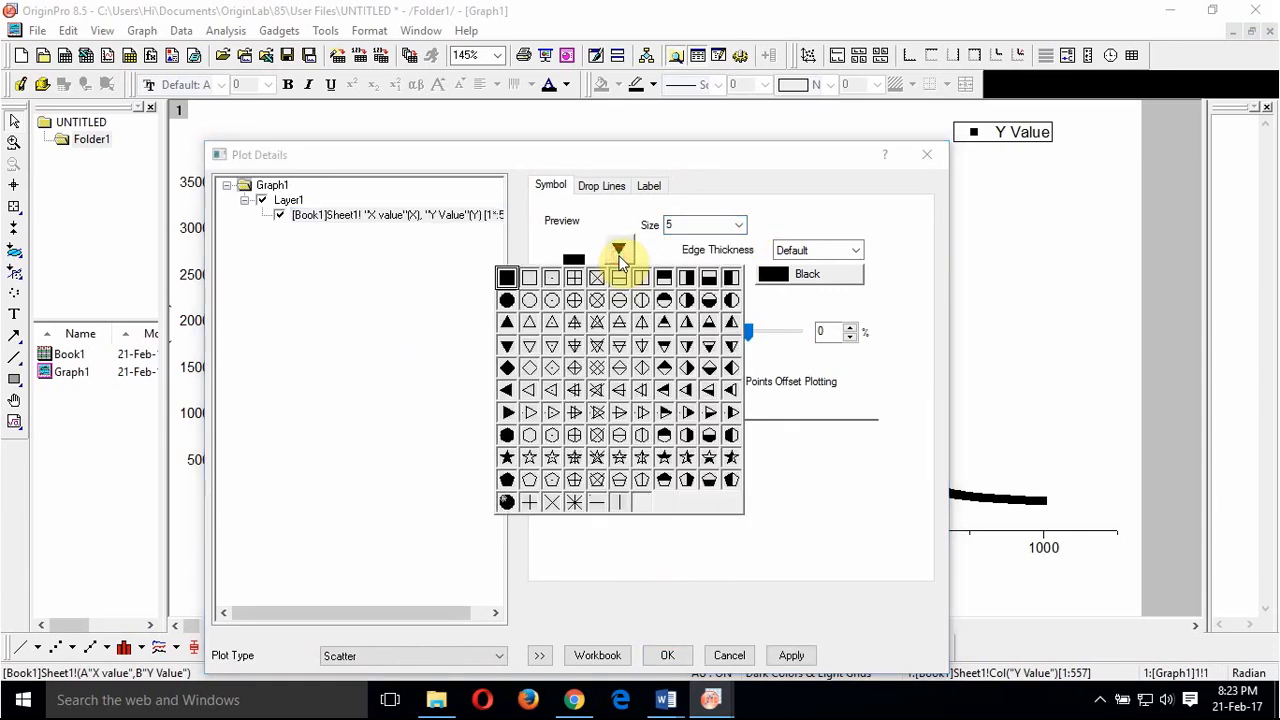
pyautogui.click(533, 300)
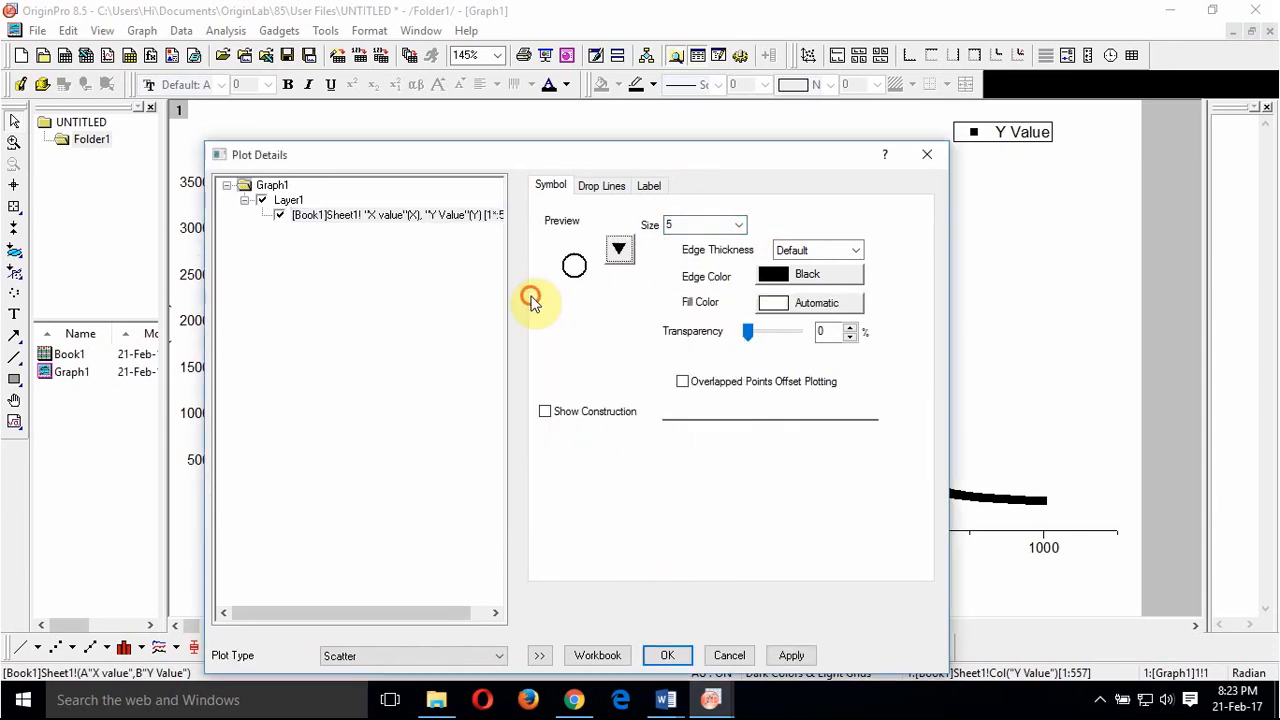
pyautogui.click(668, 655)
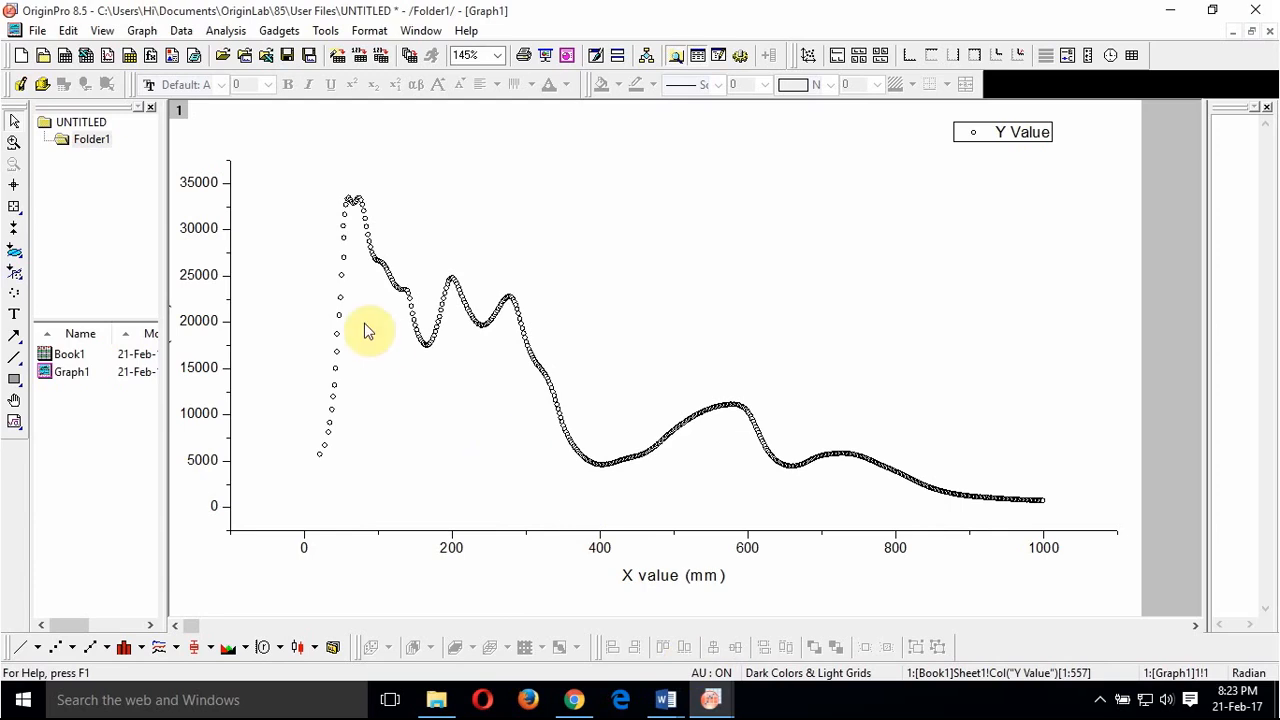
# Step: Place the text note "count possible peaks" above the curve and delete it again
pyautogui.click(15, 313)
pyautogui.click(481, 187)
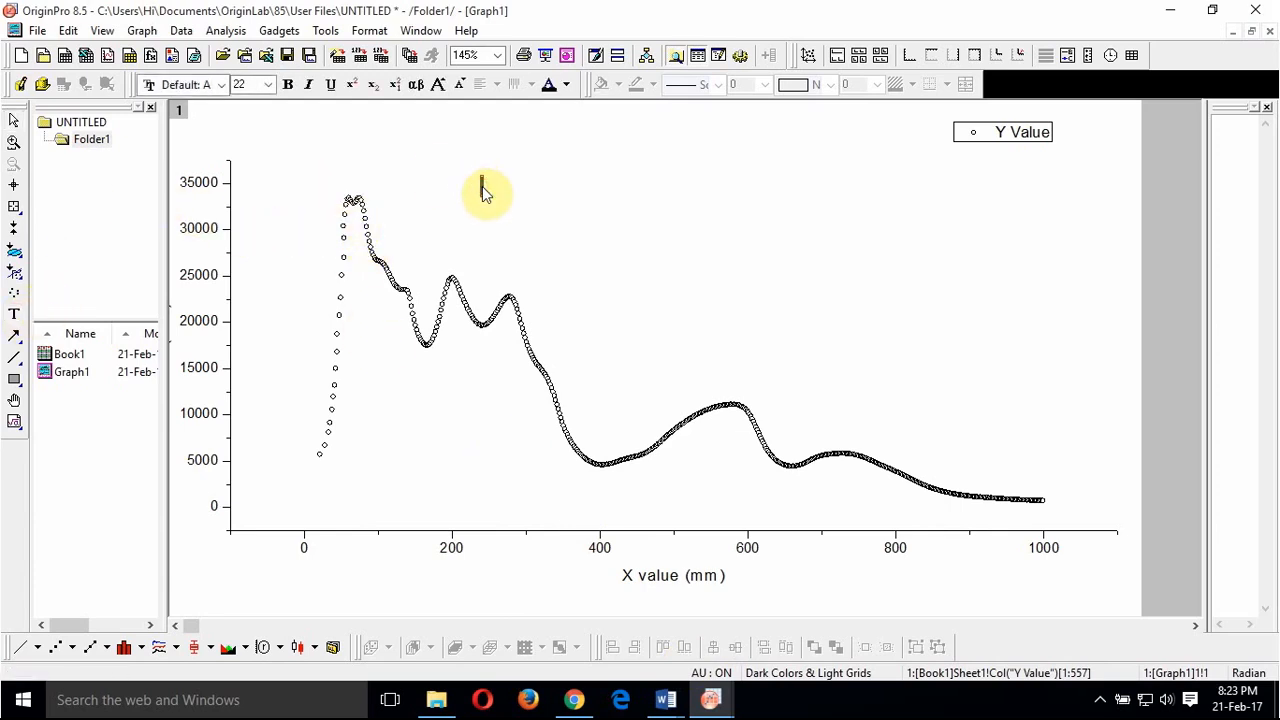
pyautogui.write('count possible')
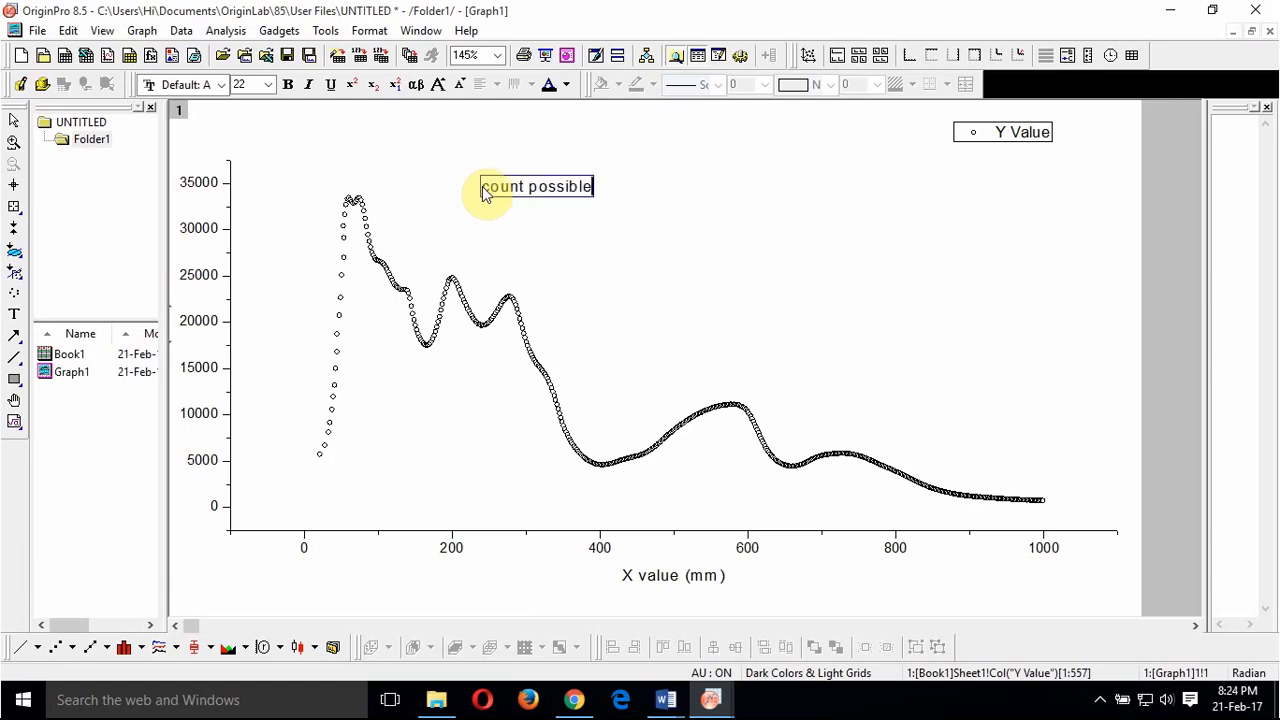
pyautogui.write(' peaks')
pyautogui.click(610, 260)
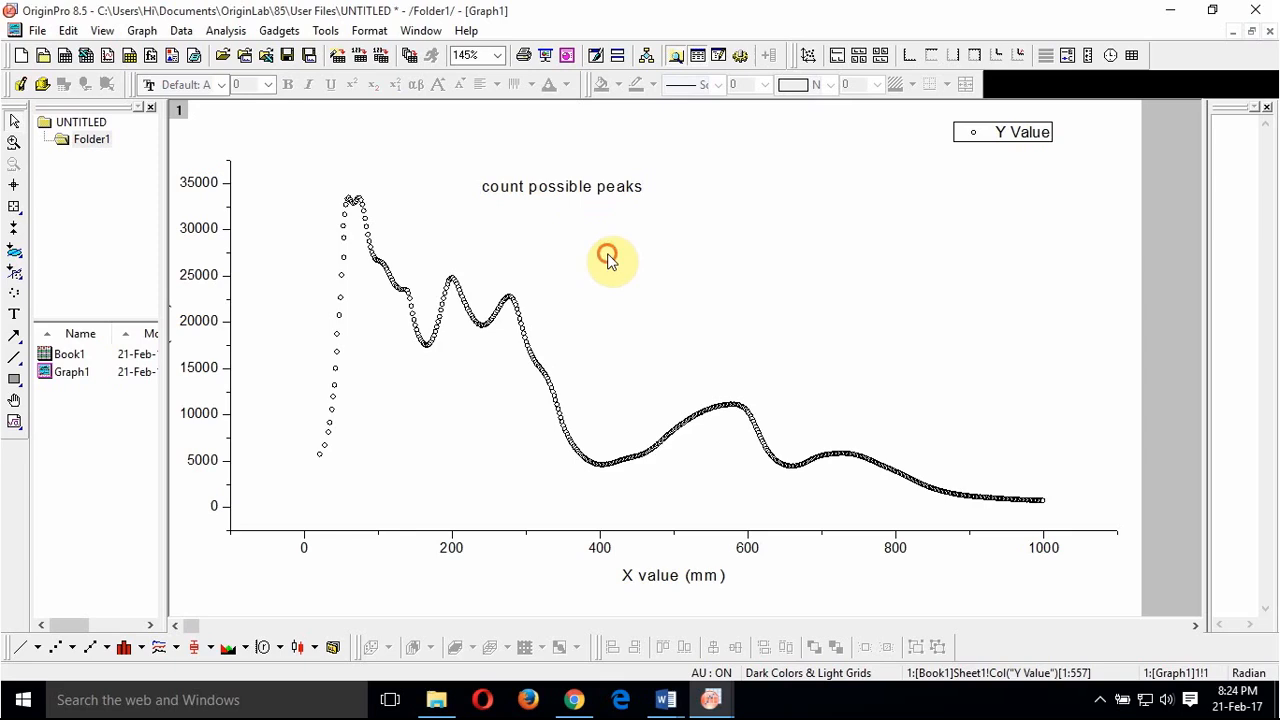
pyautogui.click(596, 195)
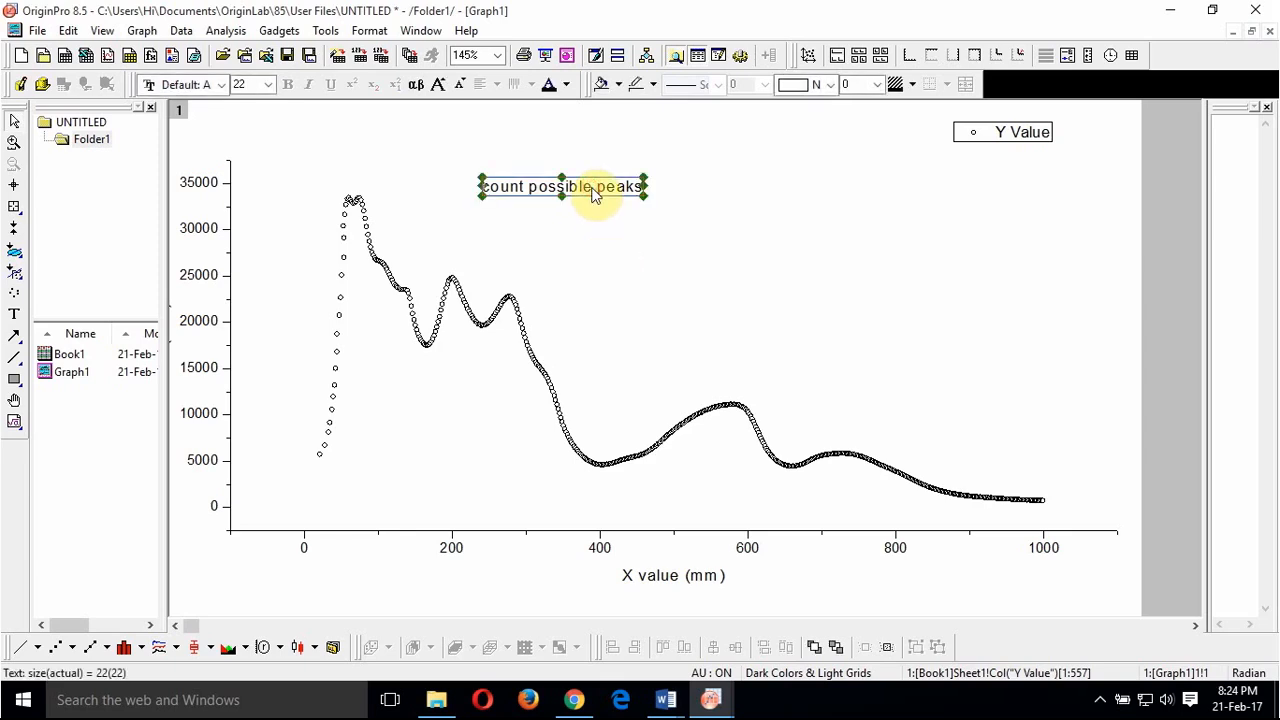
pyautogui.press('Delete')
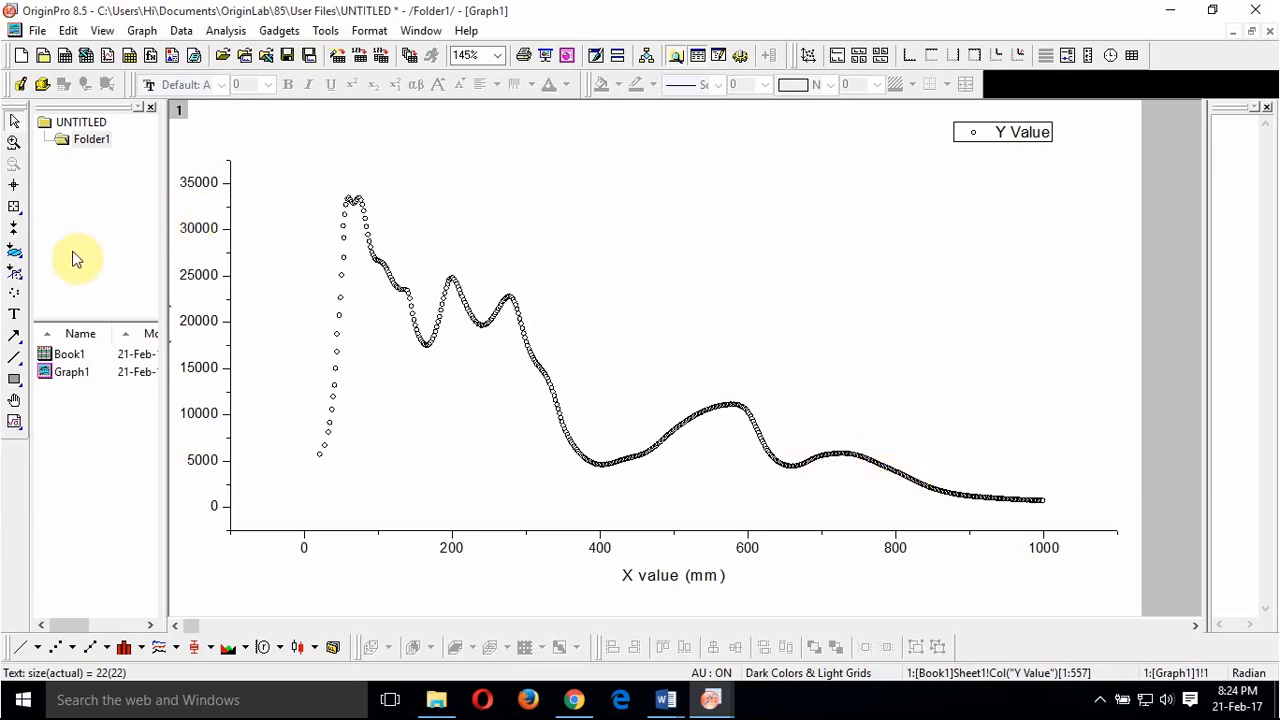
# Step: Place the text note "I guess 14 peaks are there" above the curve and delete it again
pyautogui.click(14, 313)
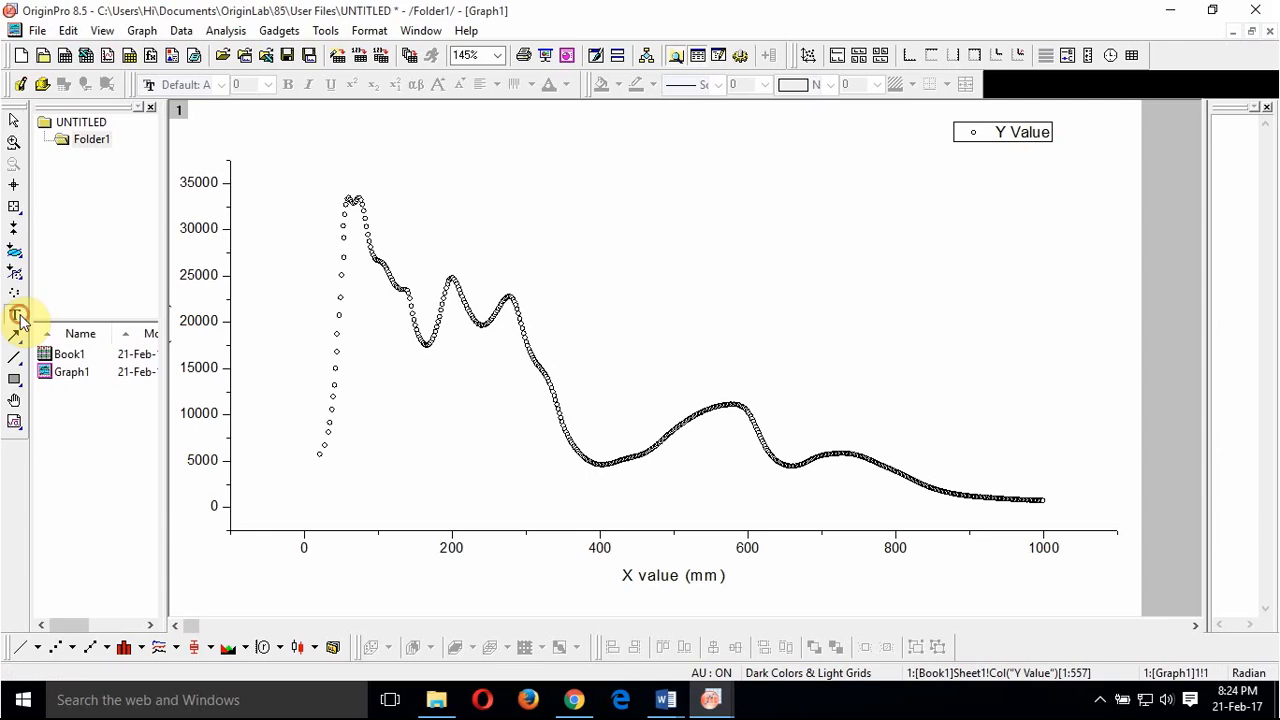
pyautogui.click(568, 210)
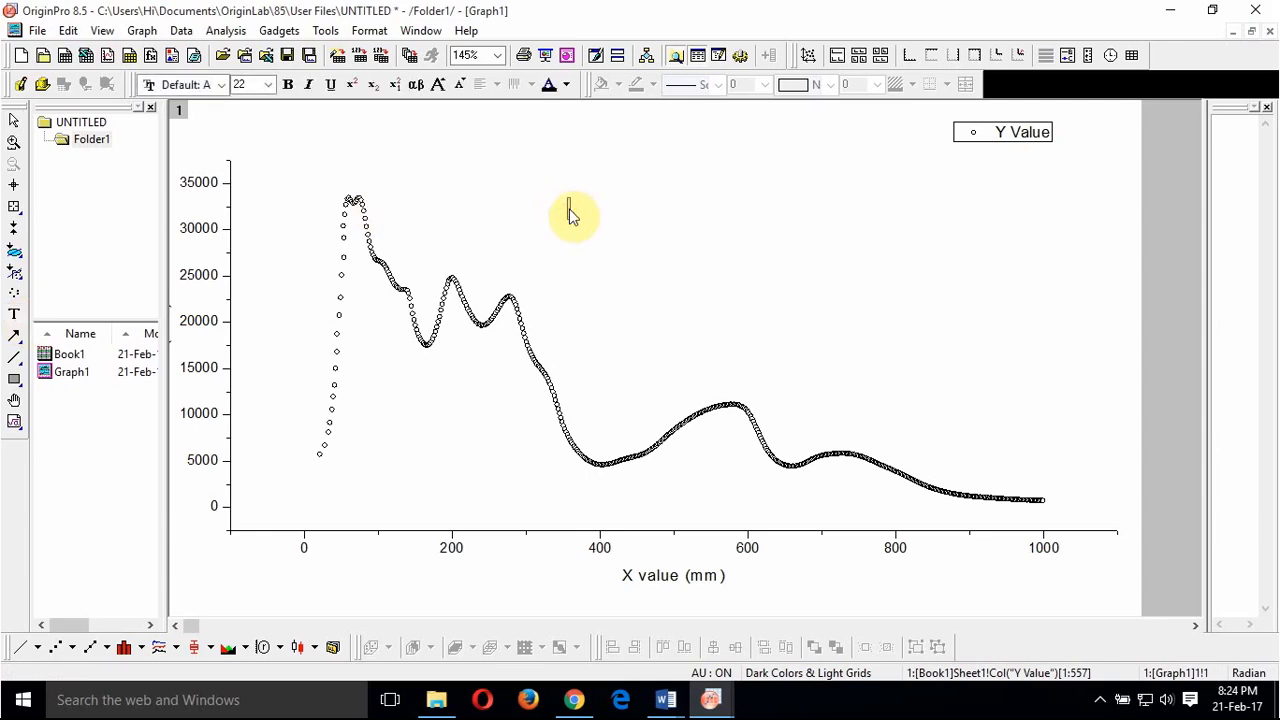
pyautogui.write('I guess 14')
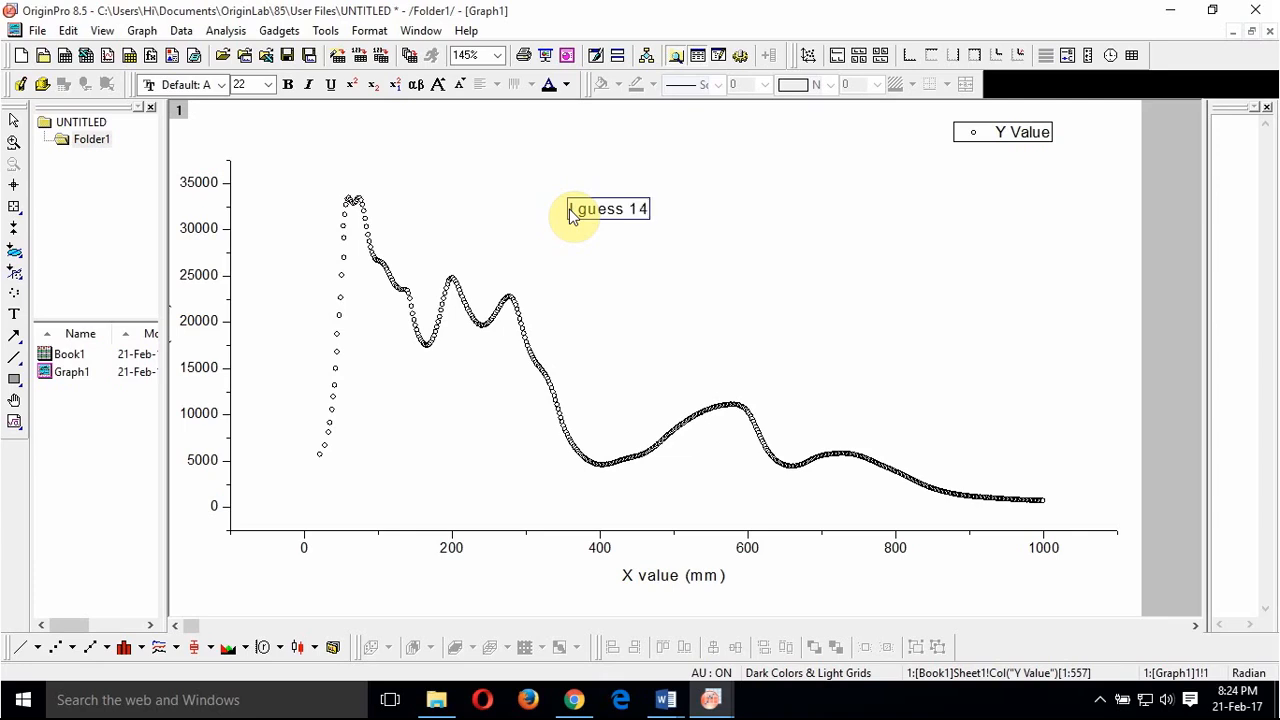
pyautogui.write(' peaks')
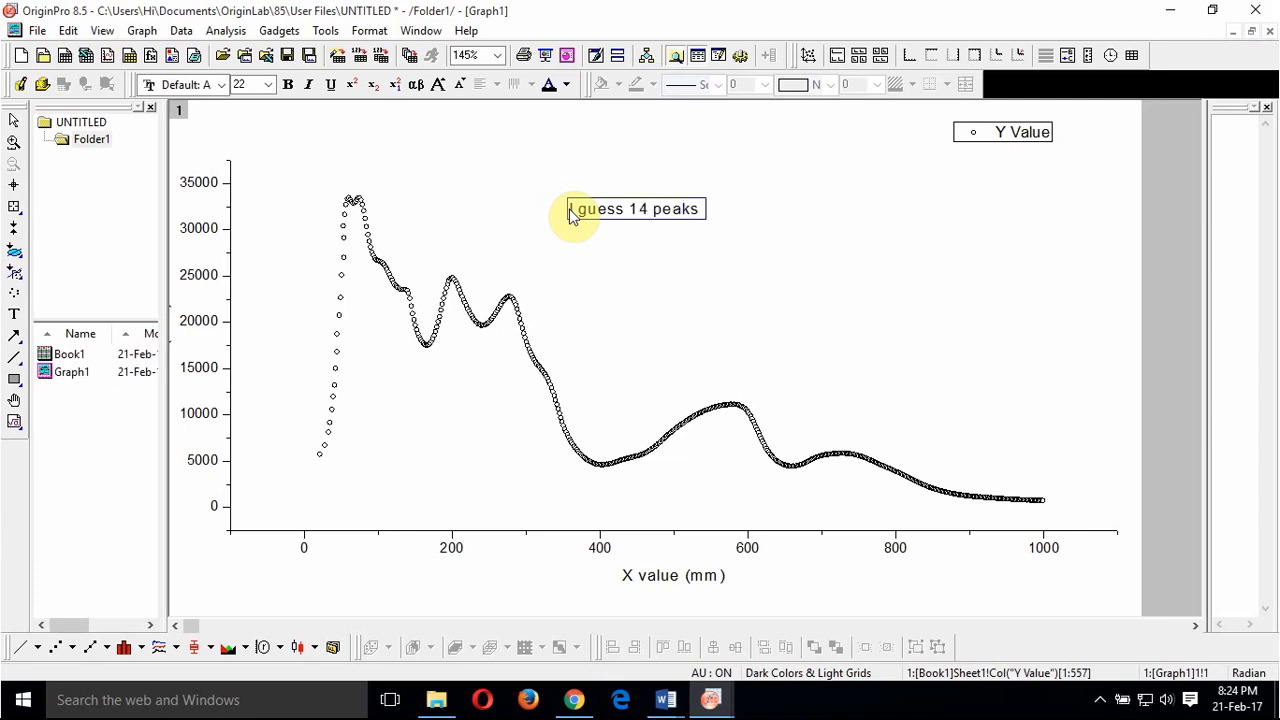
pyautogui.write(' are there')
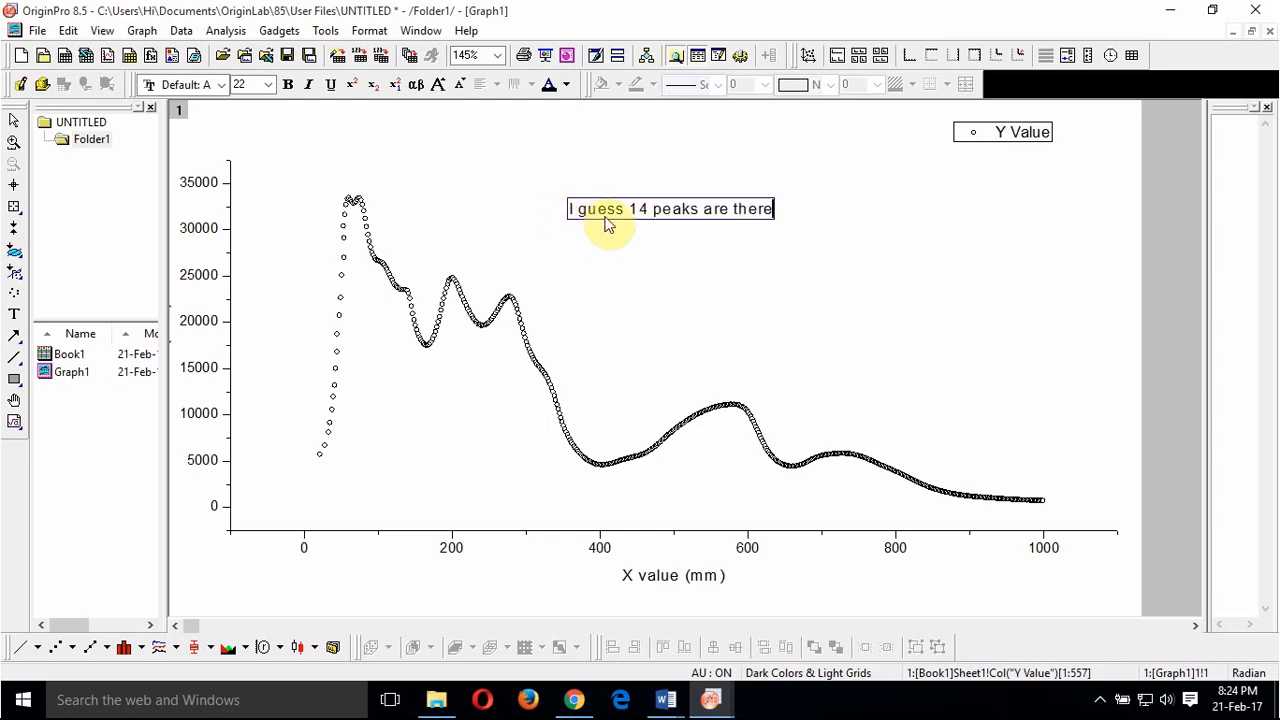
pyautogui.click(620, 243)
pyautogui.click(625, 213)
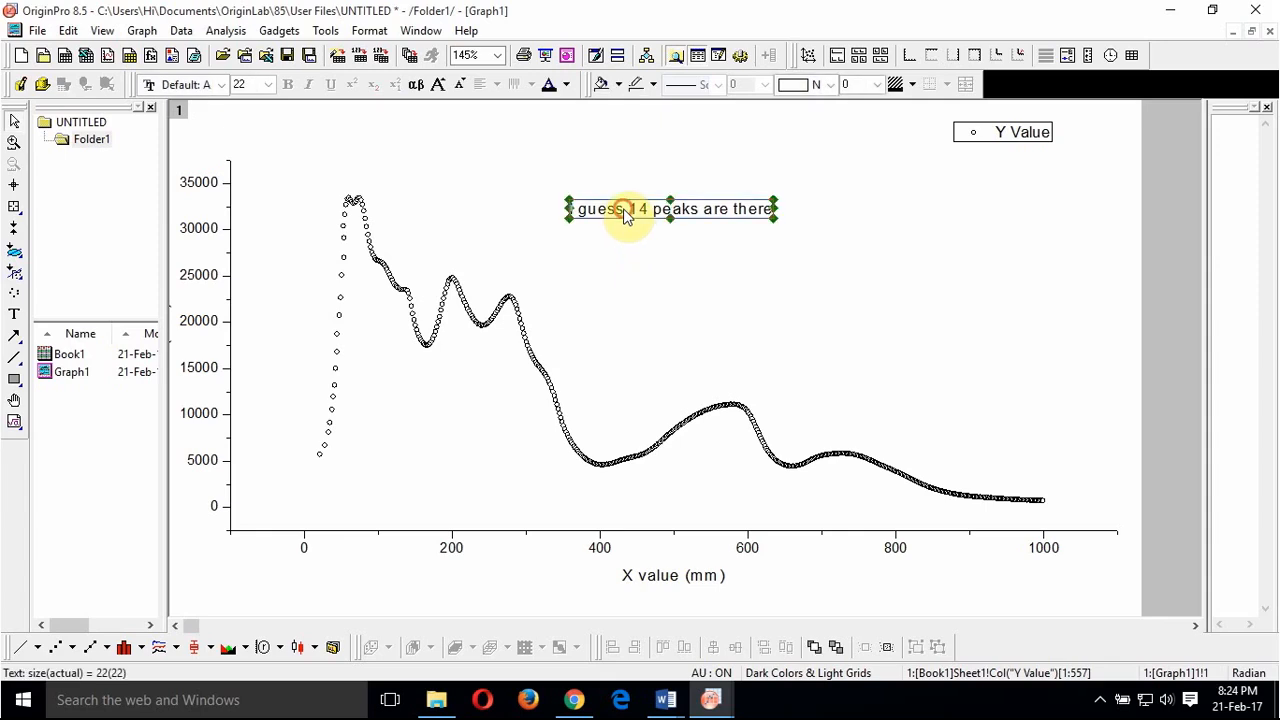
pyautogui.press('Delete')
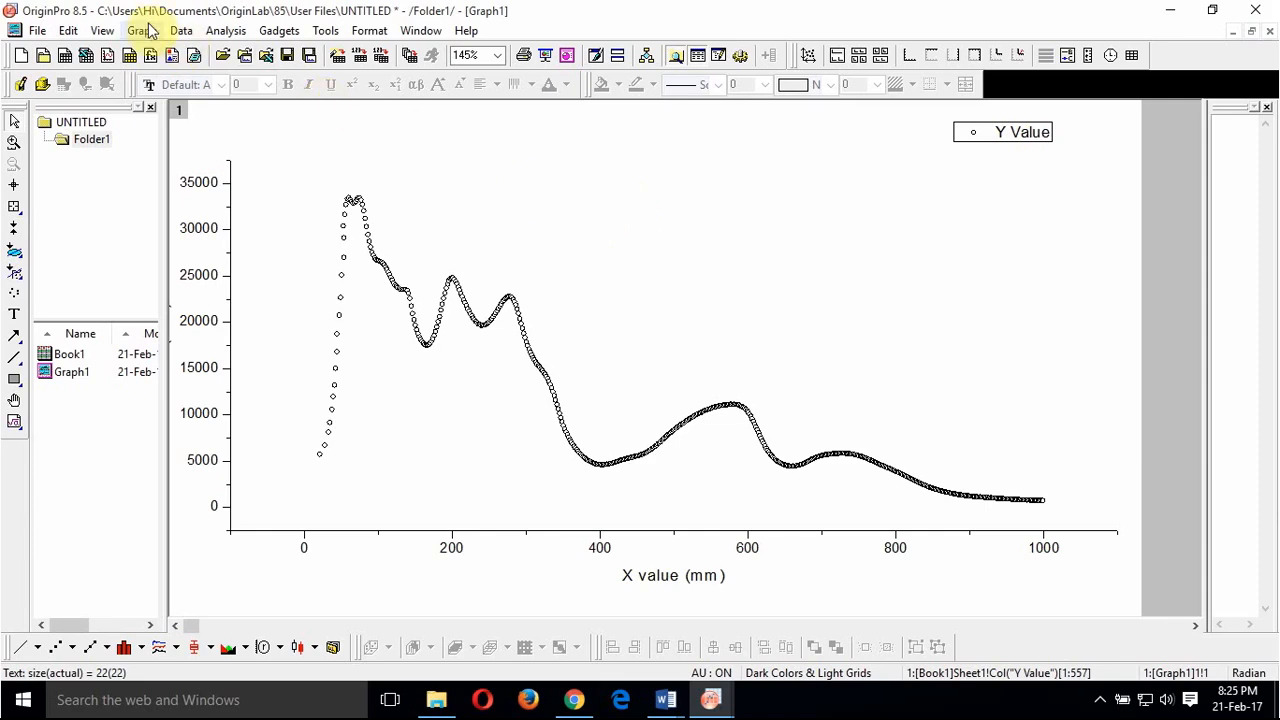
# Step: Start a multiple peak fit on the Y Value curve with the Lorentz peak type and 14 peaks
pyautogui.click(231, 33)
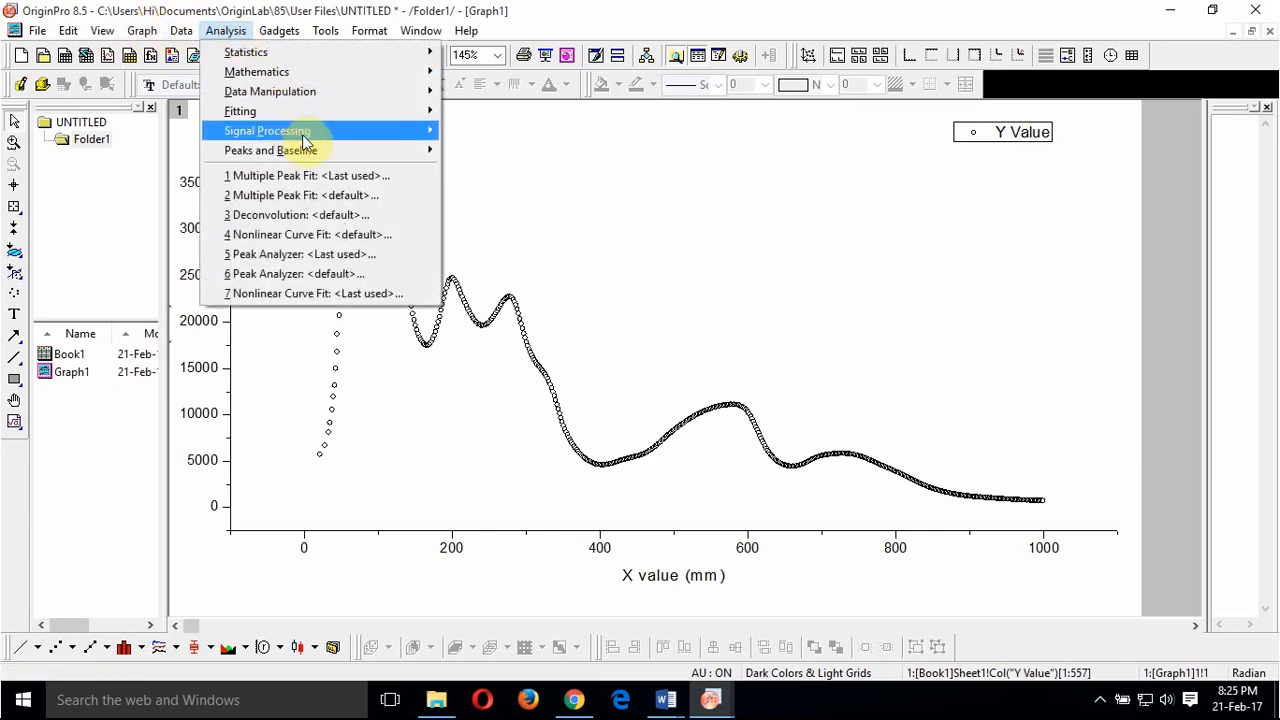
pyautogui.moveTo(340, 155)
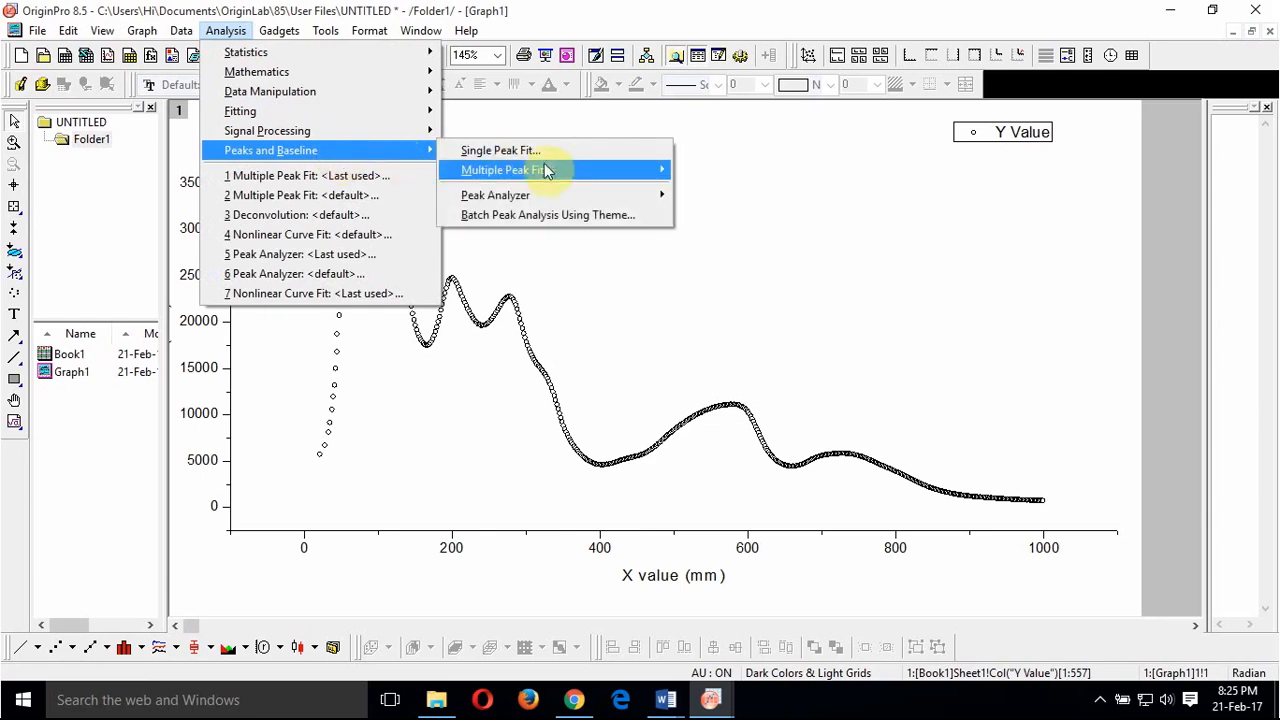
pyautogui.moveTo(571, 172)
pyautogui.click(762, 197)
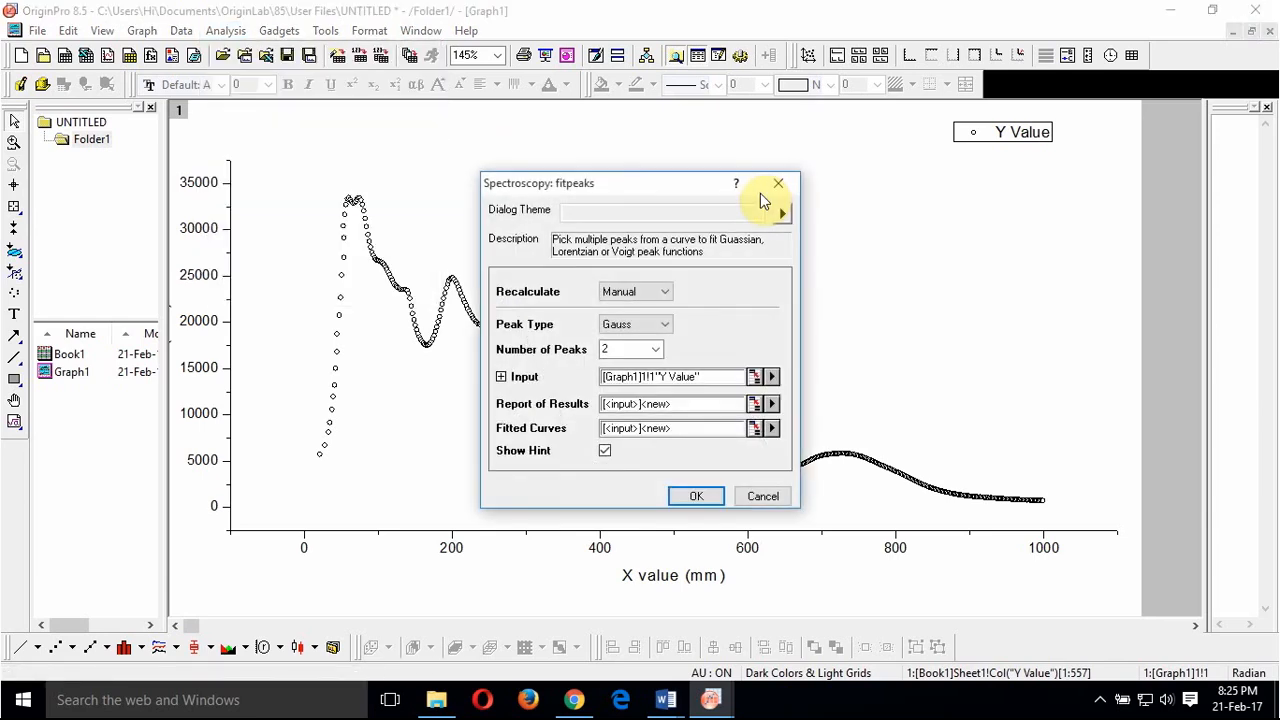
pyautogui.click(665, 324)
pyautogui.click(656, 354)
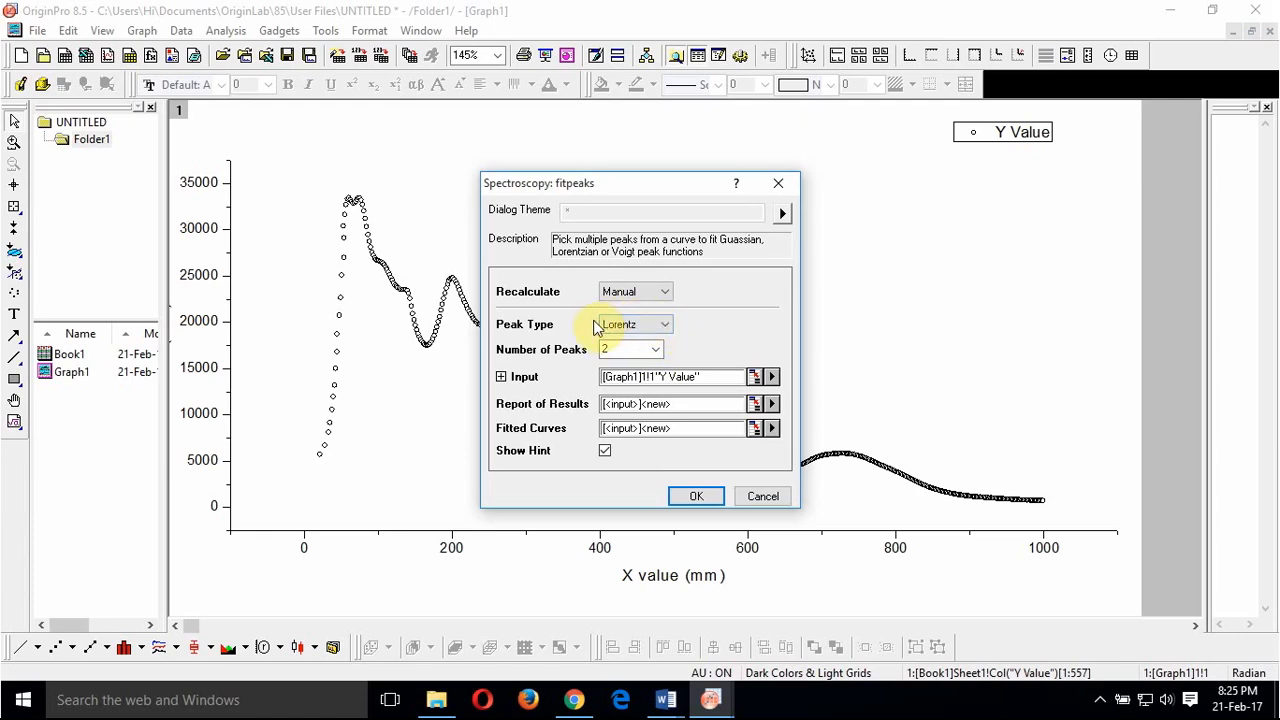
pyautogui.click(655, 349)
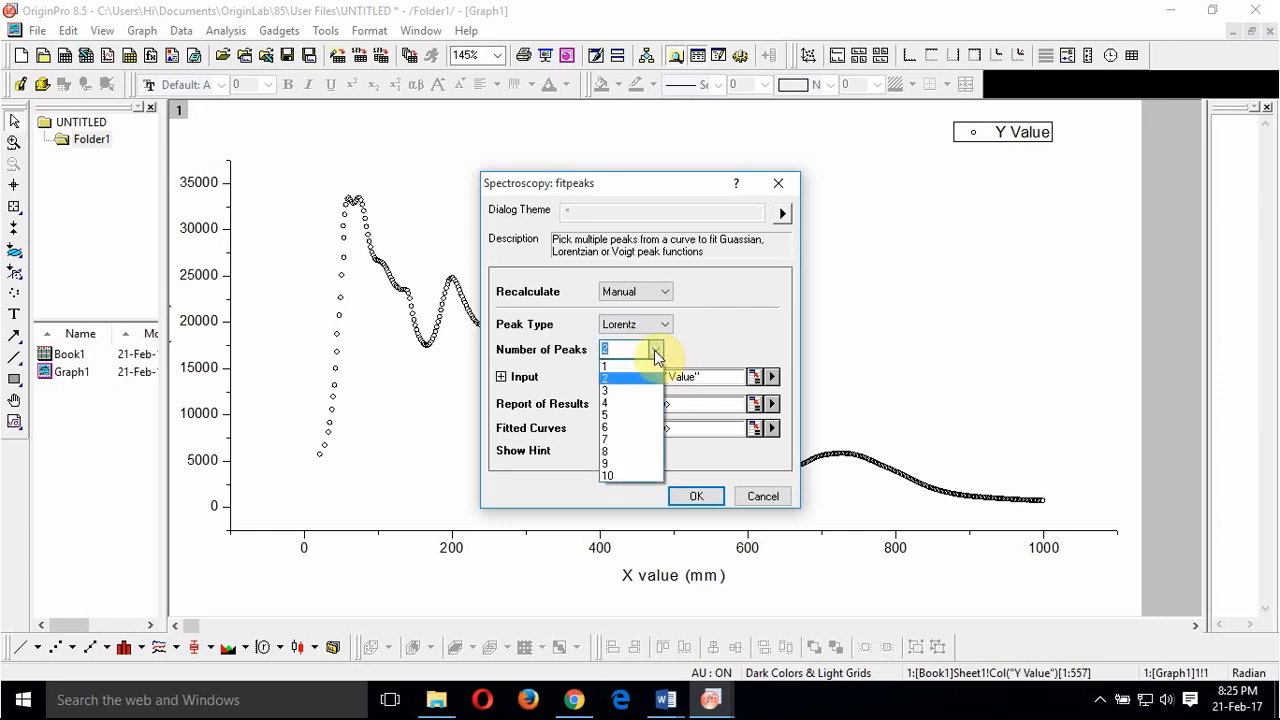
pyautogui.click(622, 366)
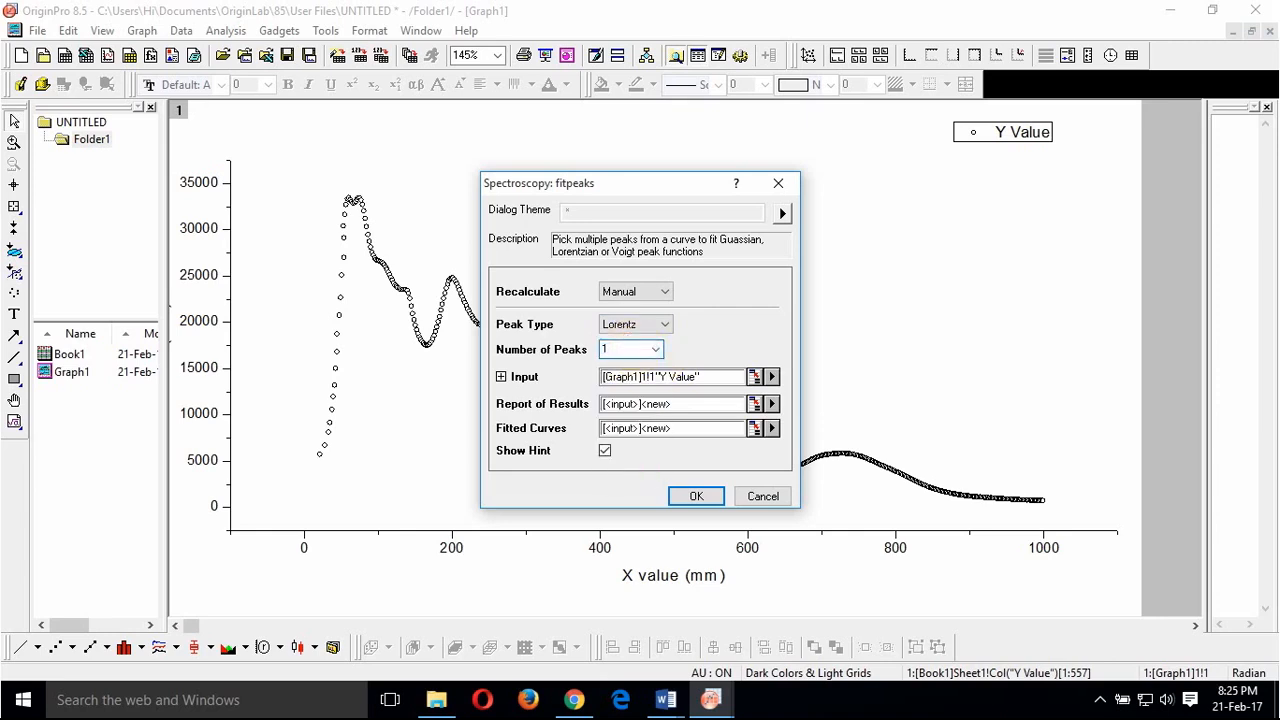
pyautogui.write('4')
pyautogui.click(690, 496)
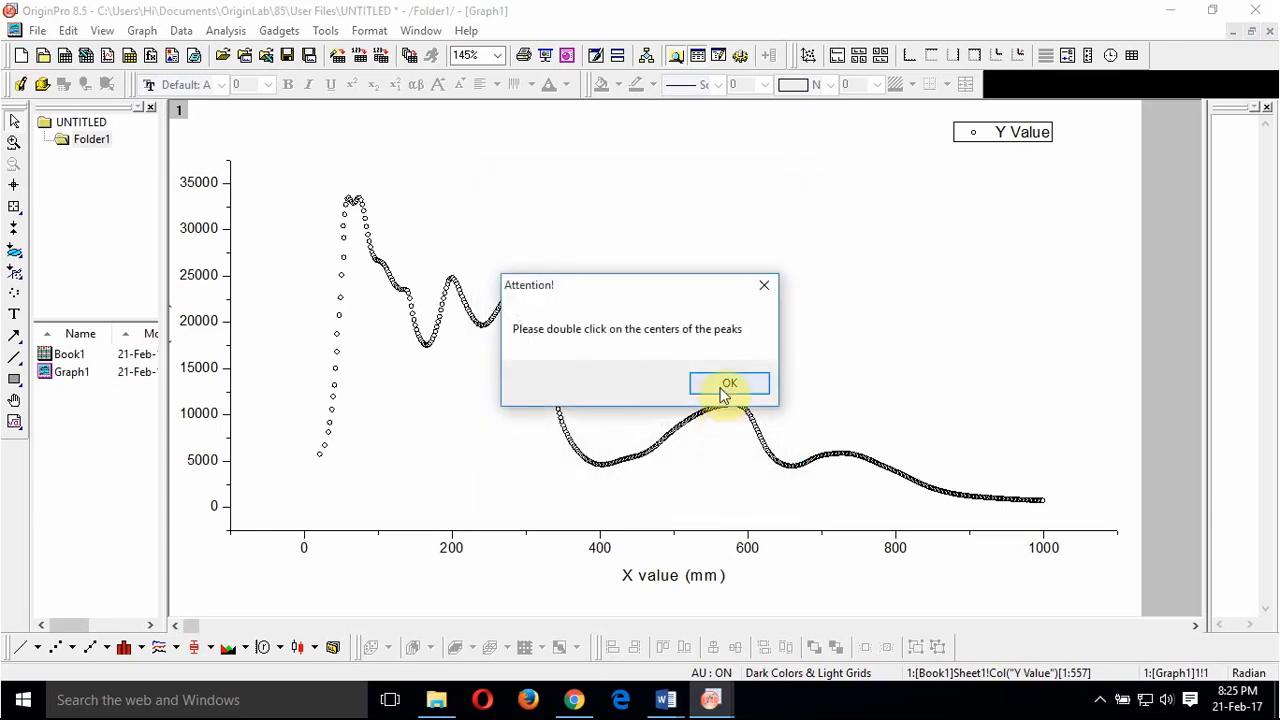
pyautogui.click(723, 386)
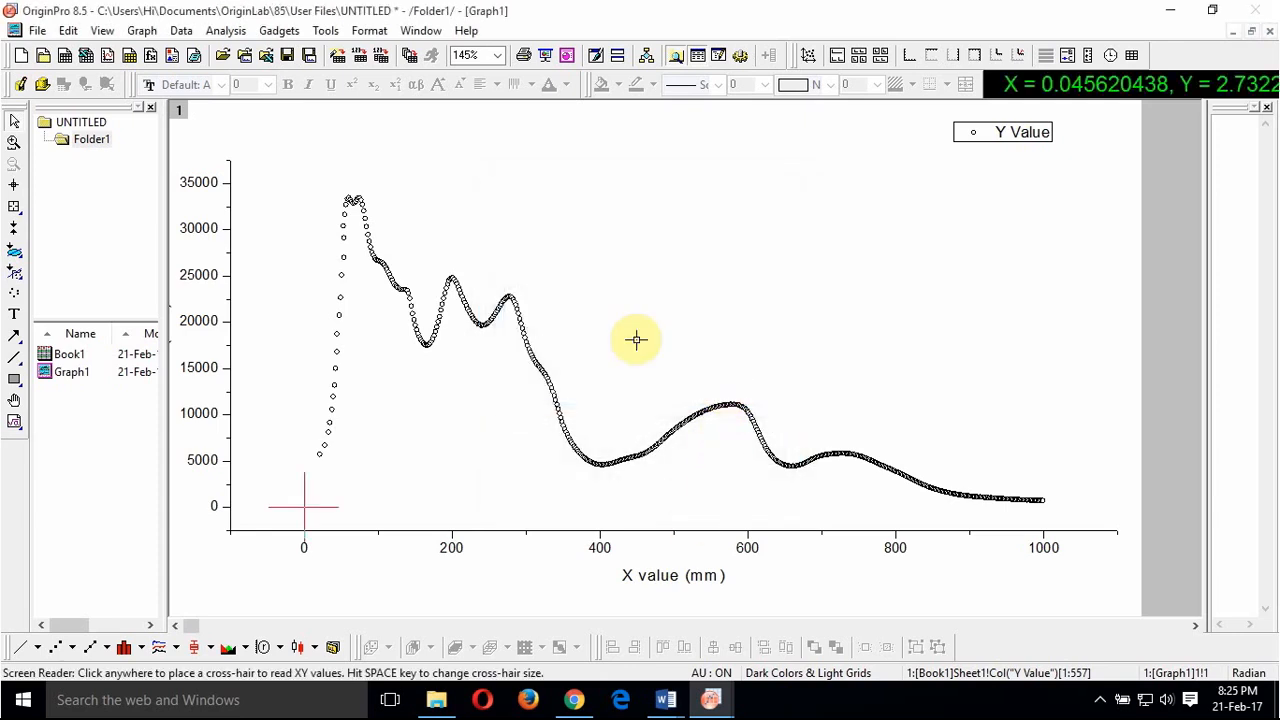
# Step: Mark the first four peak centres on the curve at X about 60, 75, 102 and 137
pyautogui.click(348, 196)
pyautogui.doubleClick(348, 197)
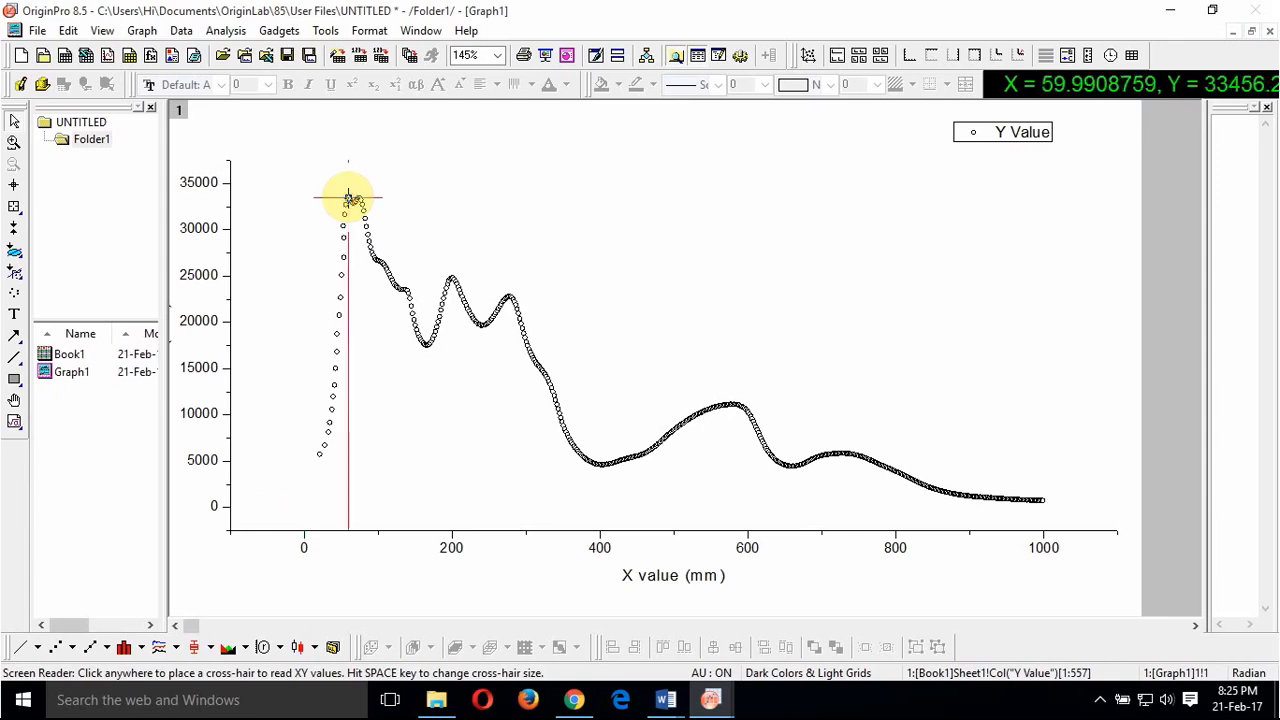
pyautogui.click(359, 197)
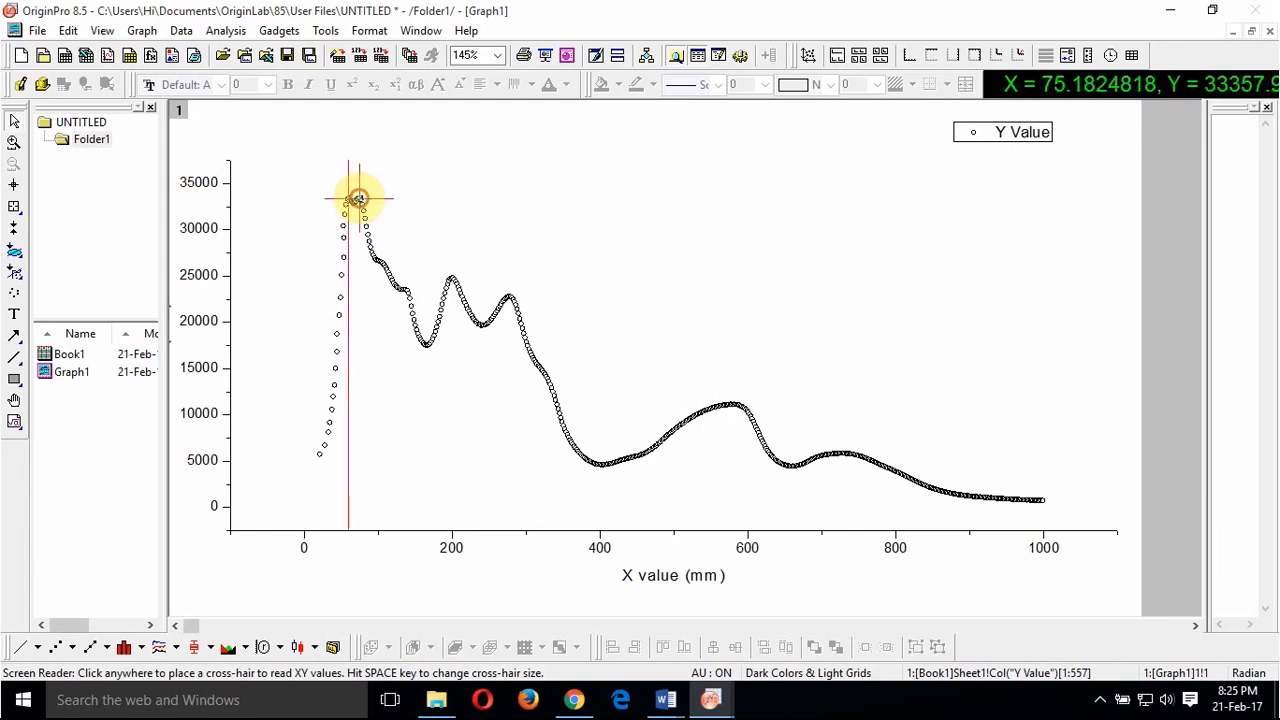
pyautogui.doubleClick(357, 199)
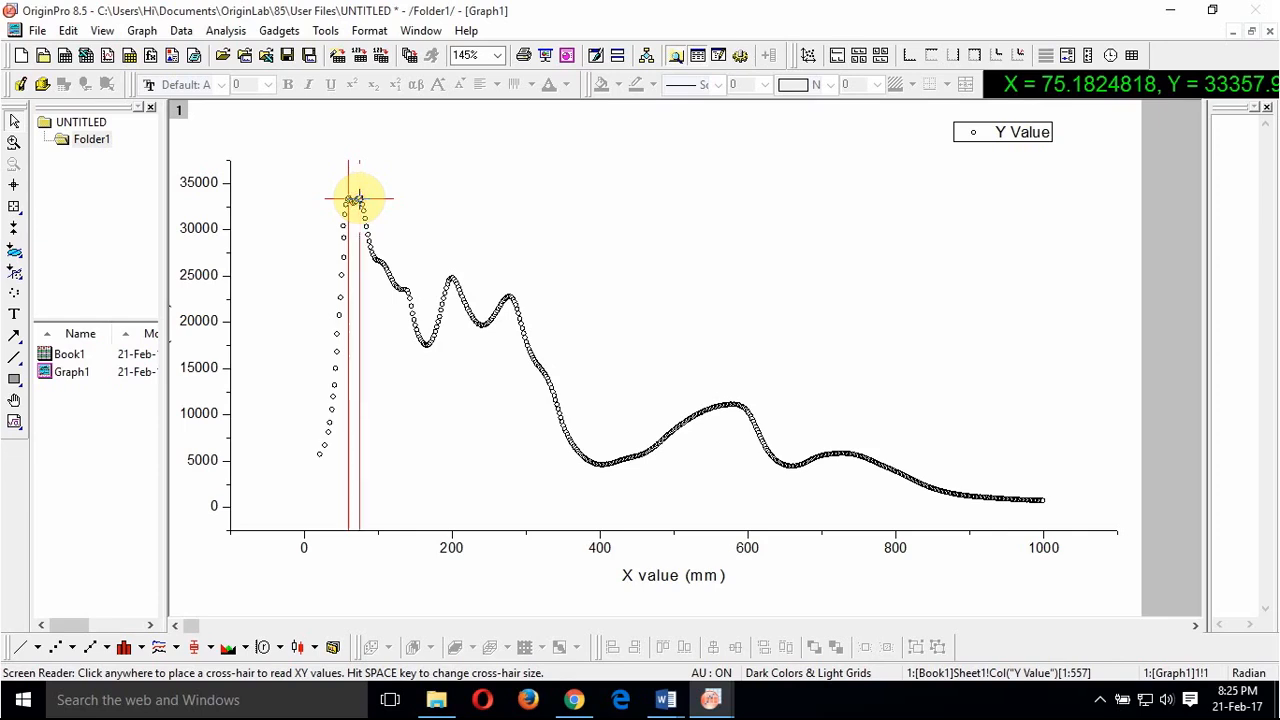
pyautogui.click(379, 258)
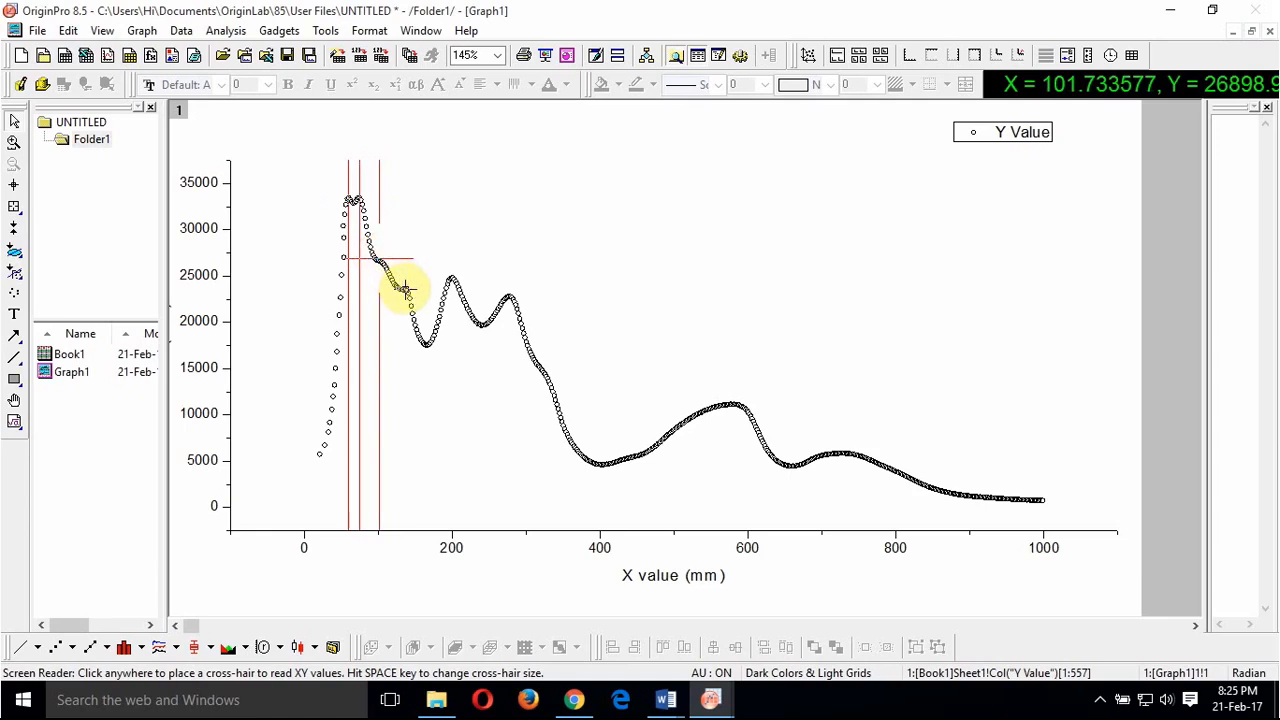
pyautogui.click(405, 290)
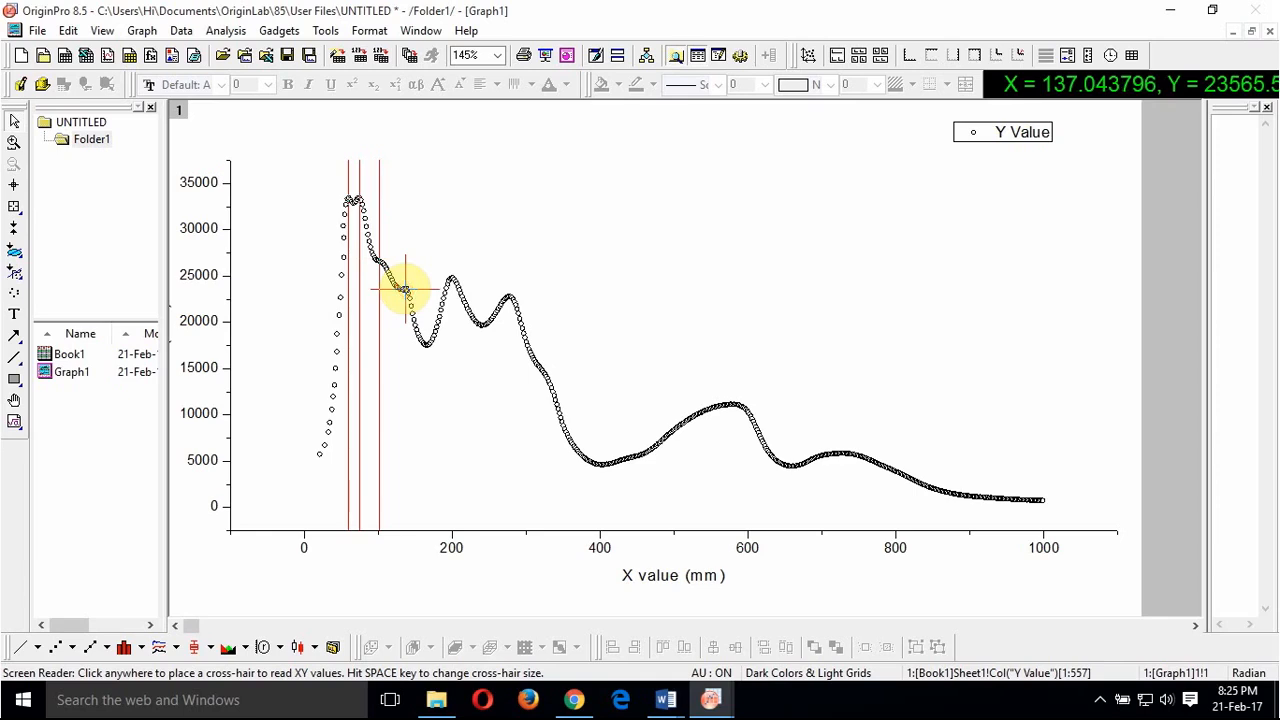
pyautogui.doubleClick(405, 290)
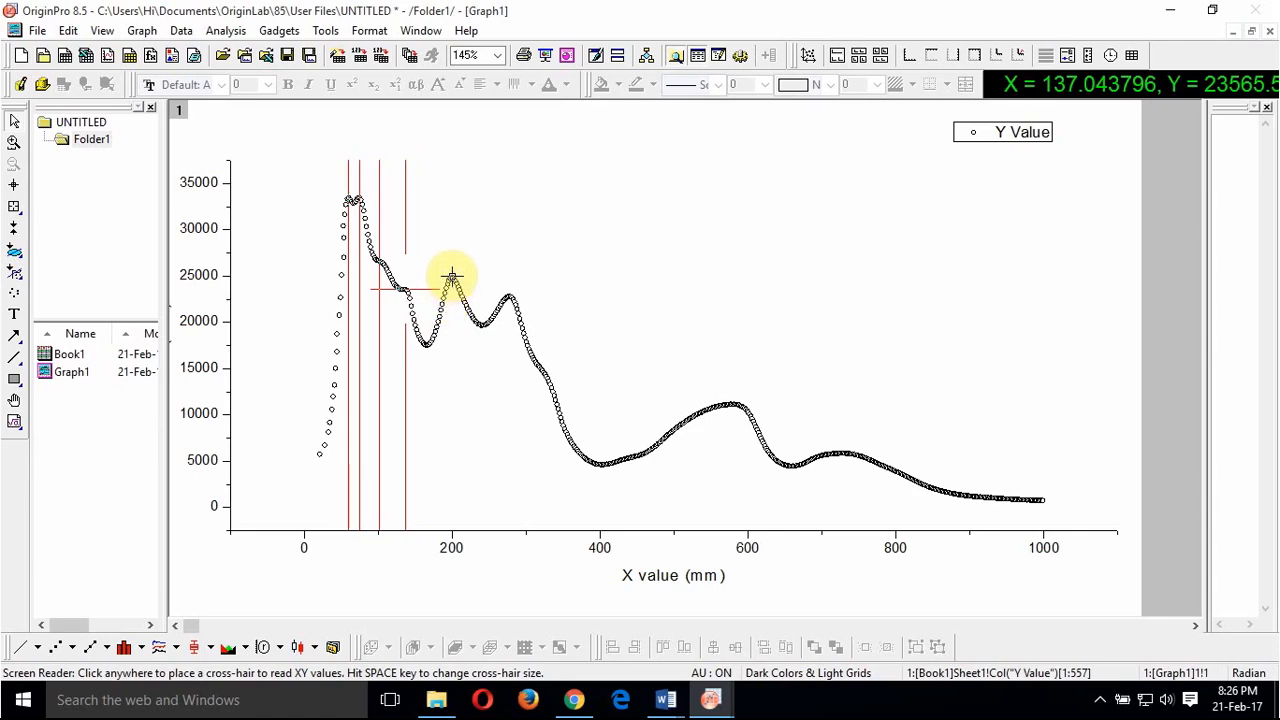
# Step: Mark three more peak centres at X about 199 and 277 and on the shoulder at about 323
pyautogui.doubleClick(451, 277)
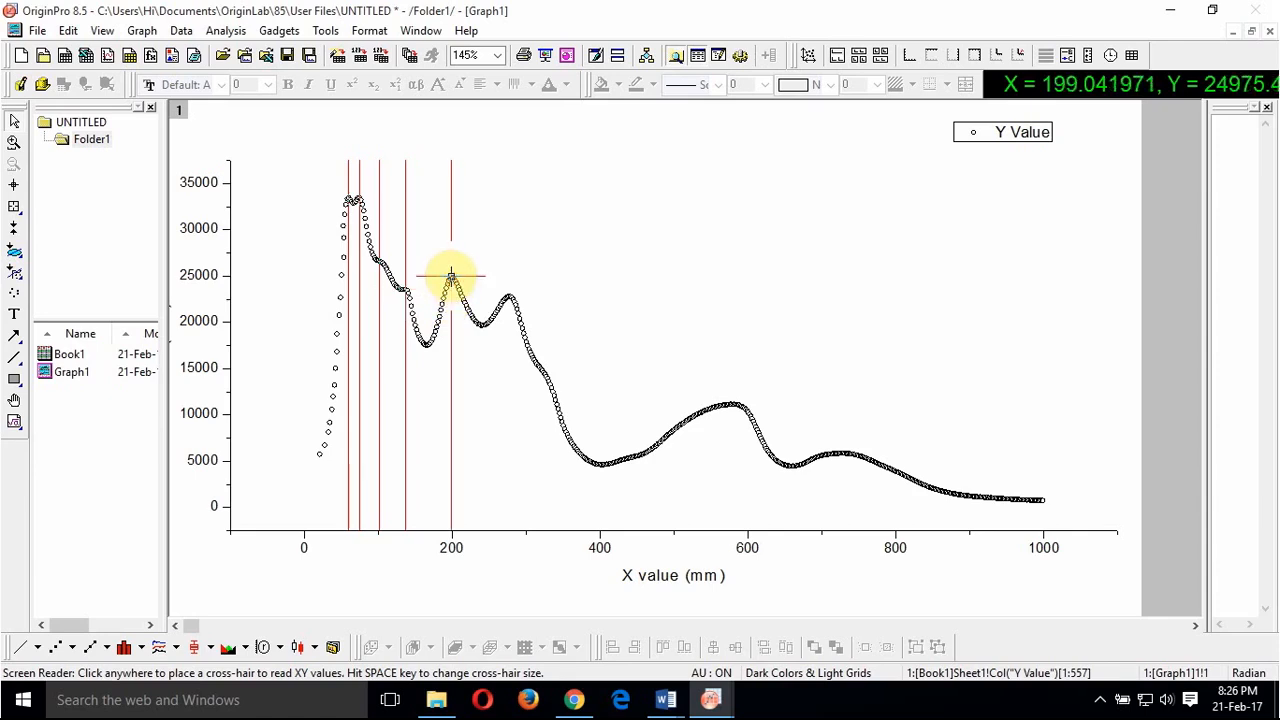
pyautogui.click(509, 297)
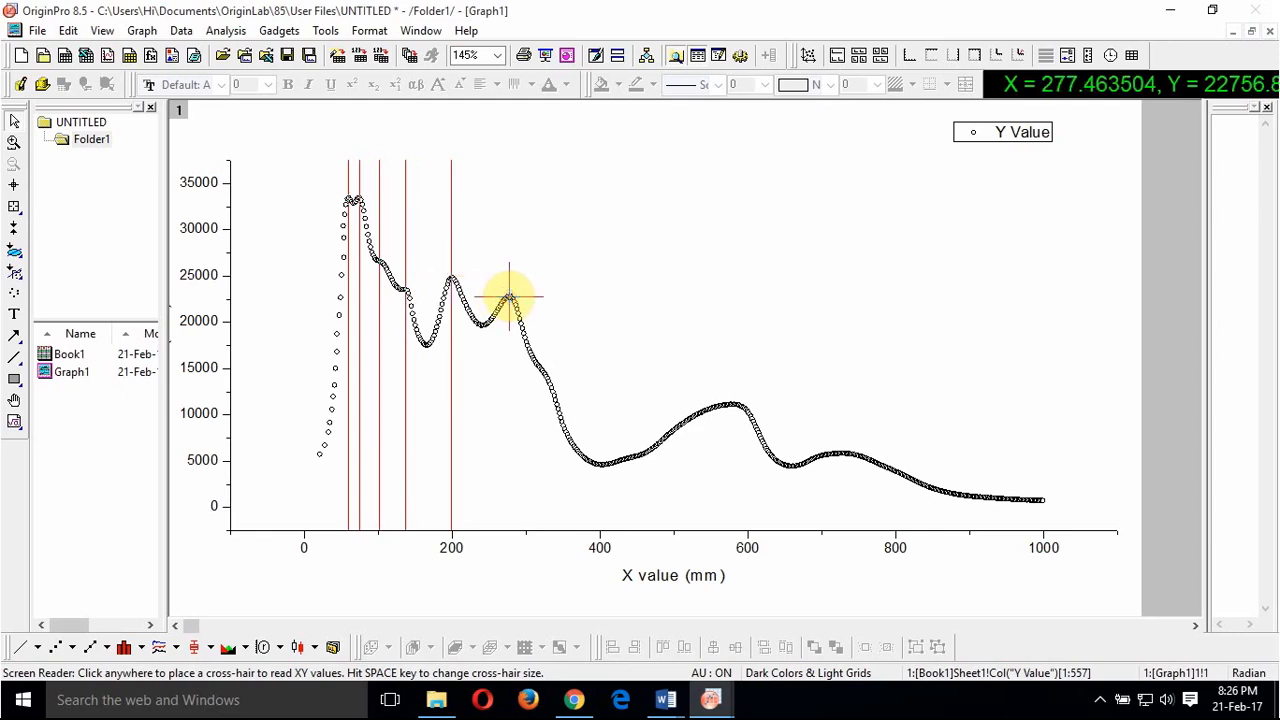
pyautogui.doubleClick(509, 297)
pyautogui.click(543, 375)
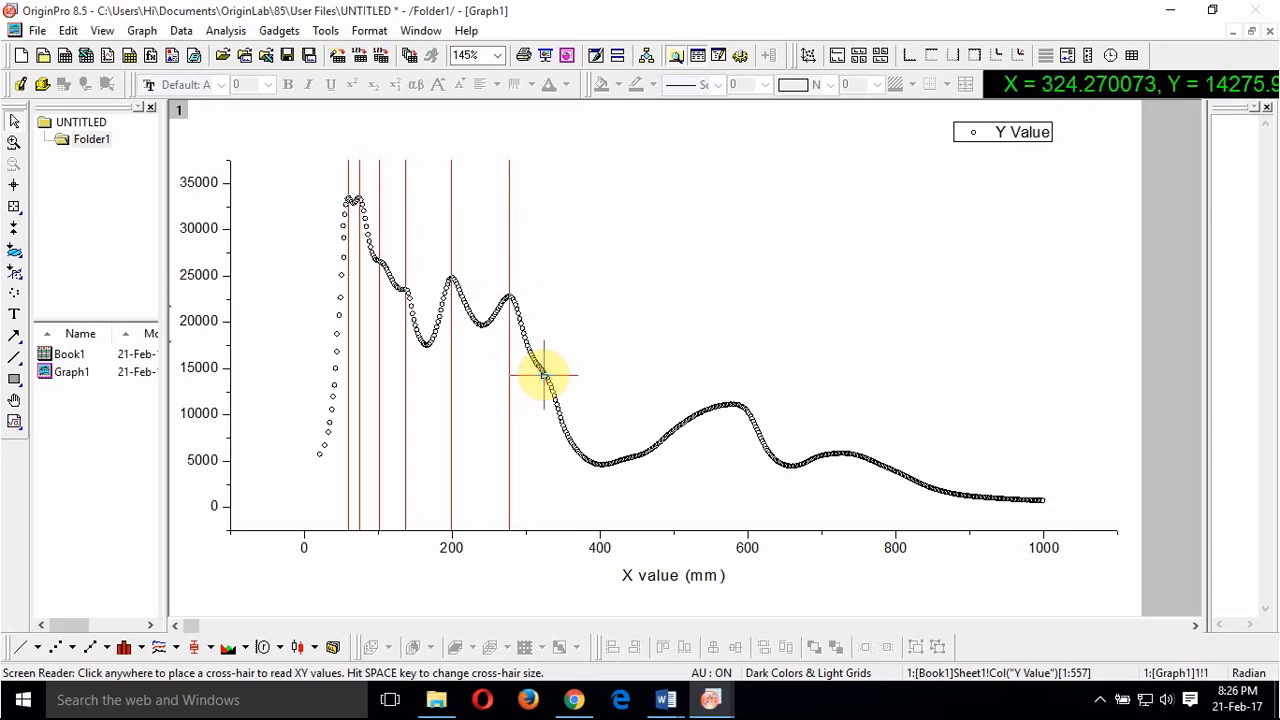
pyautogui.press('Left')
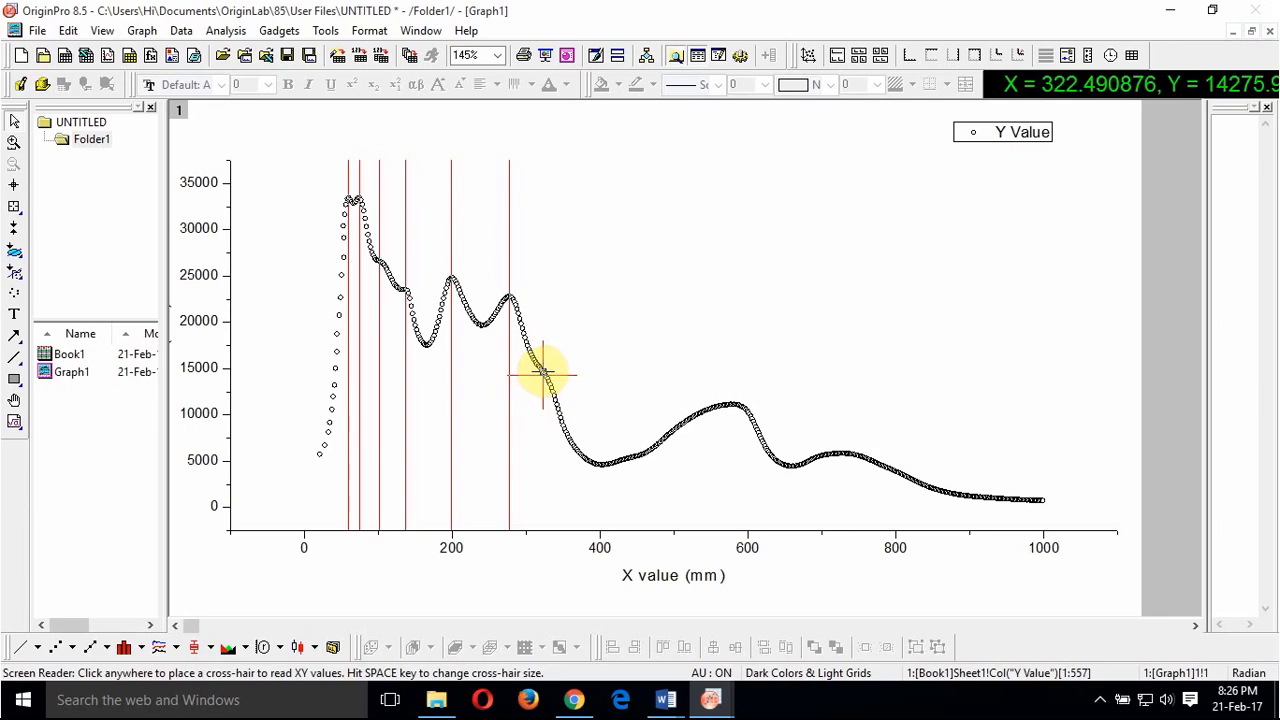
pyautogui.click(543, 371)
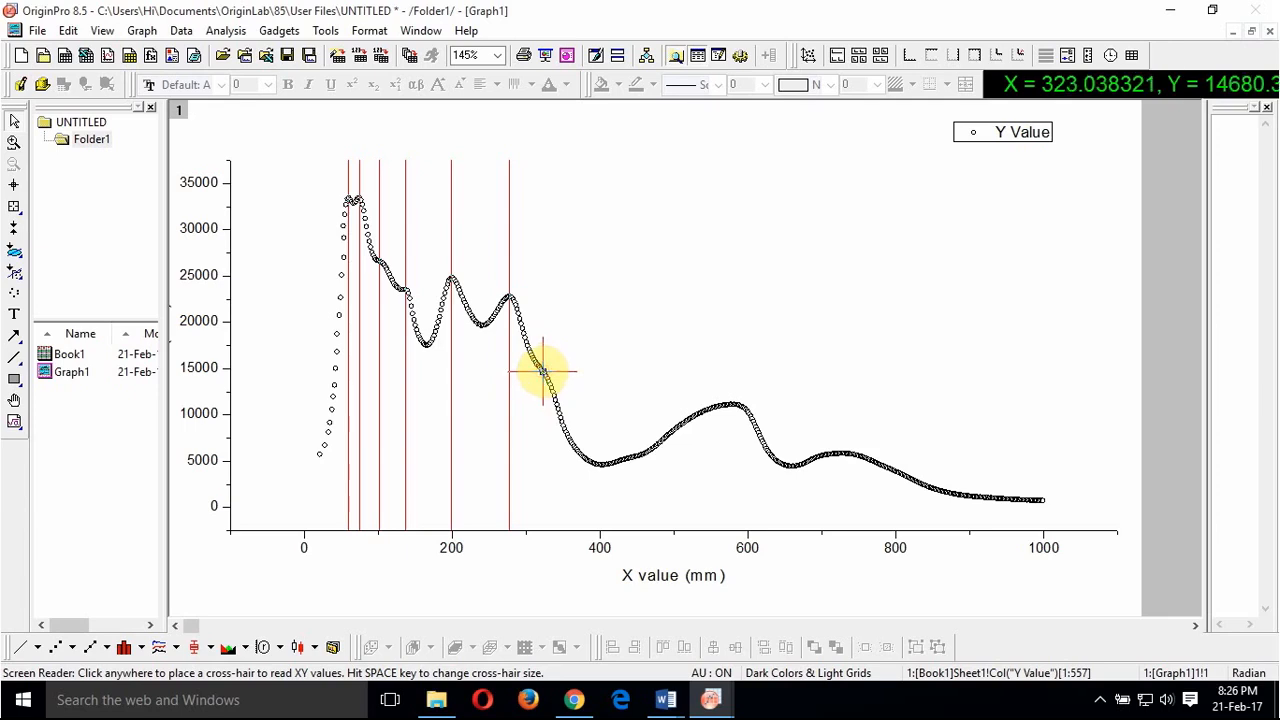
pyautogui.doubleClick(543, 371)
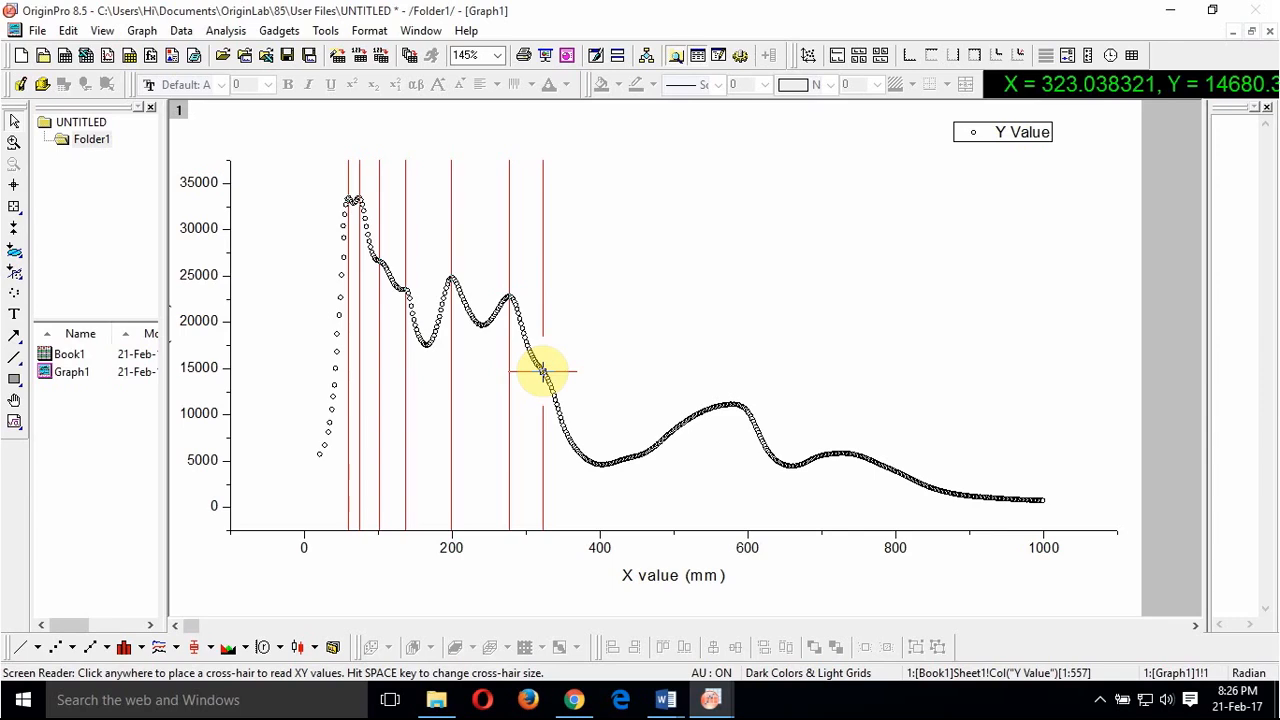
# Step: Mark a peak centre on the faint shoulder after the 400 mm valley, at X about 438
pyautogui.click(624, 460)
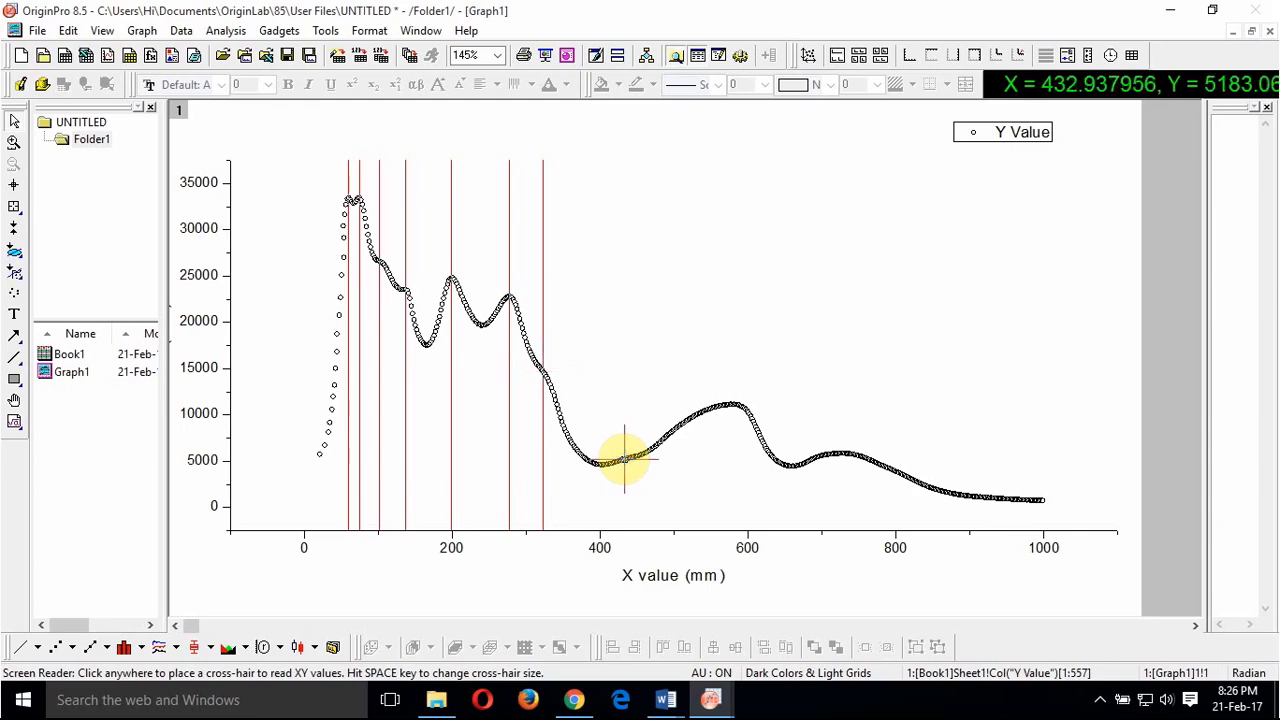
pyautogui.click(625, 460)
pyautogui.click(627, 460)
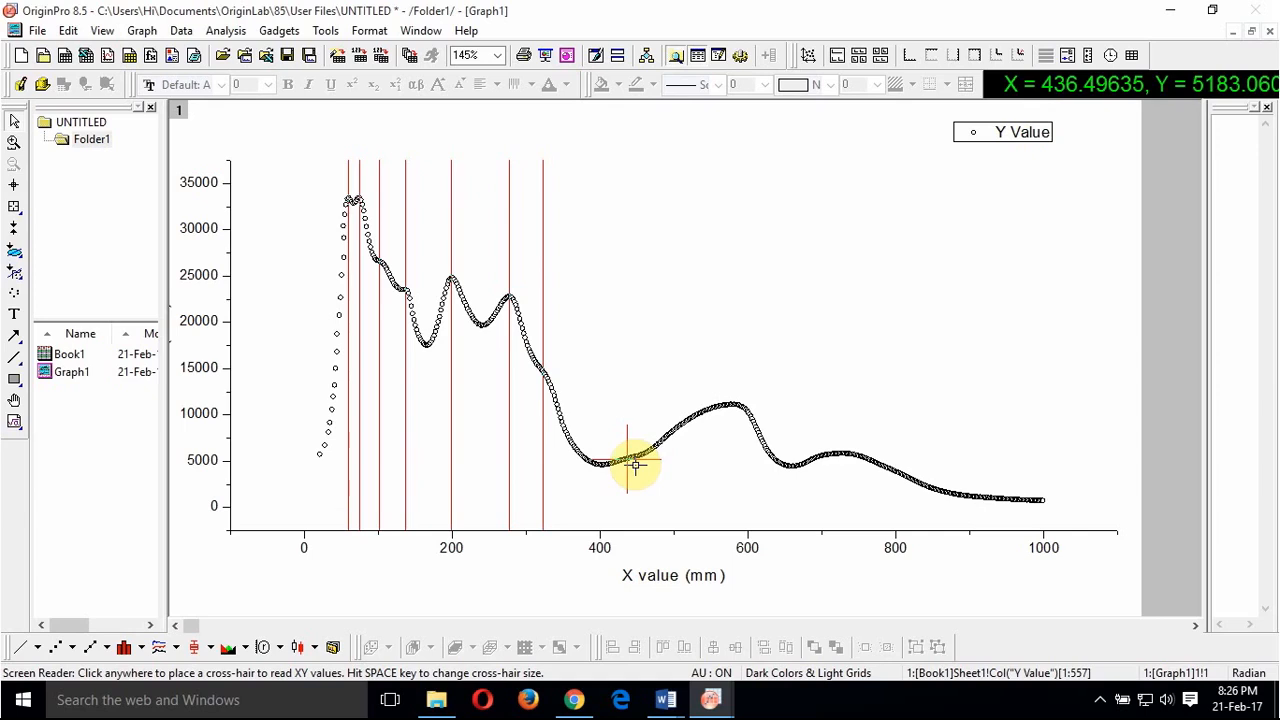
pyautogui.press('Right')
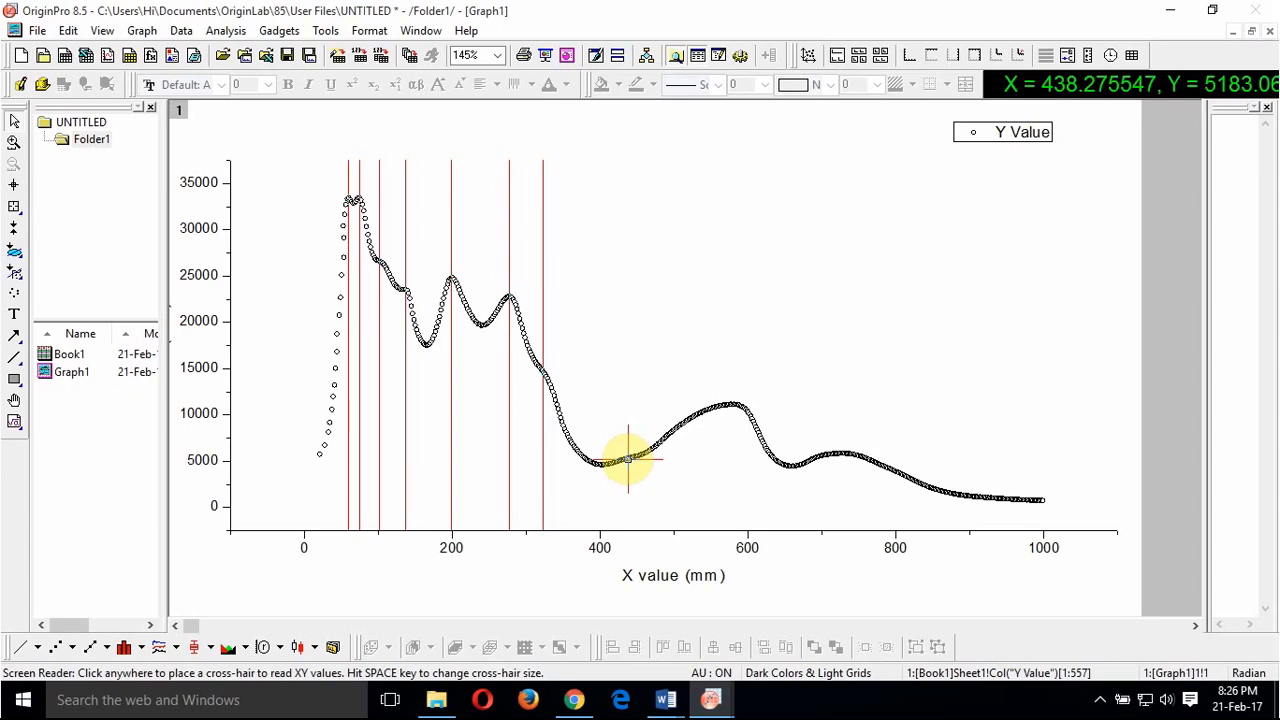
pyautogui.click(628, 459)
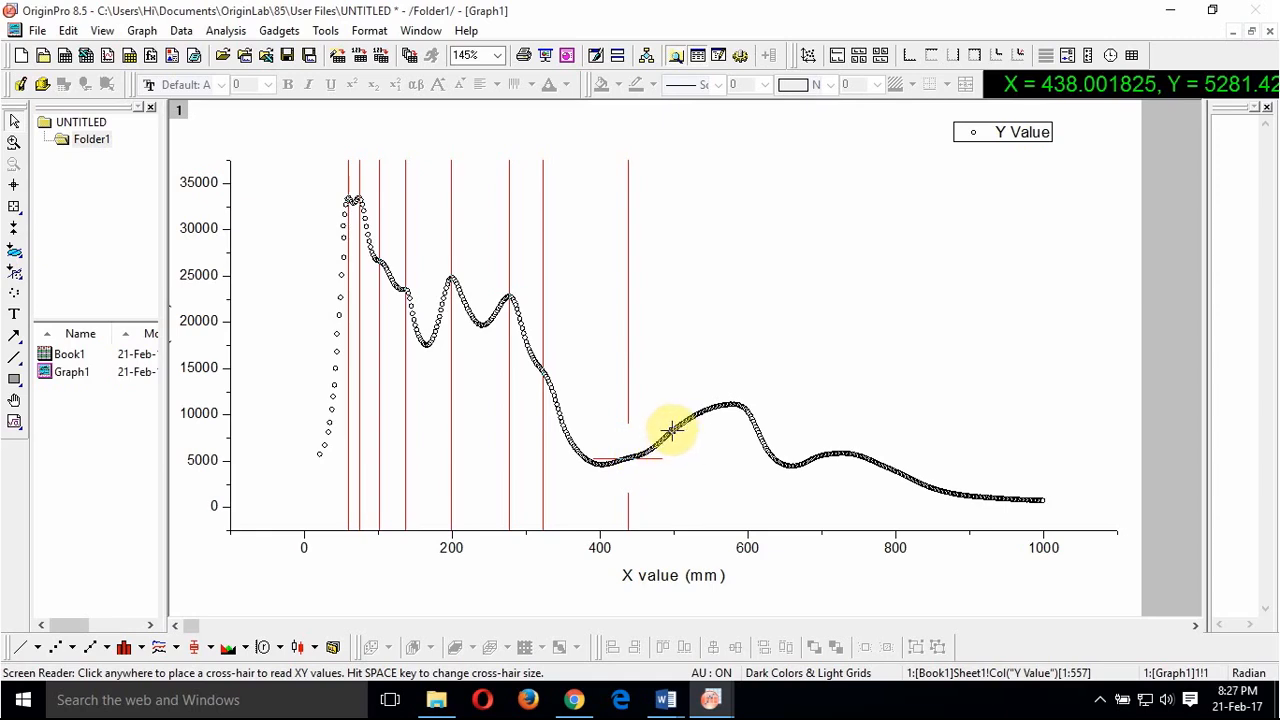
# Step: Mark a peak centre on the rising flank of the broad hump after the 400 mm valley, at X about 481
pyautogui.click(670, 432)
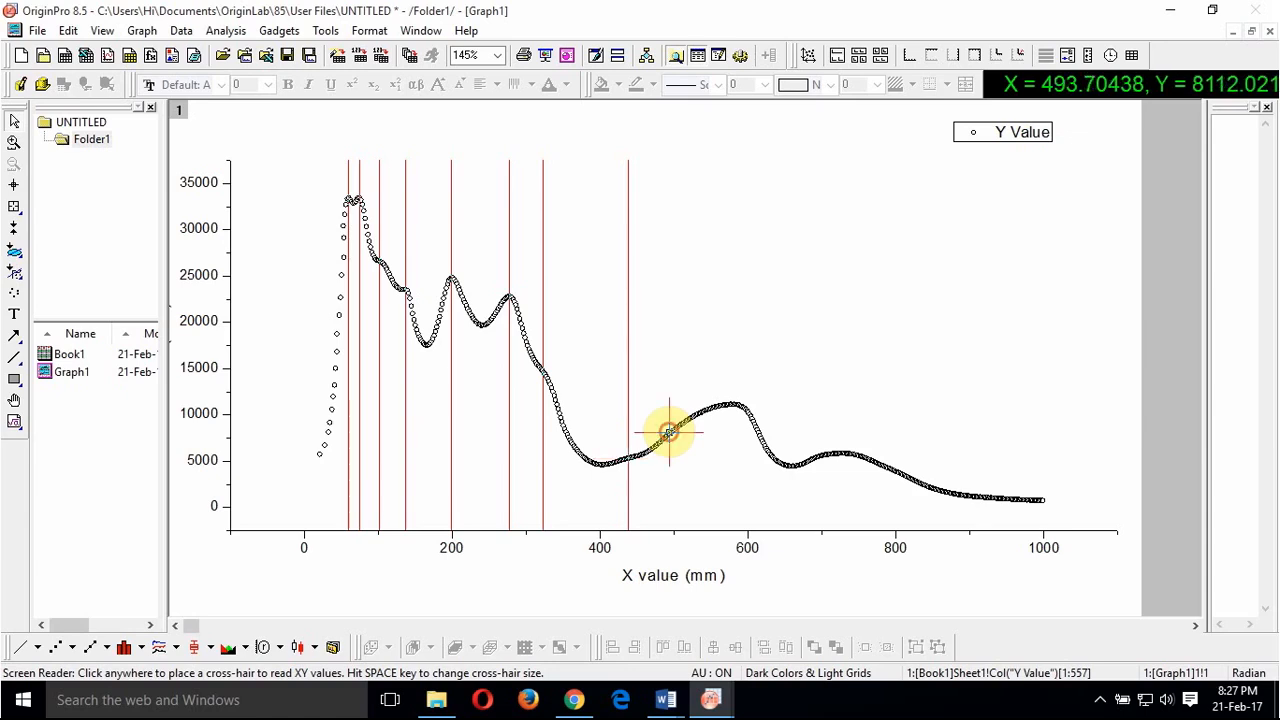
pyautogui.click(668, 432)
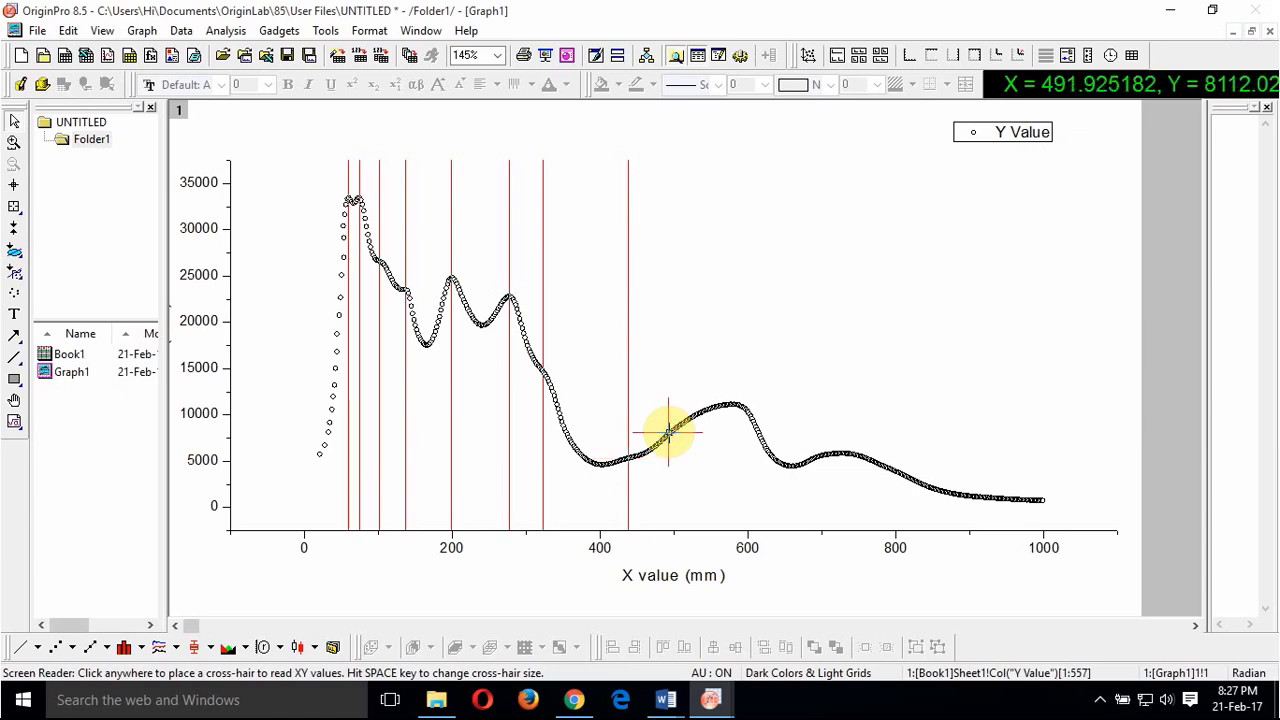
pyautogui.press('Left')
pyautogui.press('Left')
pyautogui.press('Left')
pyautogui.press('Left')
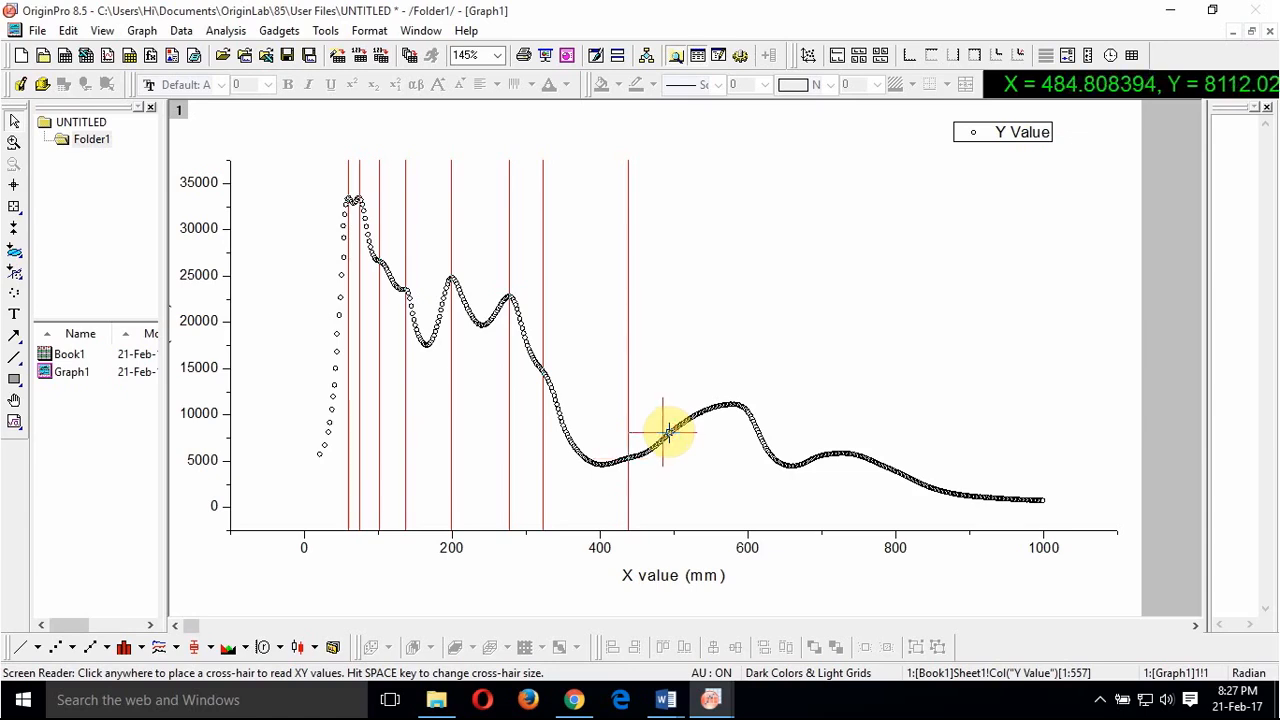
pyautogui.press('Left')
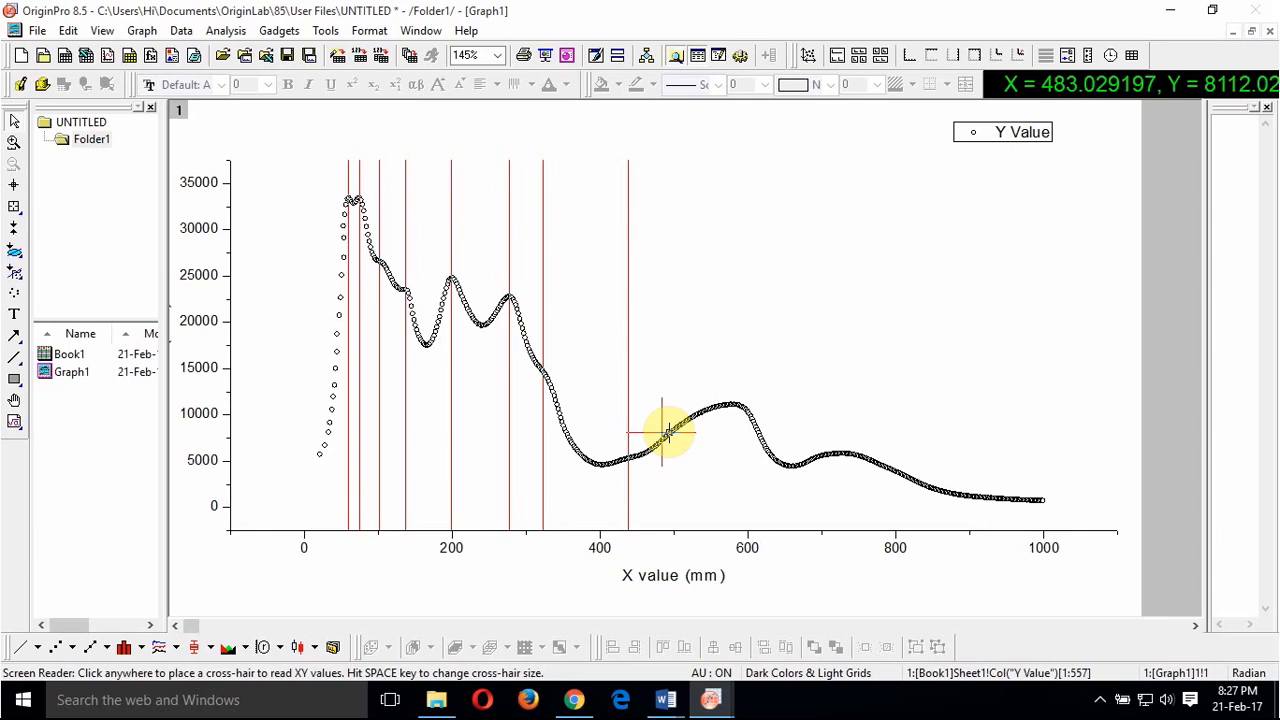
pyautogui.press('Left')
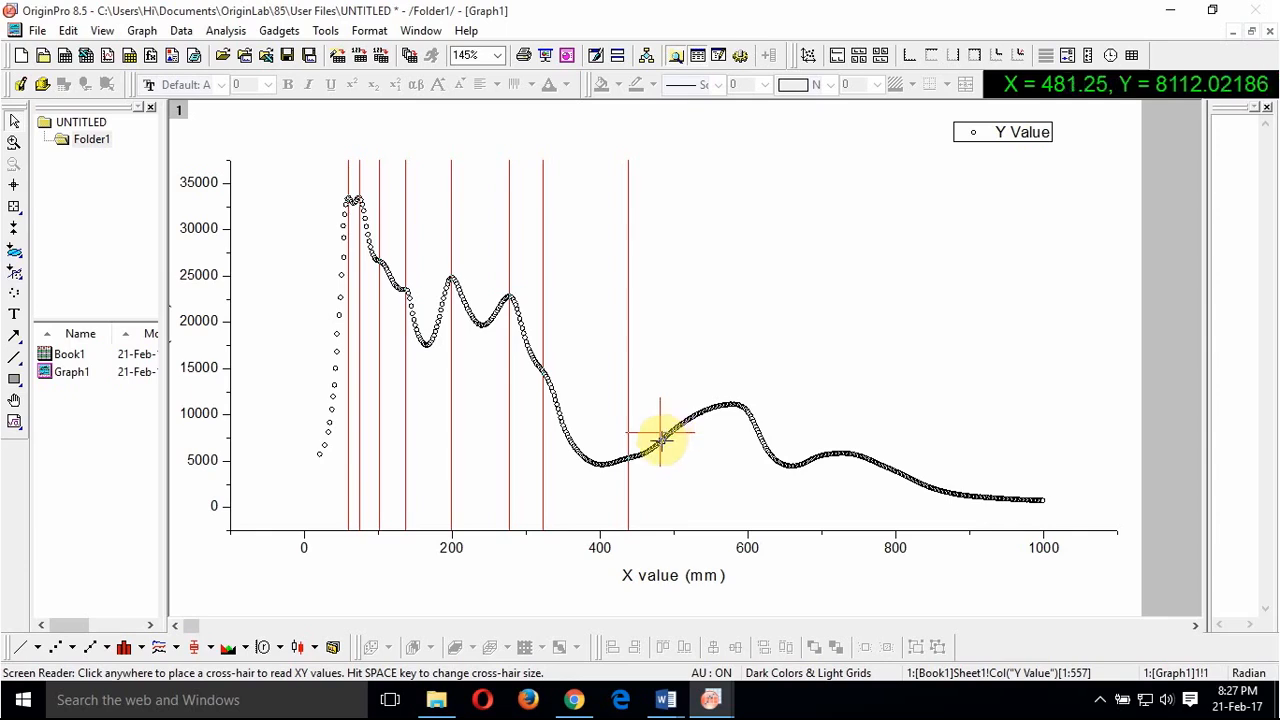
pyautogui.click(660, 441)
pyautogui.doubleClick(660, 441)
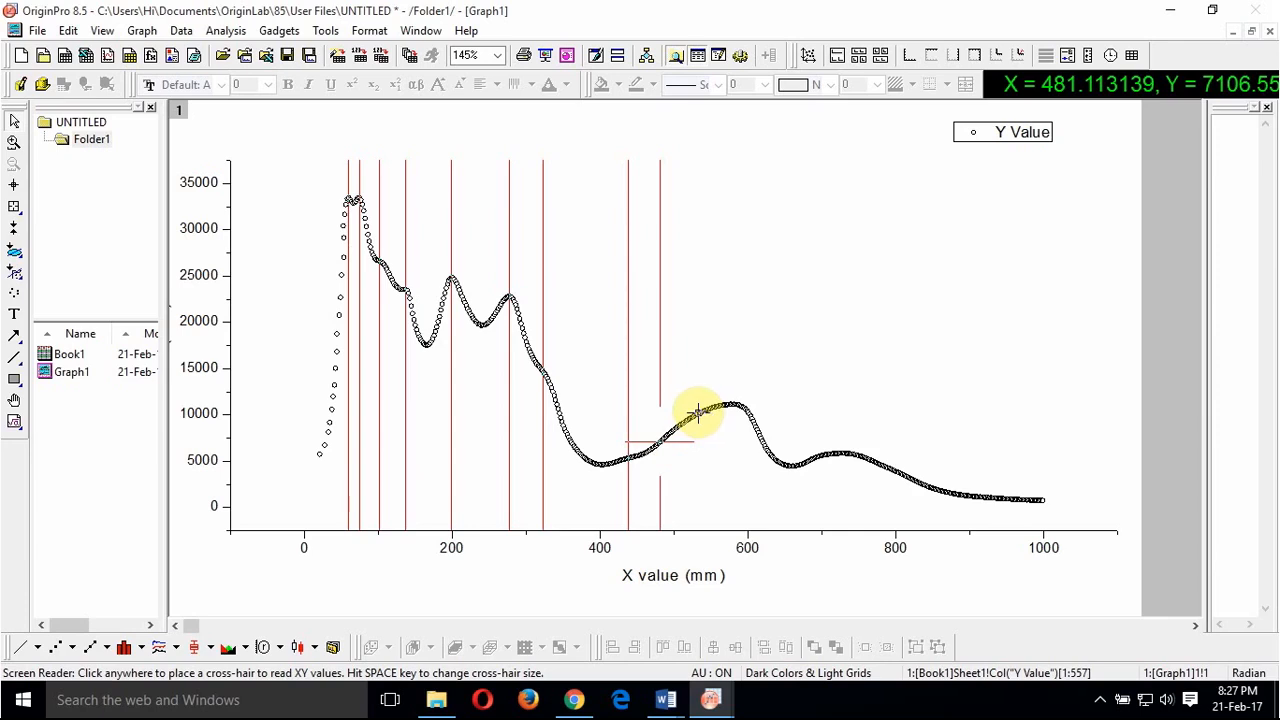
# Step: Mark two more peak centres on the broad hump, at X about 538 and 586
pyautogui.click(697, 412)
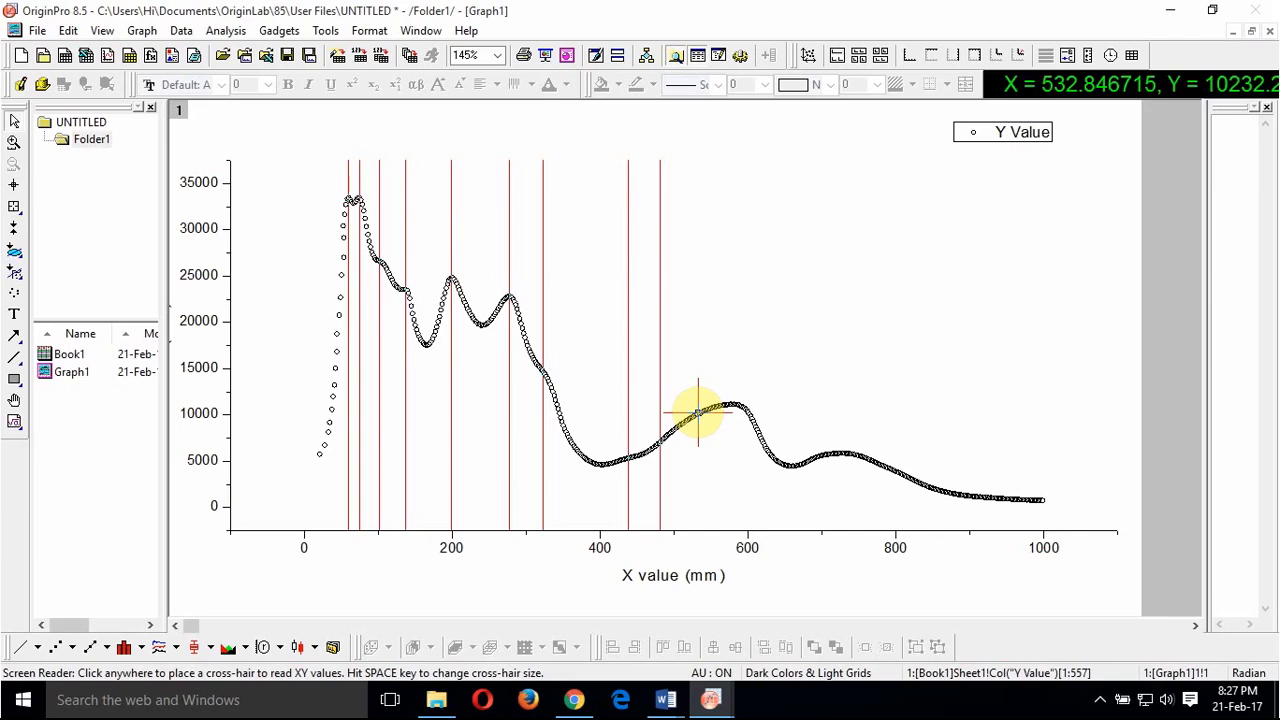
pyautogui.press('Right')
pyautogui.press('Right')
pyautogui.press('Right')
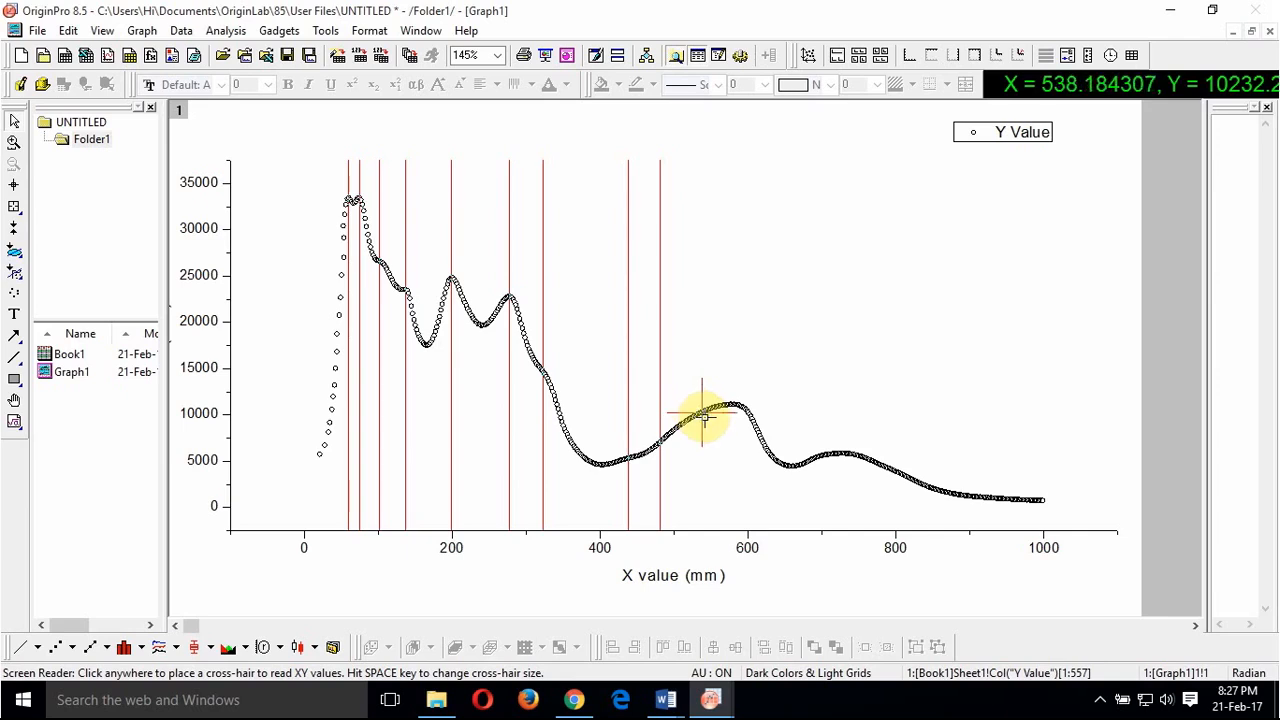
pyautogui.click(702, 410)
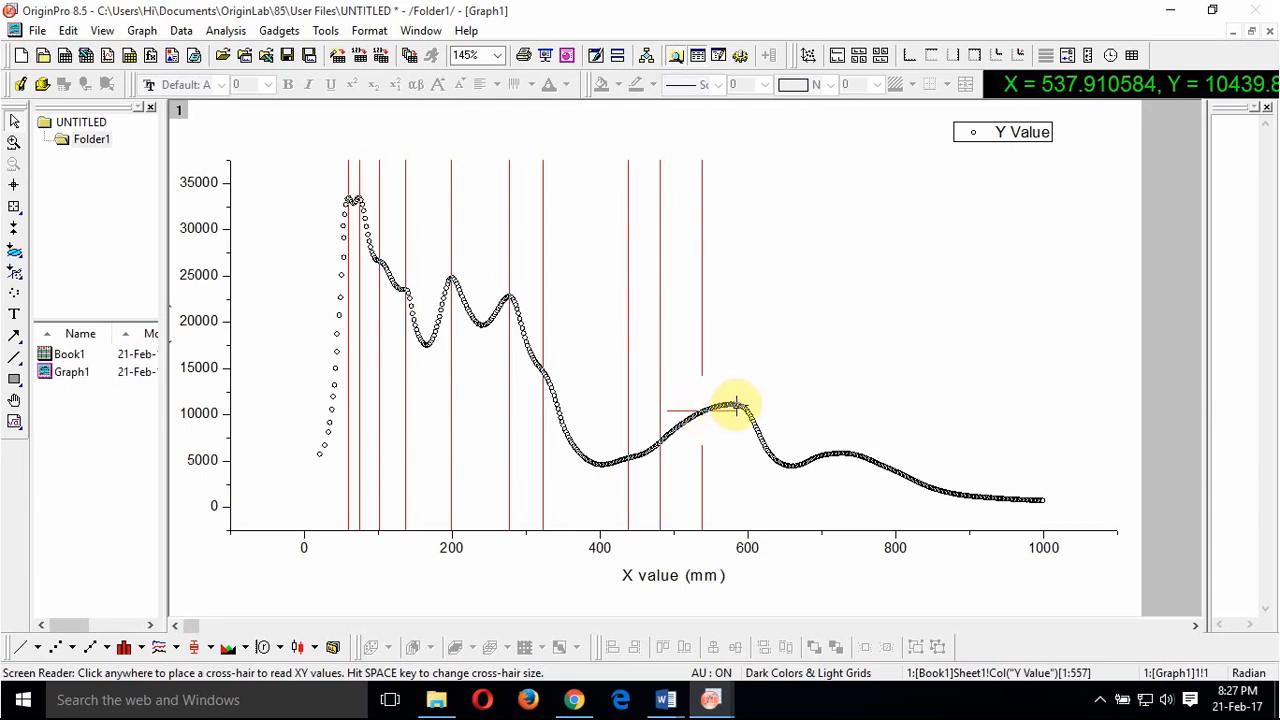
pyautogui.click(737, 404)
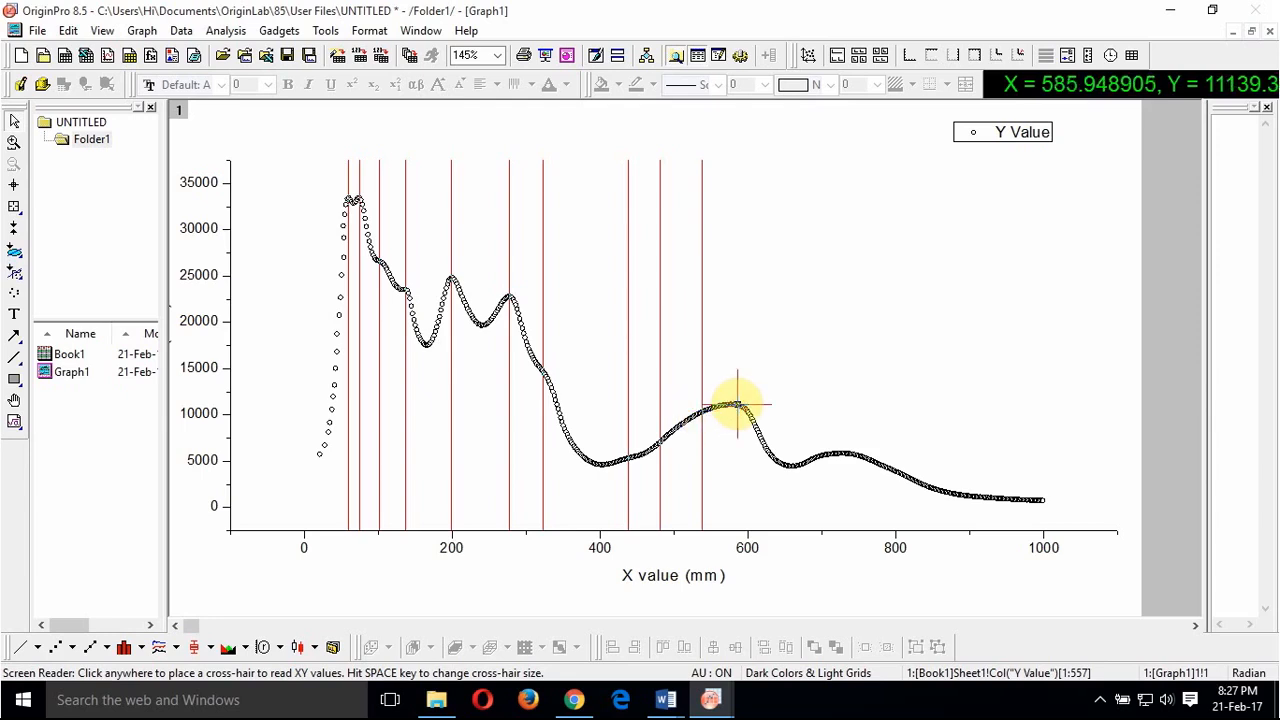
pyautogui.doubleClick(737, 404)
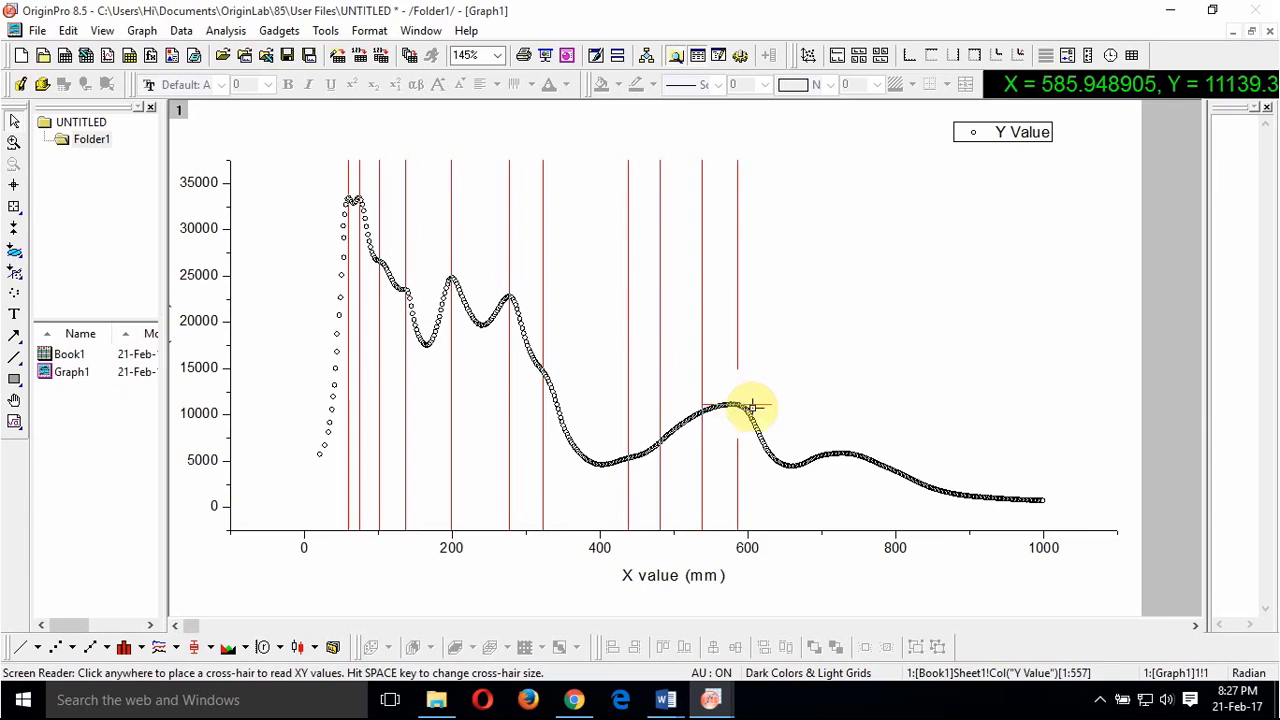
# Step: Mark a peak centre on the rise into the last small hump, at X about 696
pyautogui.click(802, 463)
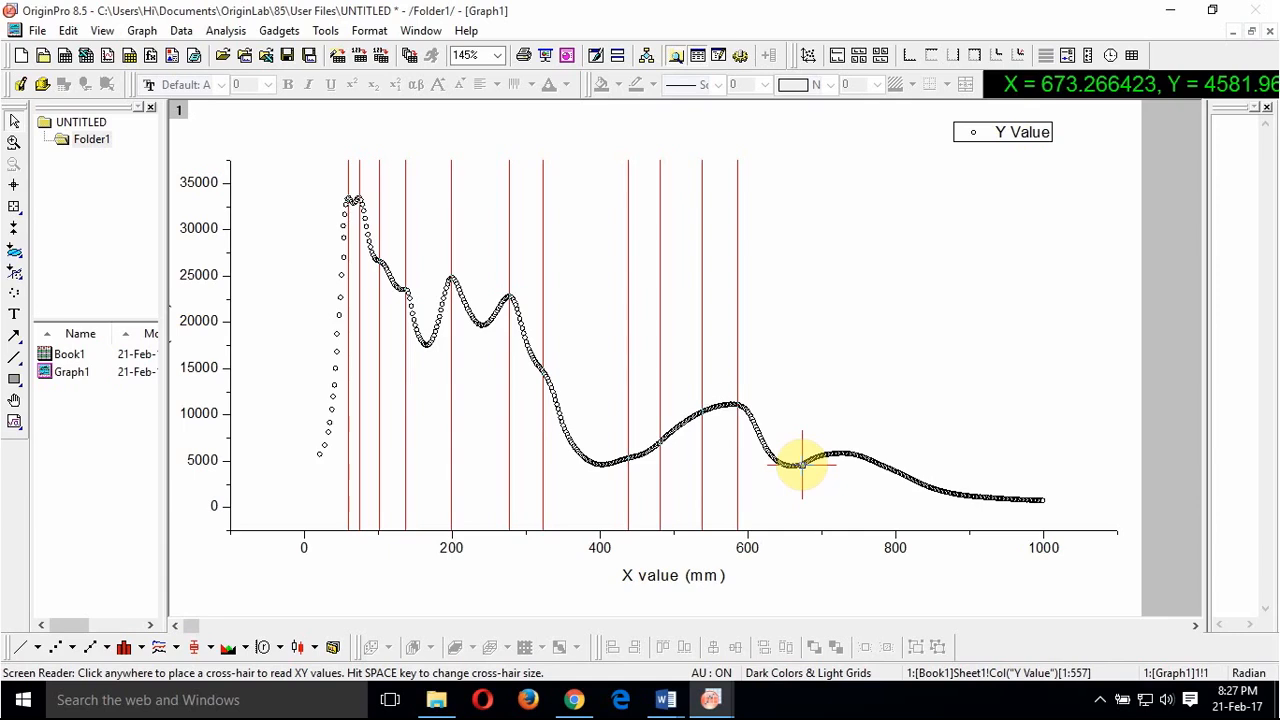
pyautogui.moveTo(802, 463); pyautogui.dragTo(805, 463)
pyautogui.press('Right')
pyautogui.press('Right')
pyautogui.press('Right')
pyautogui.press('Right')
pyautogui.press('Right')
pyautogui.press('Right')
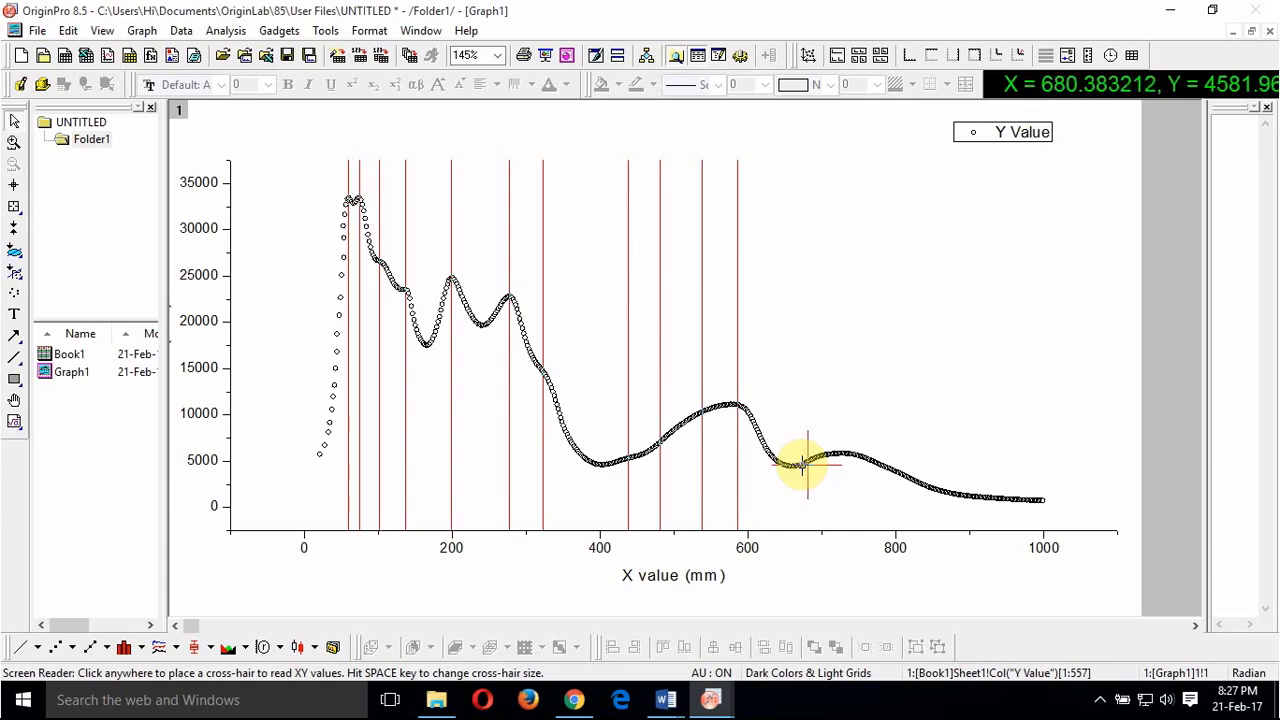
pyautogui.press('Right')
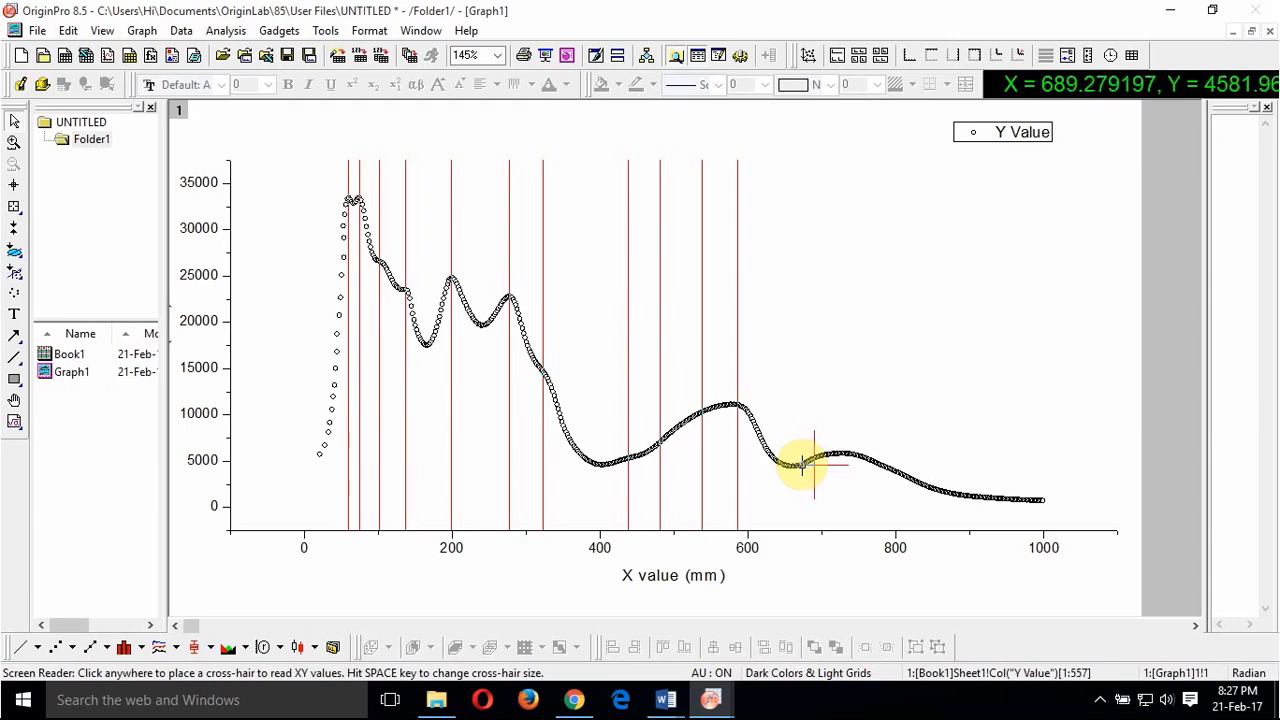
pyautogui.press('Right')
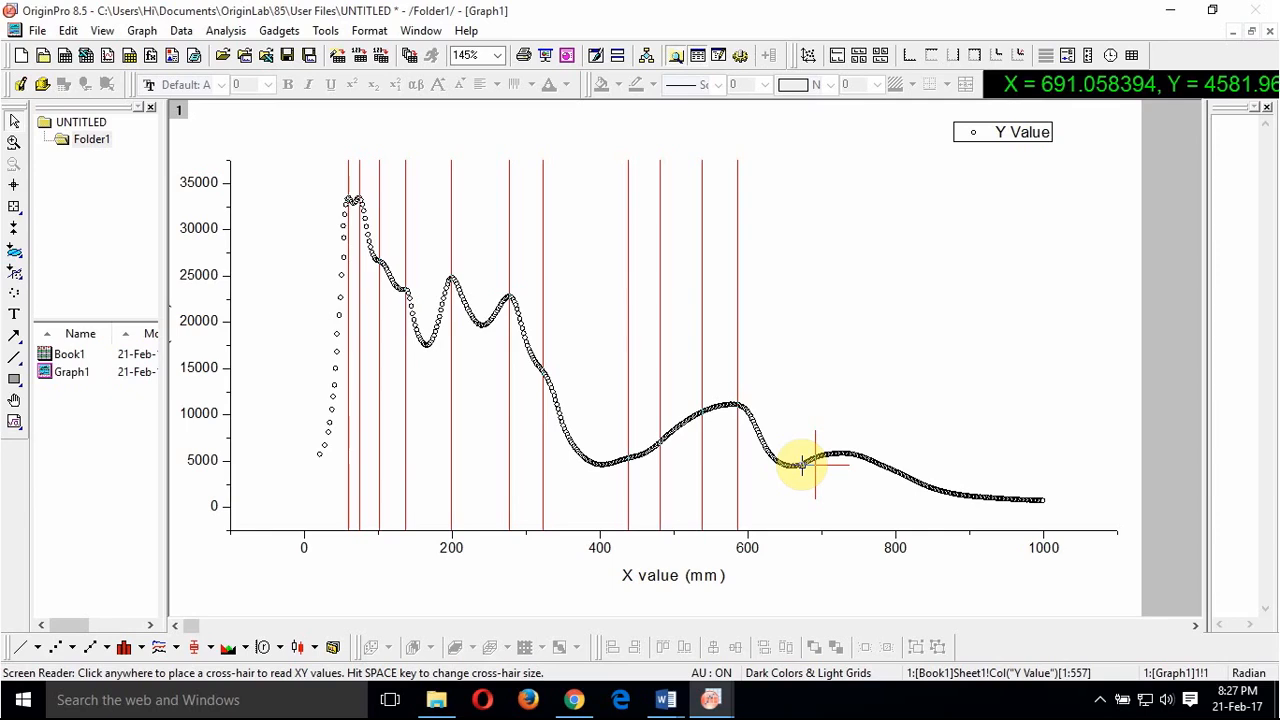
pyautogui.press('Right')
pyautogui.press('Right')
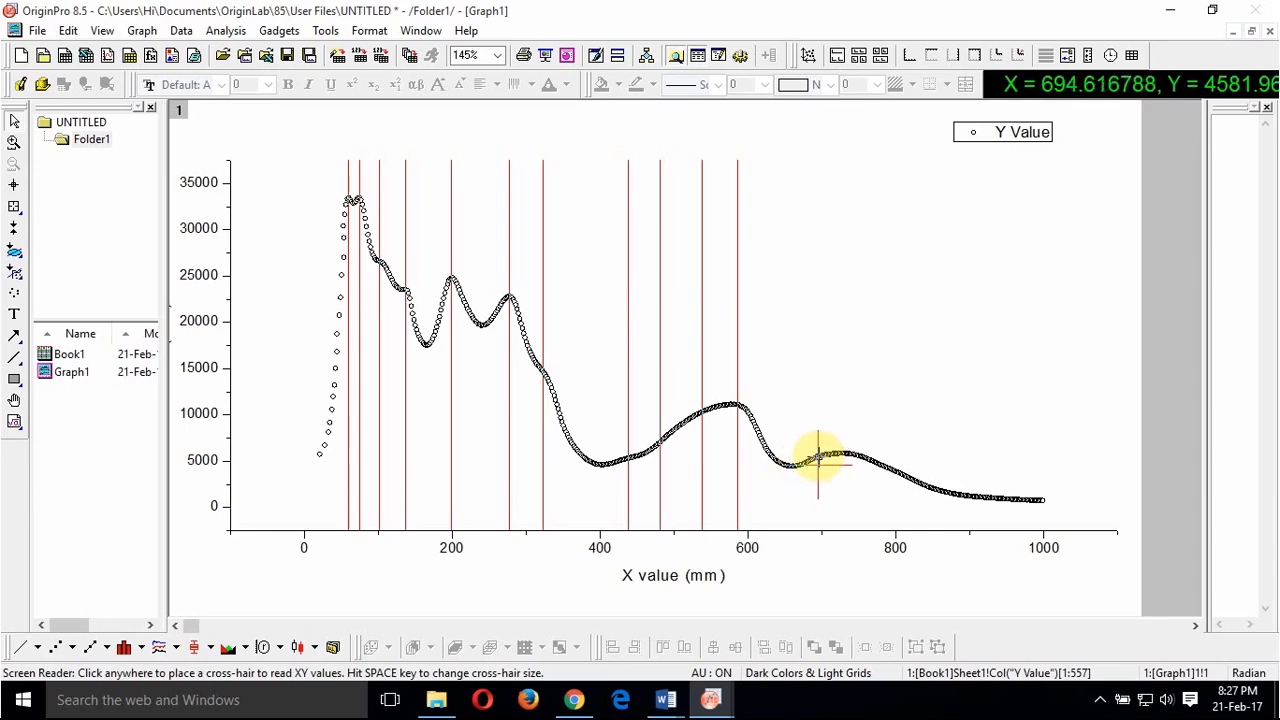
pyautogui.click(818, 457)
pyautogui.press('space')
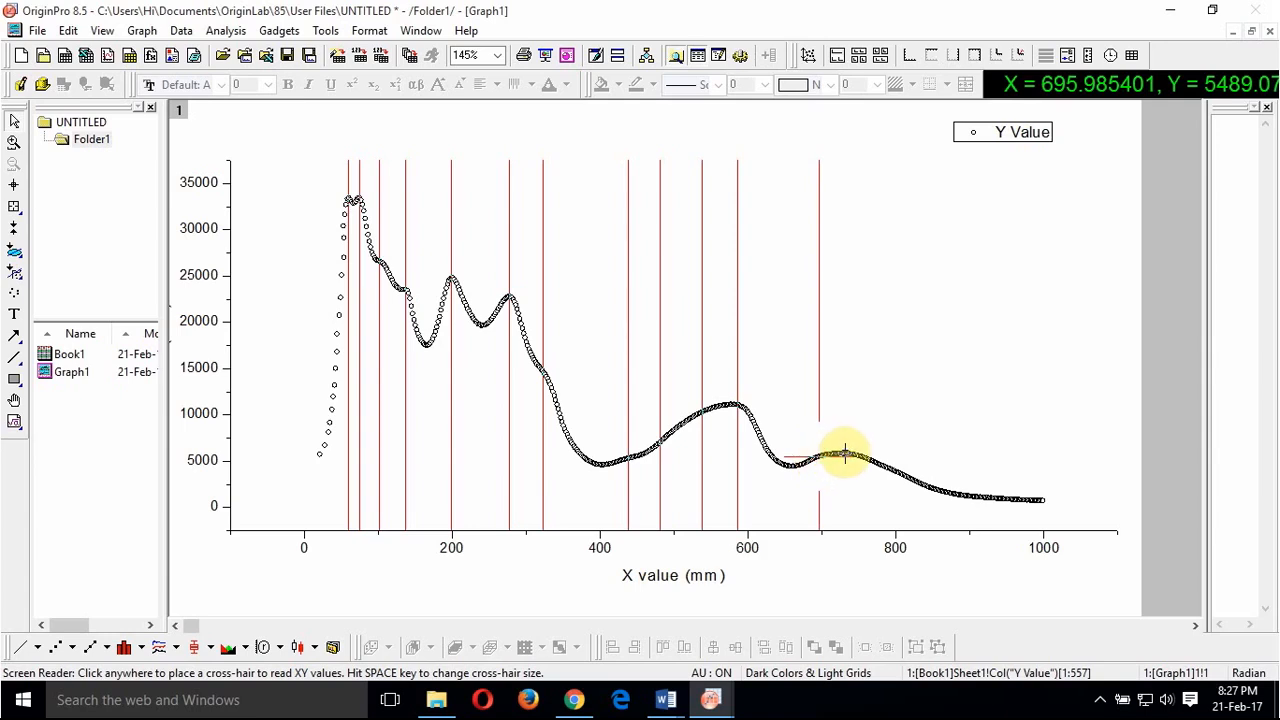
# Step: Mark a peak centre near the crest of the last small hump, at X about 735
pyautogui.click(842, 452)
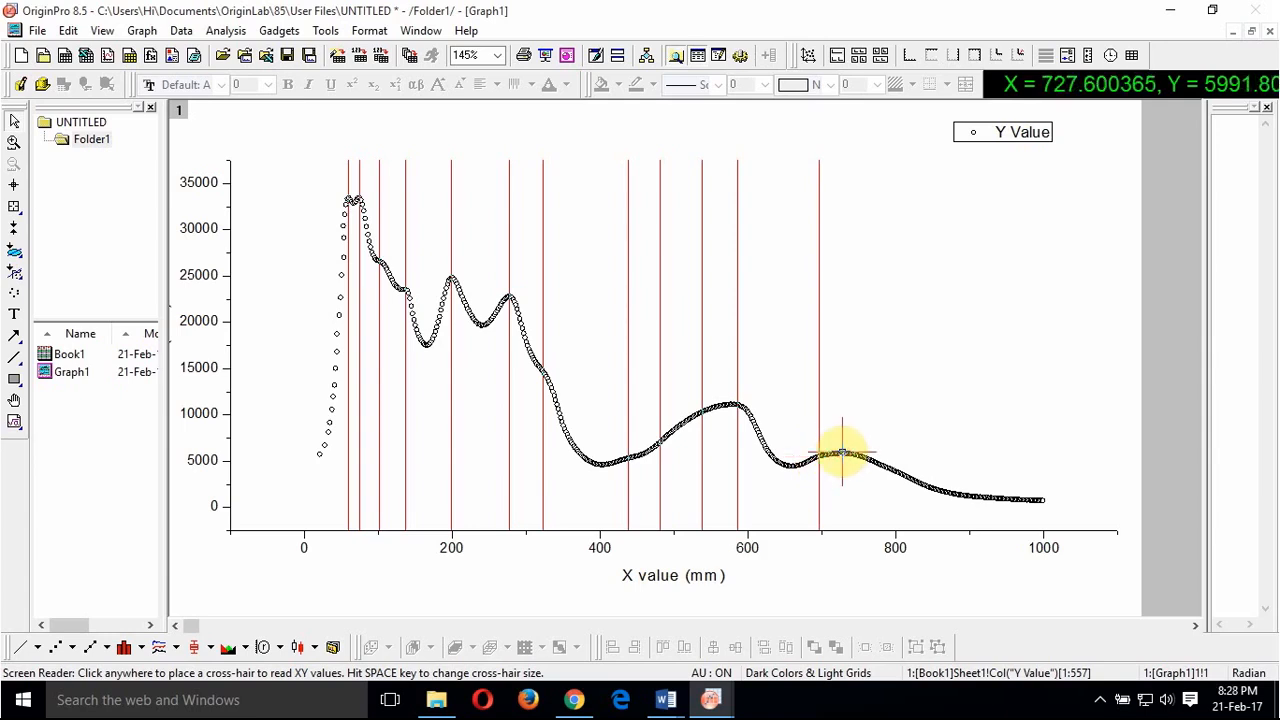
pyautogui.press('Right')
pyautogui.press('Right')
pyautogui.press('Right')
pyautogui.press('Right')
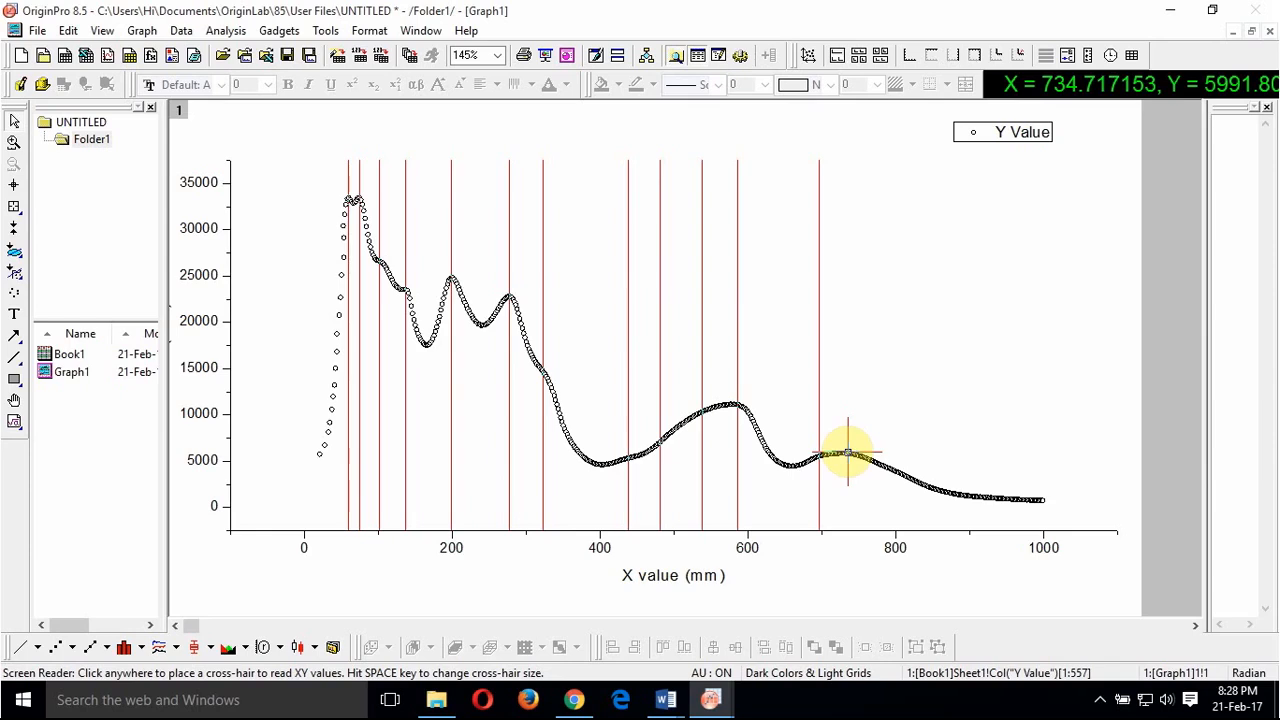
pyautogui.click(848, 453)
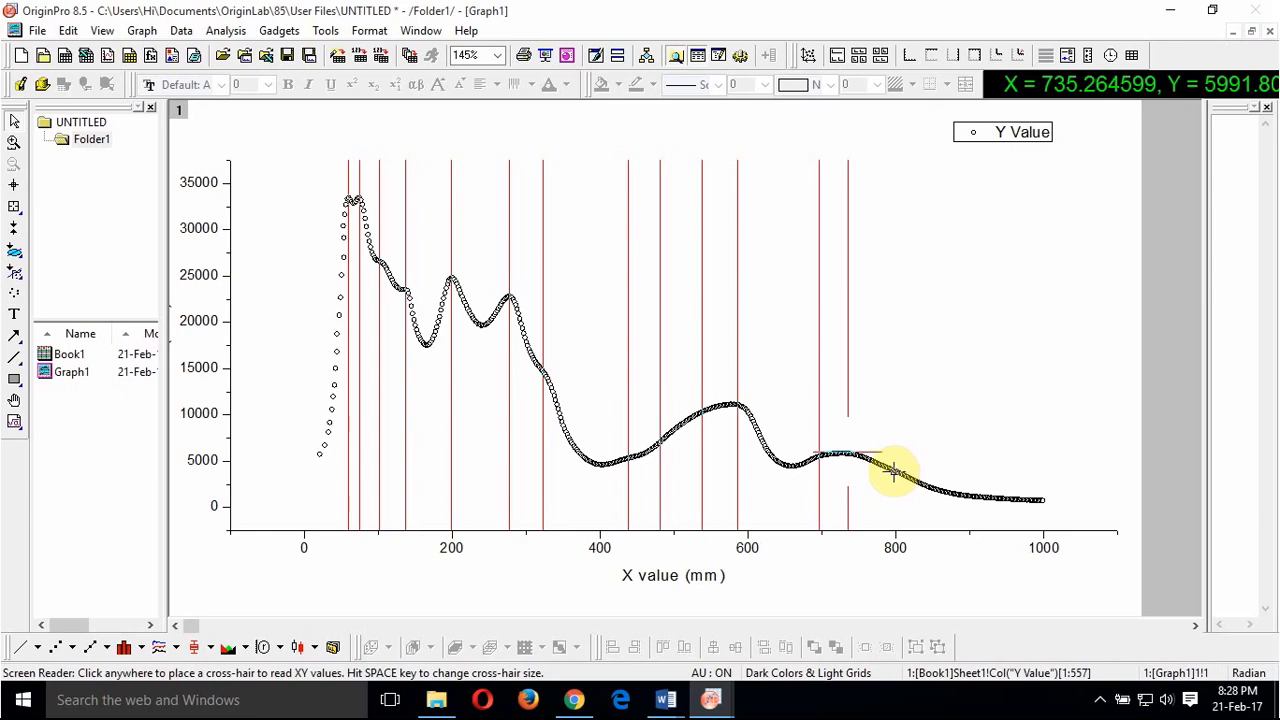
# Step: Mark the fourteenth peak centre on the falling tail at X about 800 and run the fit with the proposed peak width
pyautogui.click(894, 472)
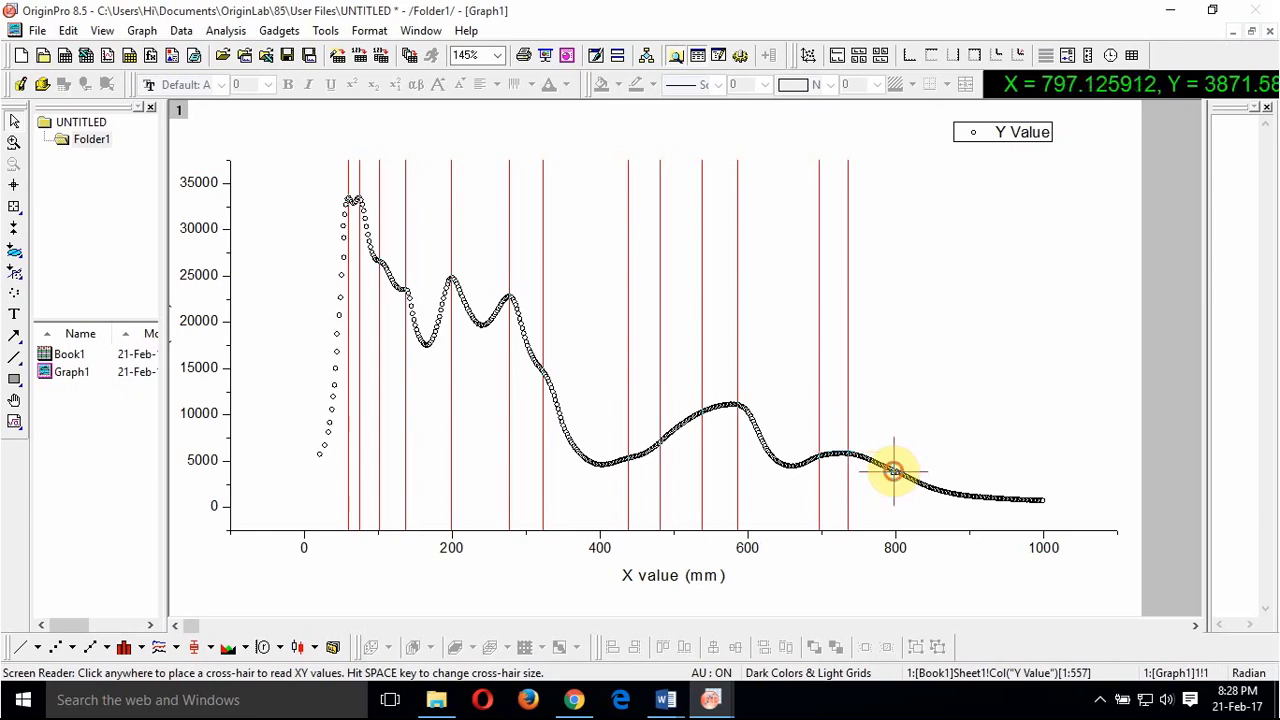
pyautogui.click(895, 472)
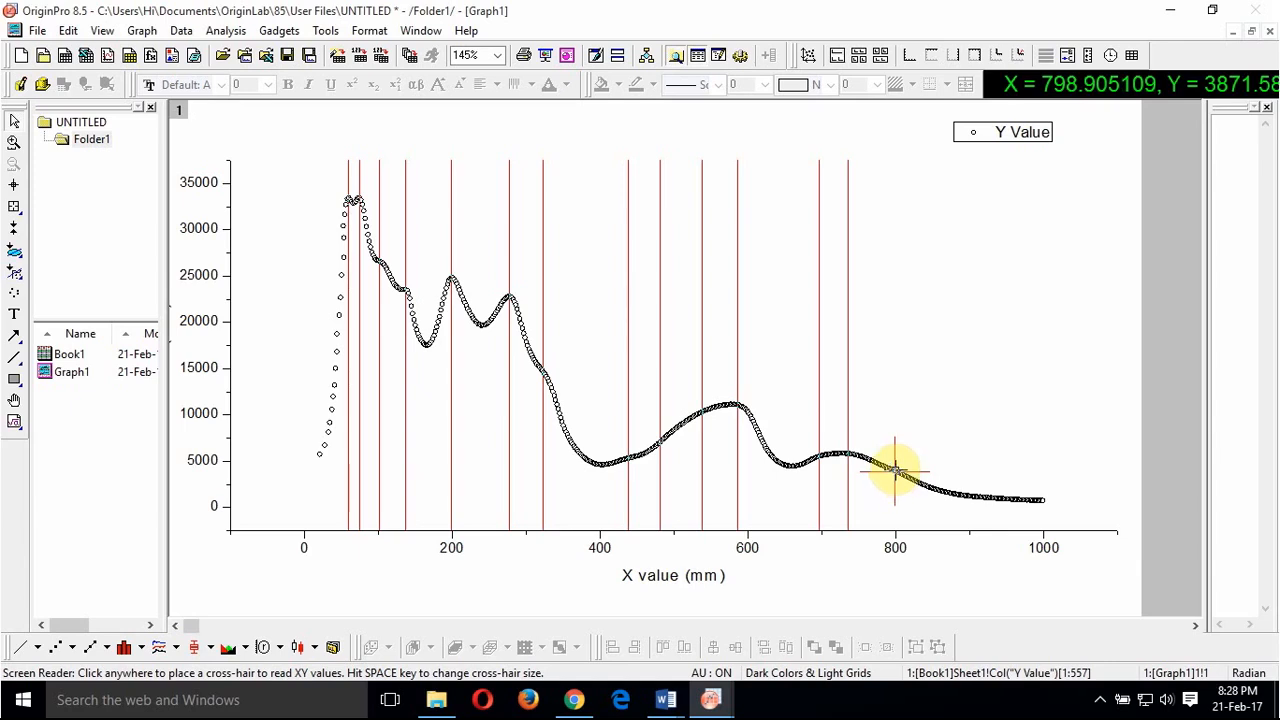
pyautogui.doubleClick(896, 471)
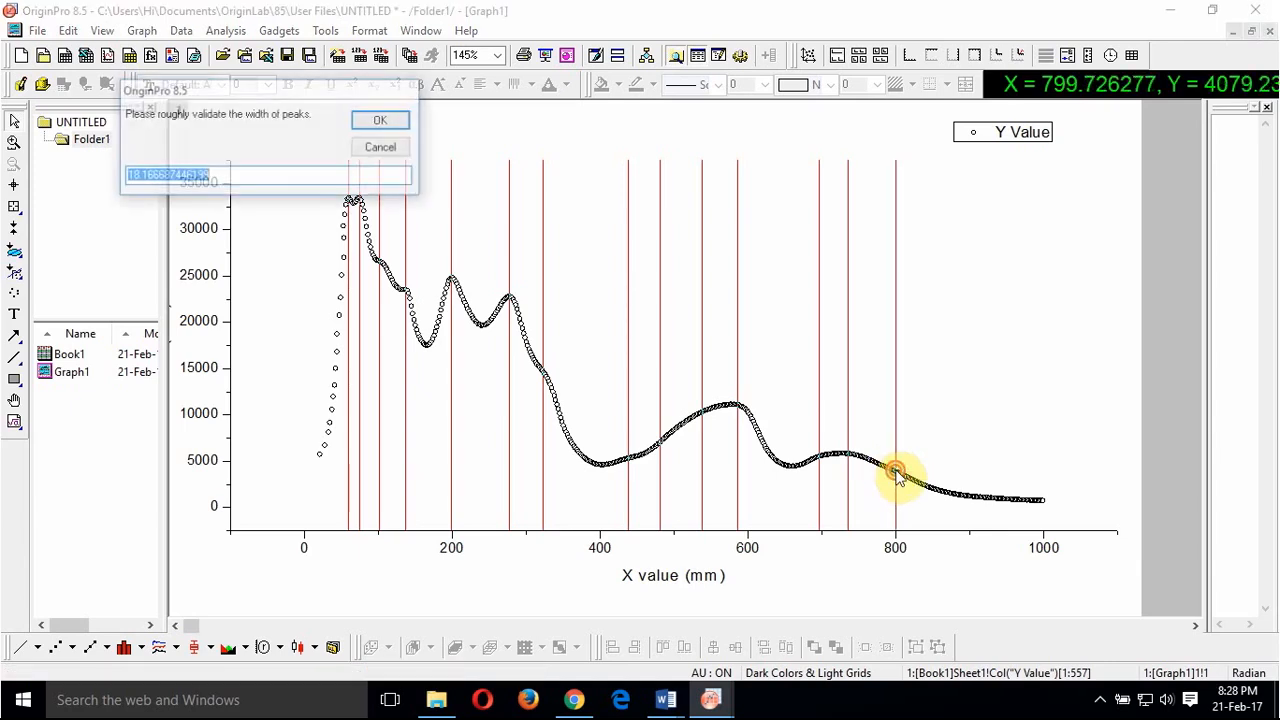
pyautogui.click(381, 122)
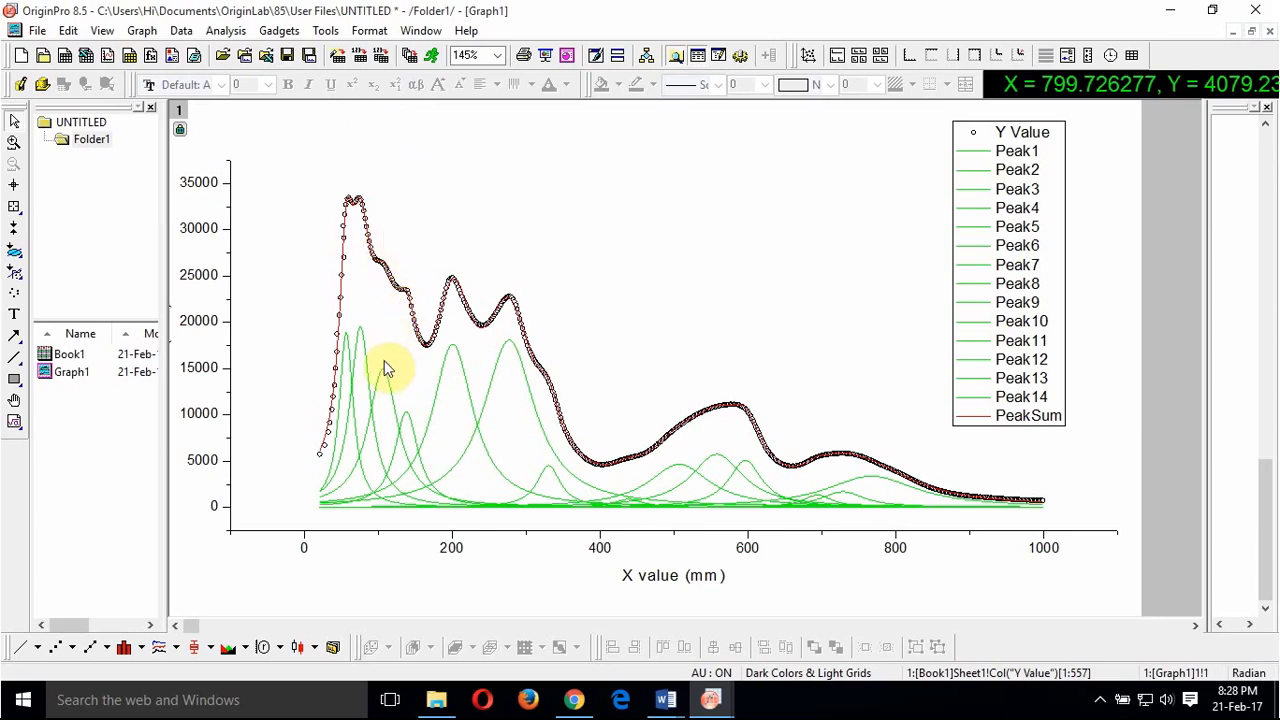
# Step: Set the symbol size of the Y Value scatter data to 7 in Plot Details
pyautogui.doubleClick(338, 340)
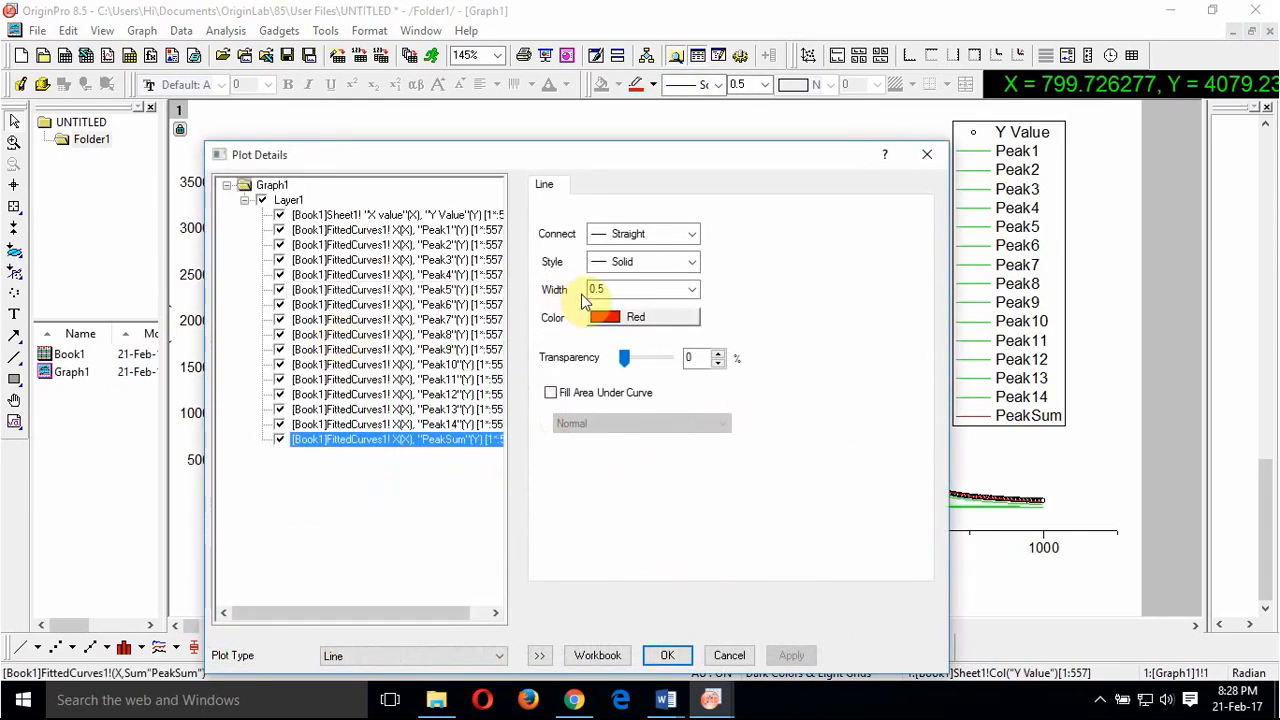
pyautogui.click(434, 218)
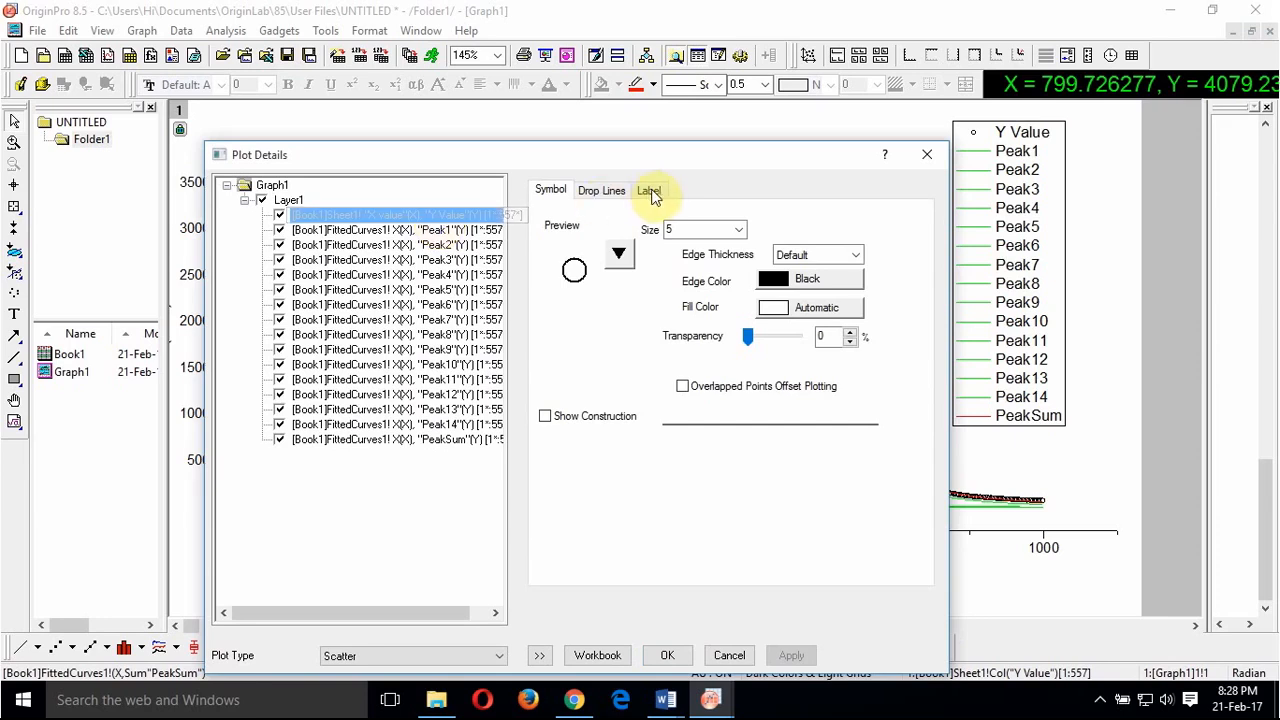
pyautogui.click(740, 234)
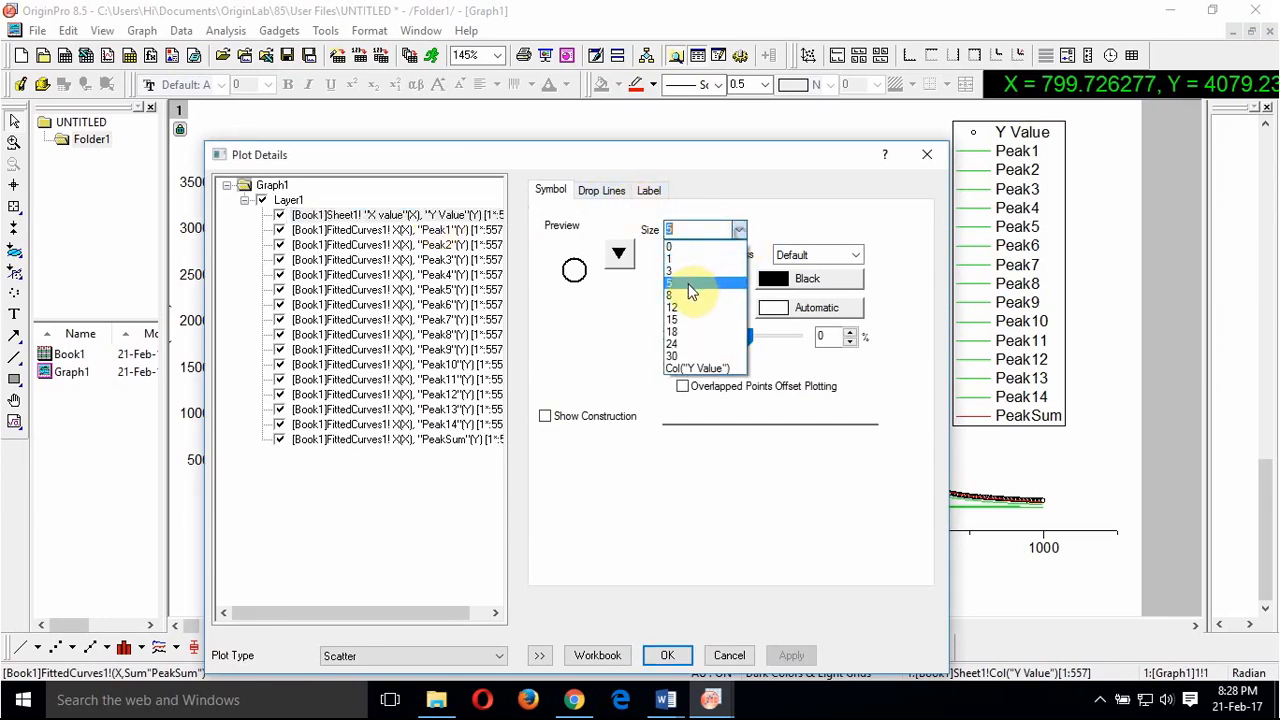
pyautogui.click(682, 227)
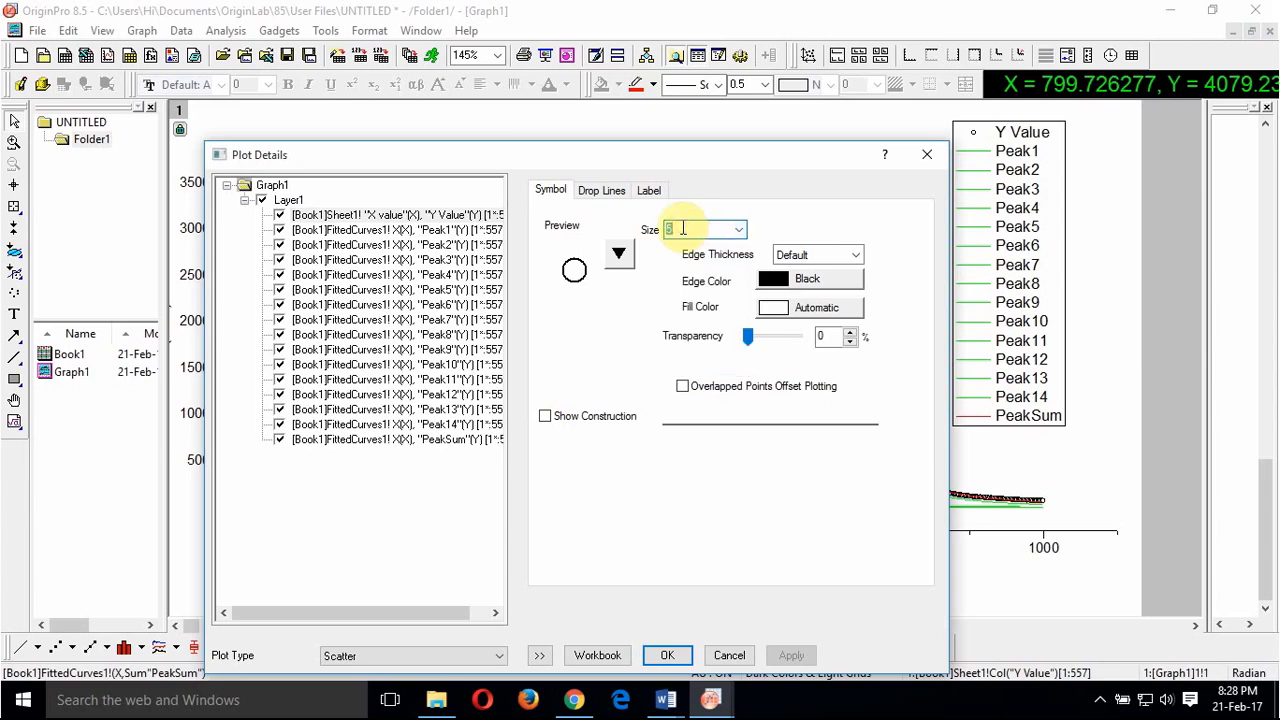
pyautogui.write('7')
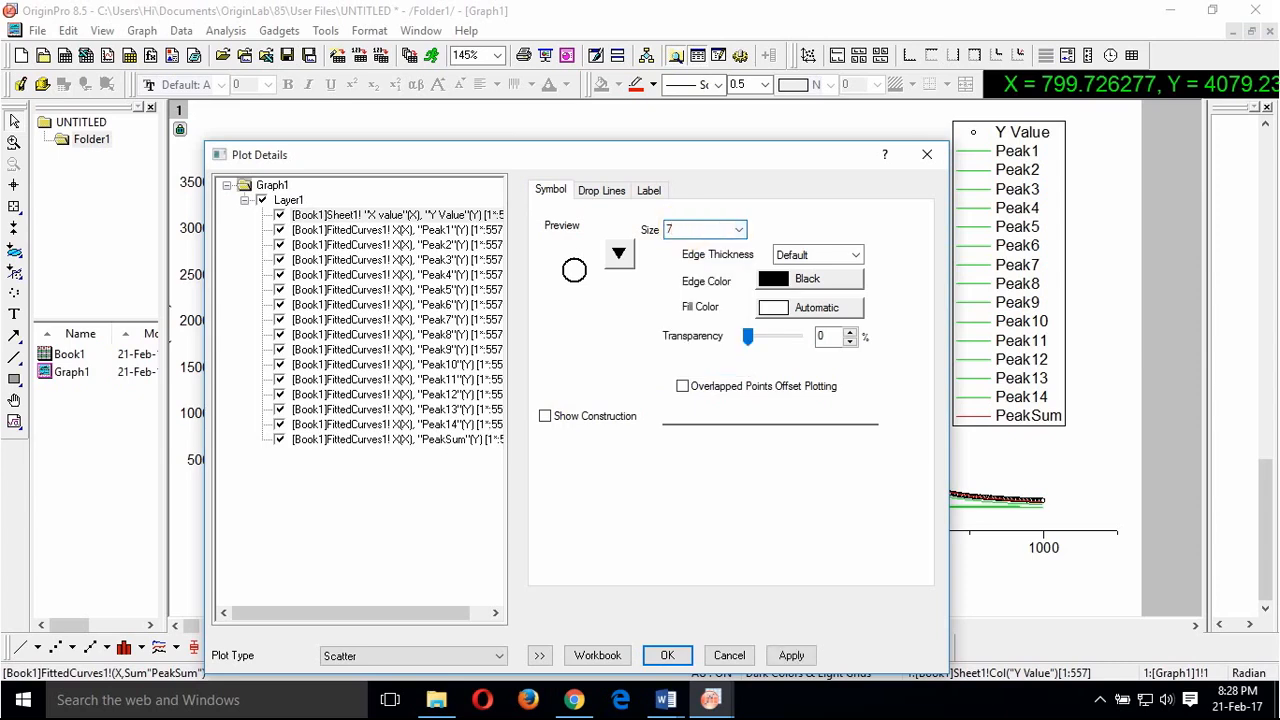
pyautogui.click(667, 655)
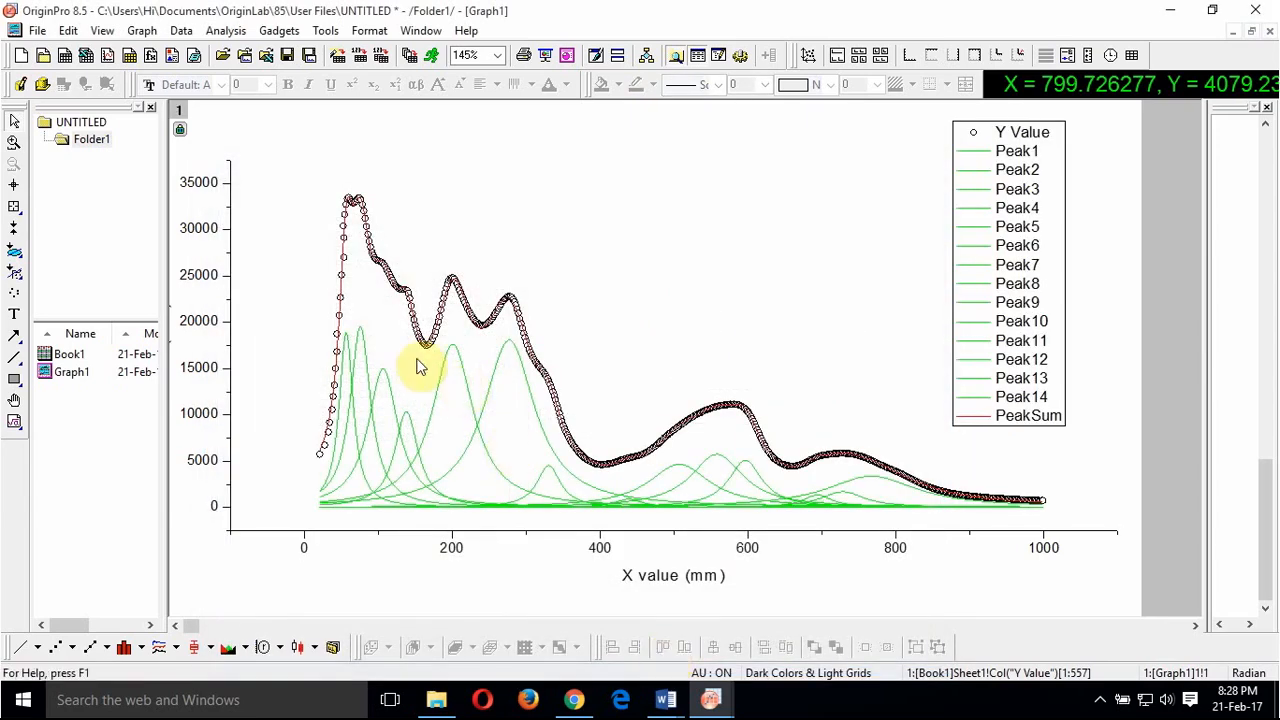
# Step: Open Plot Details from a fitted peak curve and review the Y Value data's drop line, label and symbol settings
pyautogui.click(340, 333)
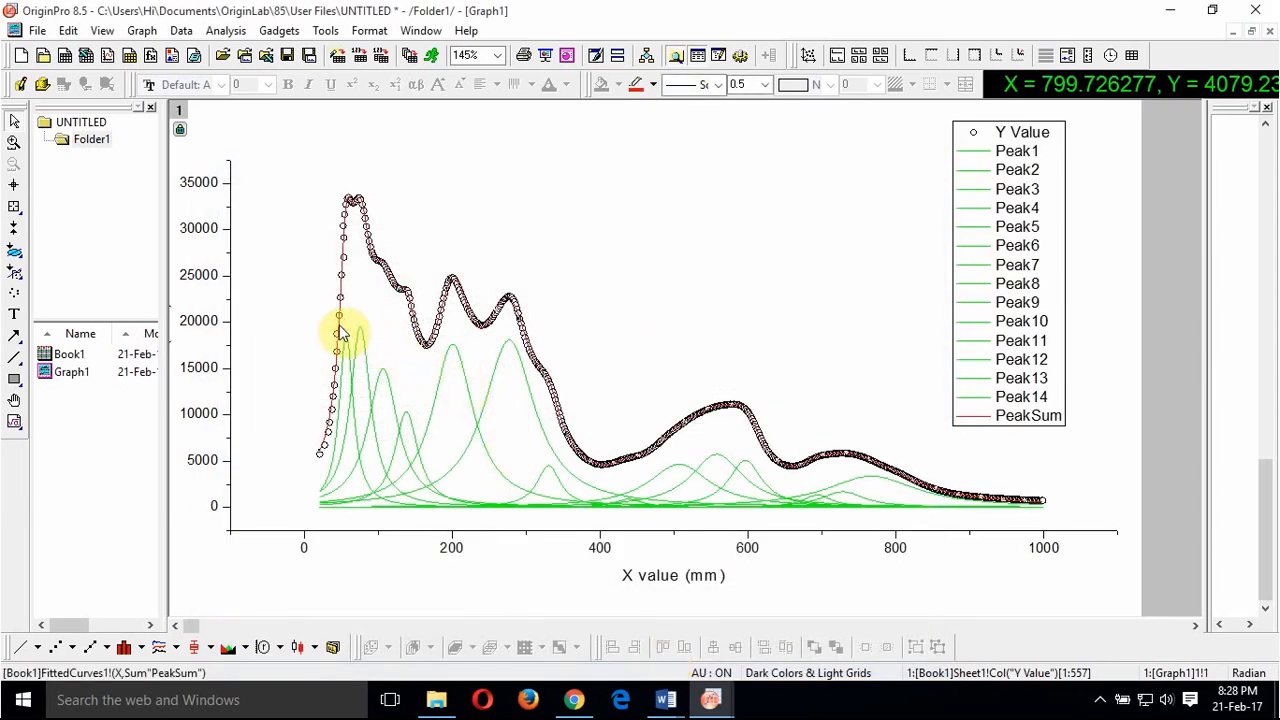
pyautogui.click(360, 358)
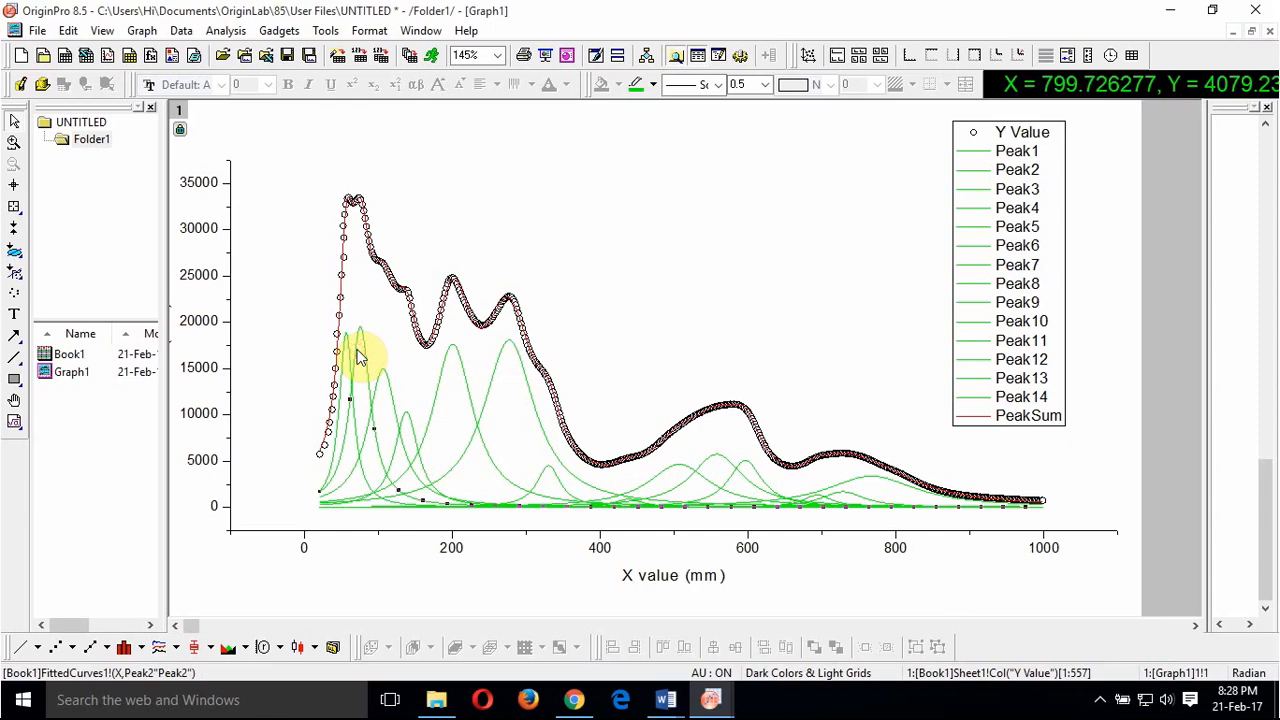
pyautogui.doubleClick(360, 358)
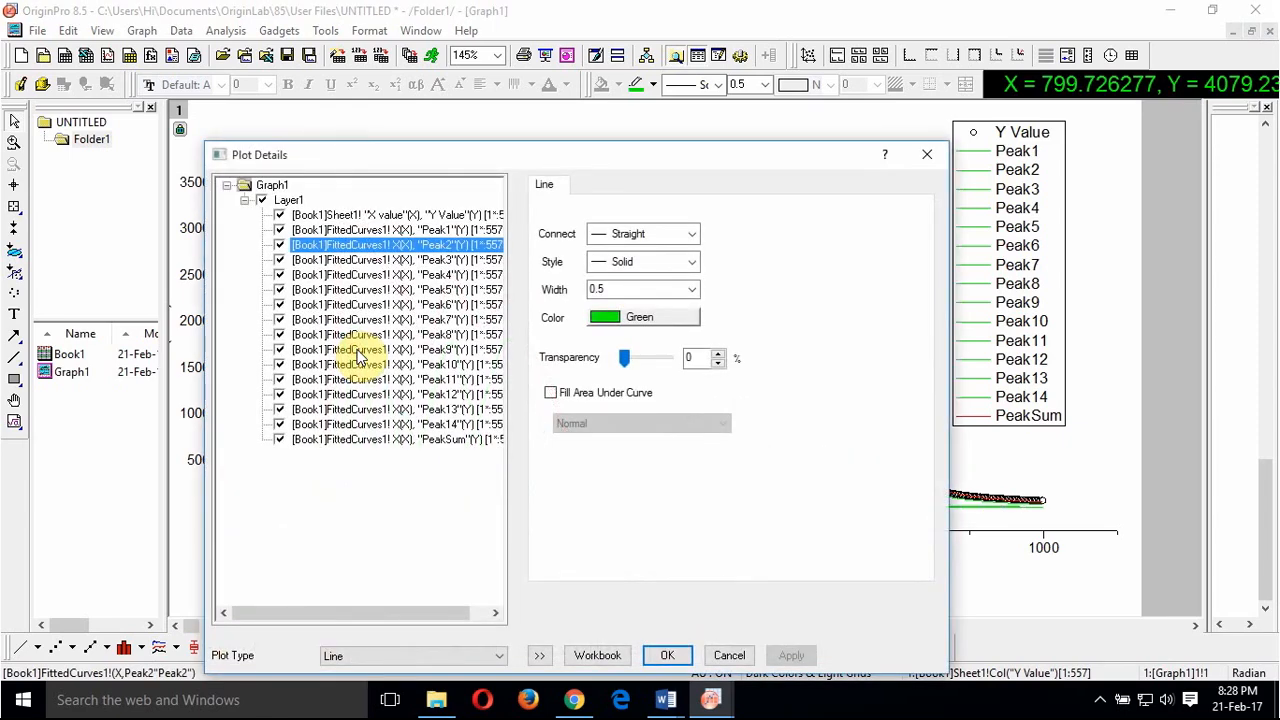
pyautogui.click(477, 230)
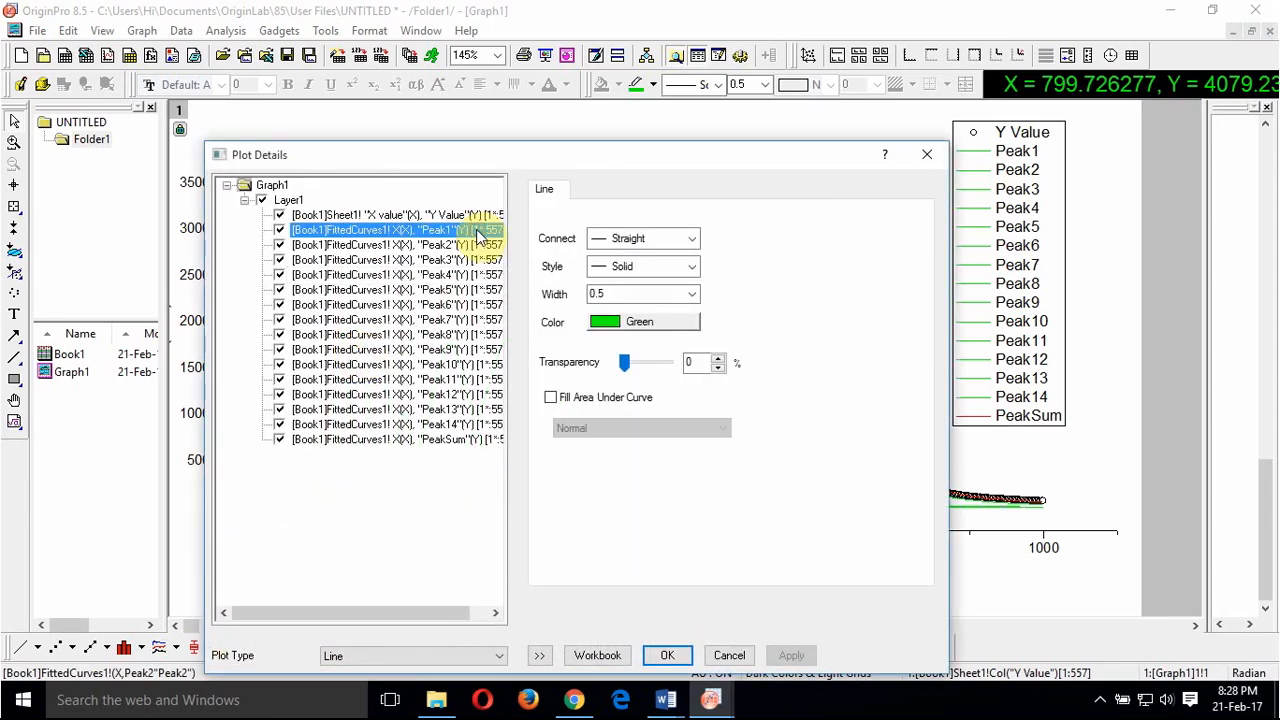
pyautogui.click(476, 217)
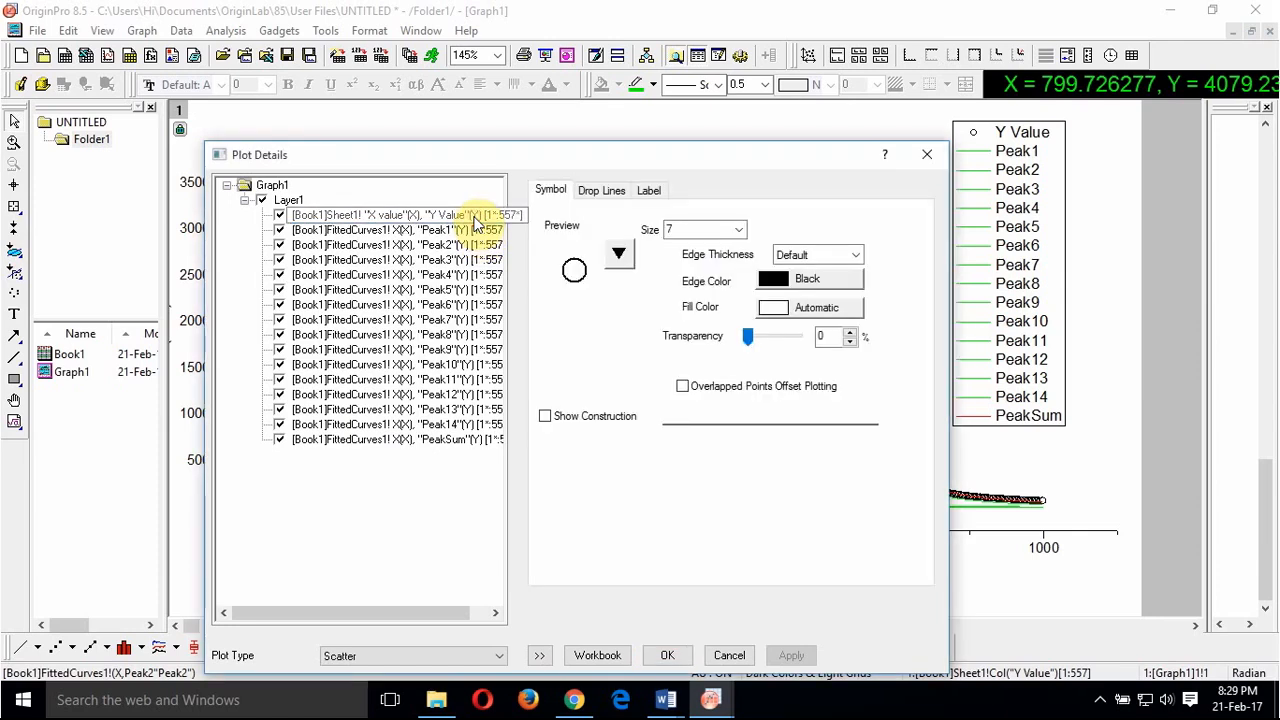
pyautogui.click(600, 194)
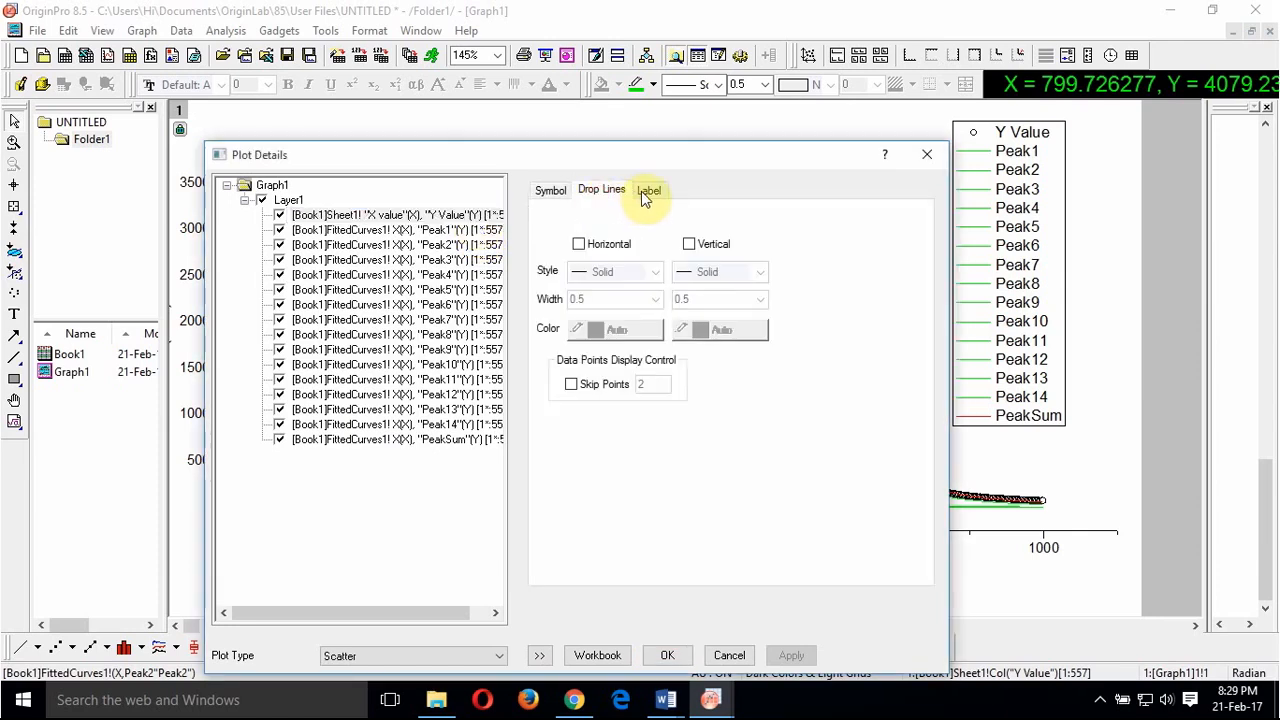
pyautogui.click(645, 192)
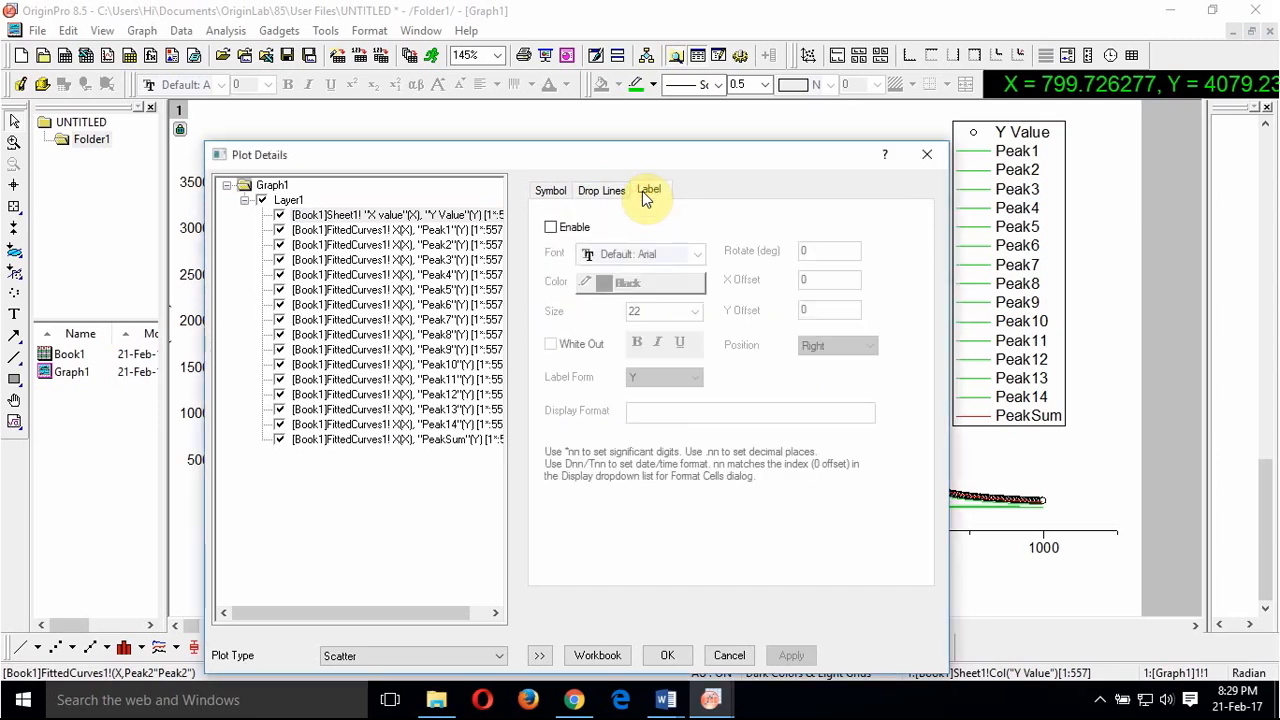
pyautogui.click(551, 191)
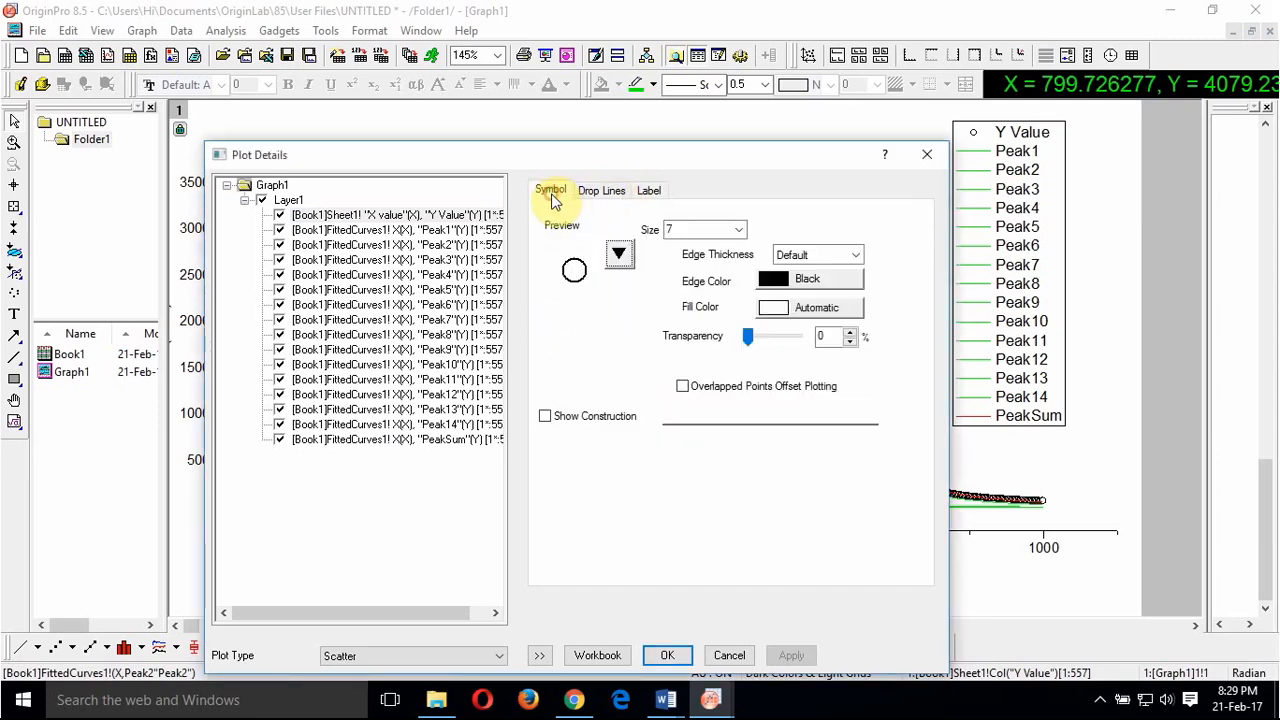
# Step: Format the Peak1 curve with a line width of 1 and the individual colour Green
pyautogui.click(465, 232)
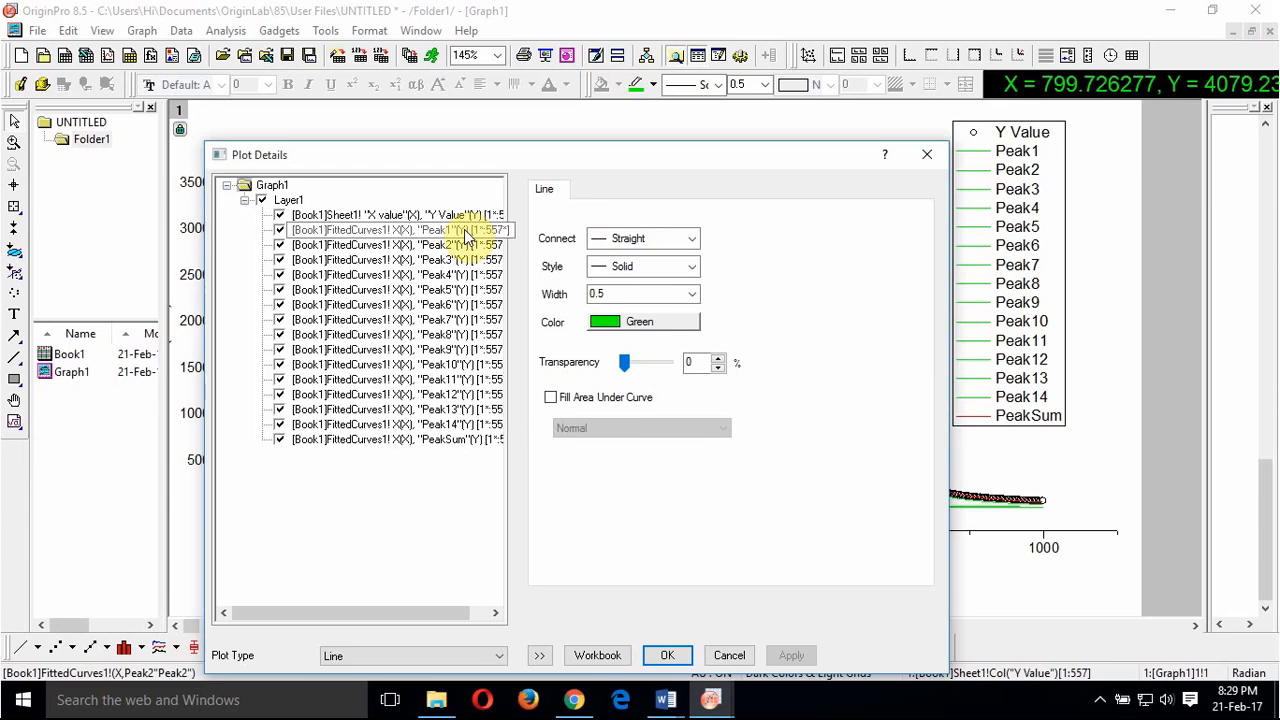
pyautogui.click(464, 232)
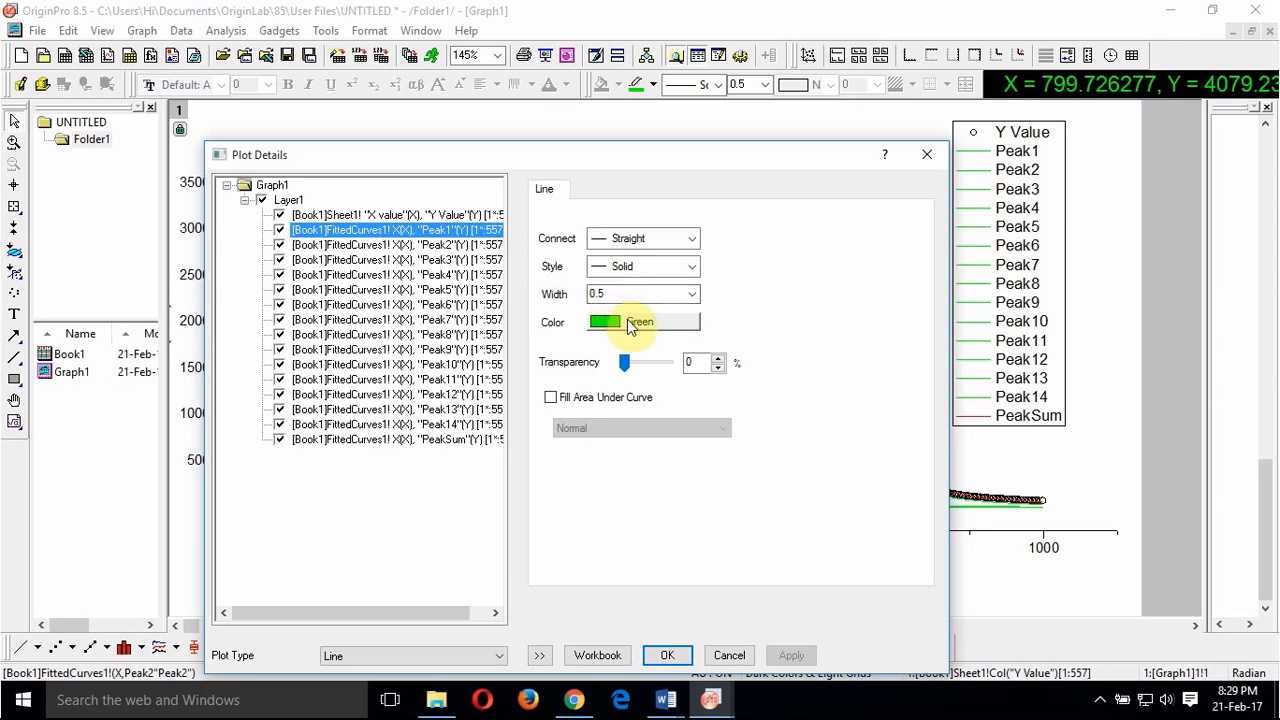
pyautogui.click(693, 294)
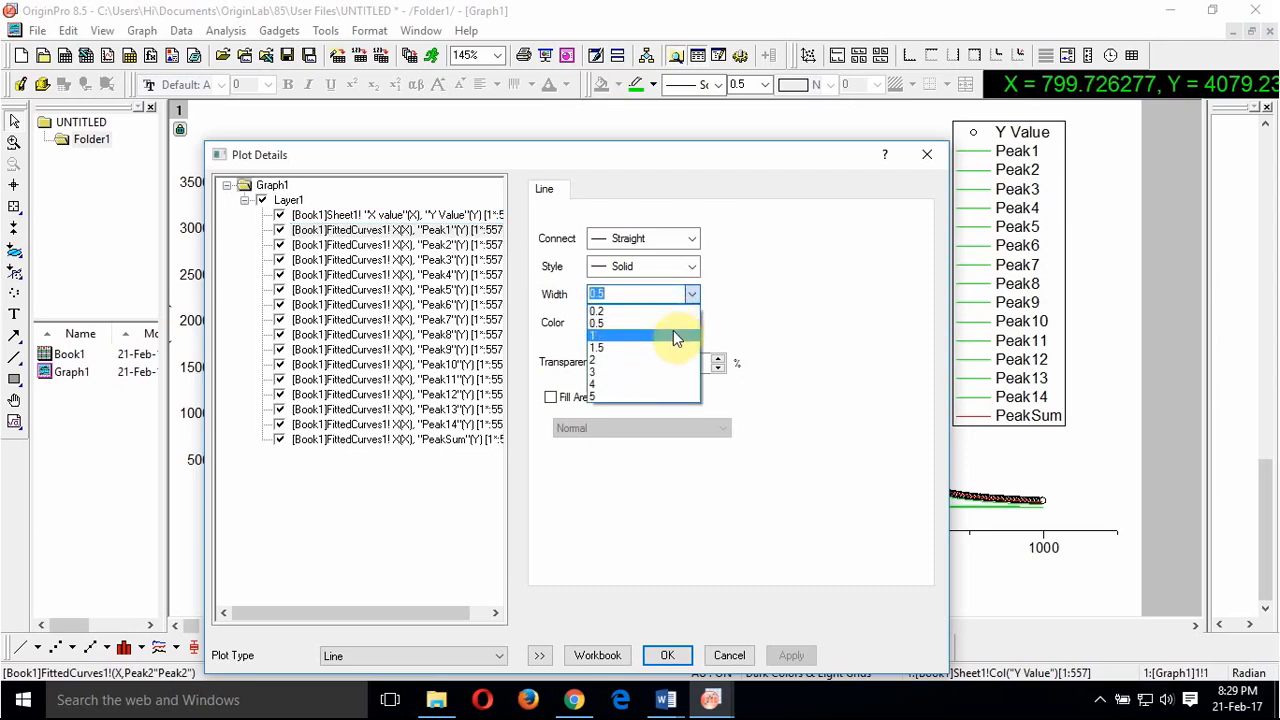
pyautogui.click(673, 335)
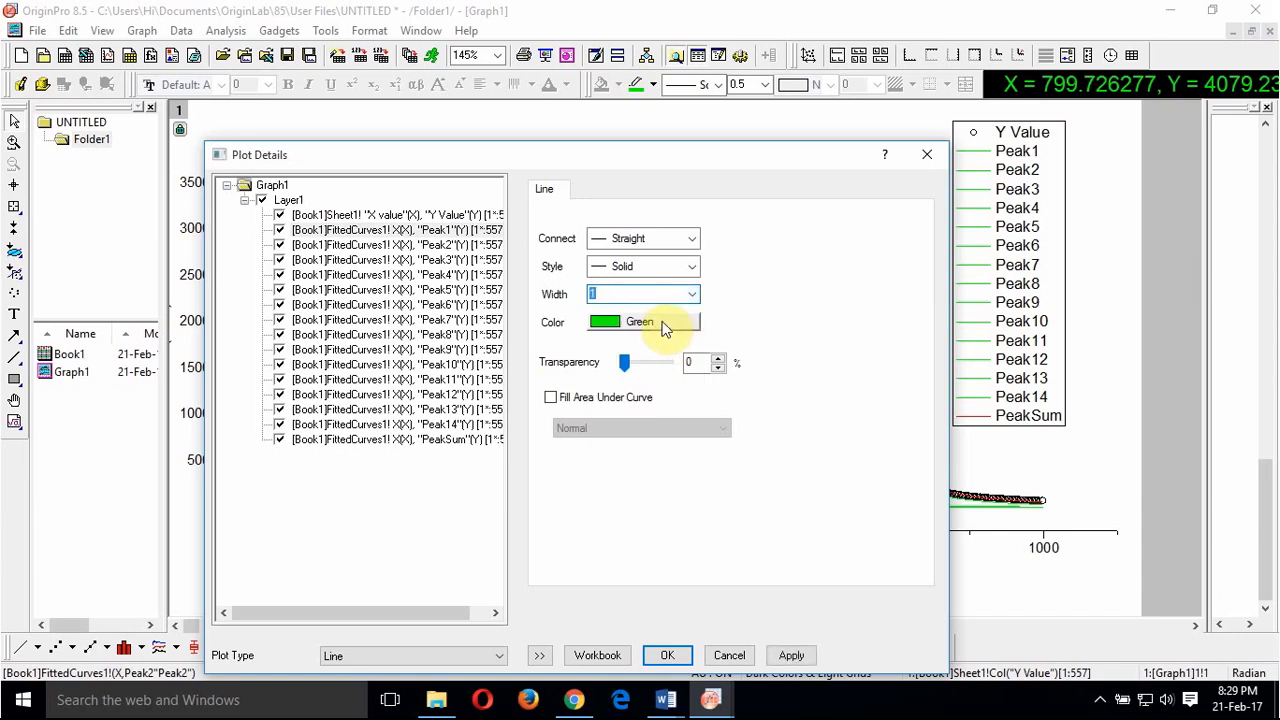
pyautogui.click(664, 322)
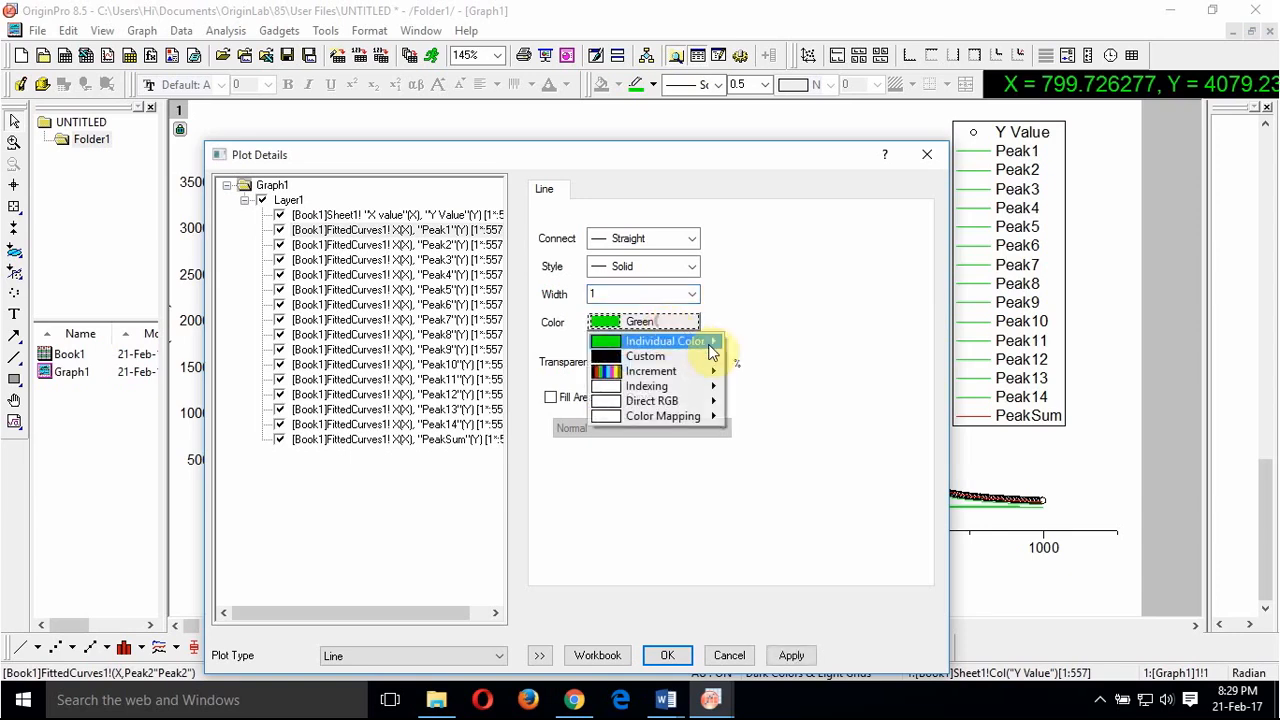
pyautogui.moveTo(711, 348)
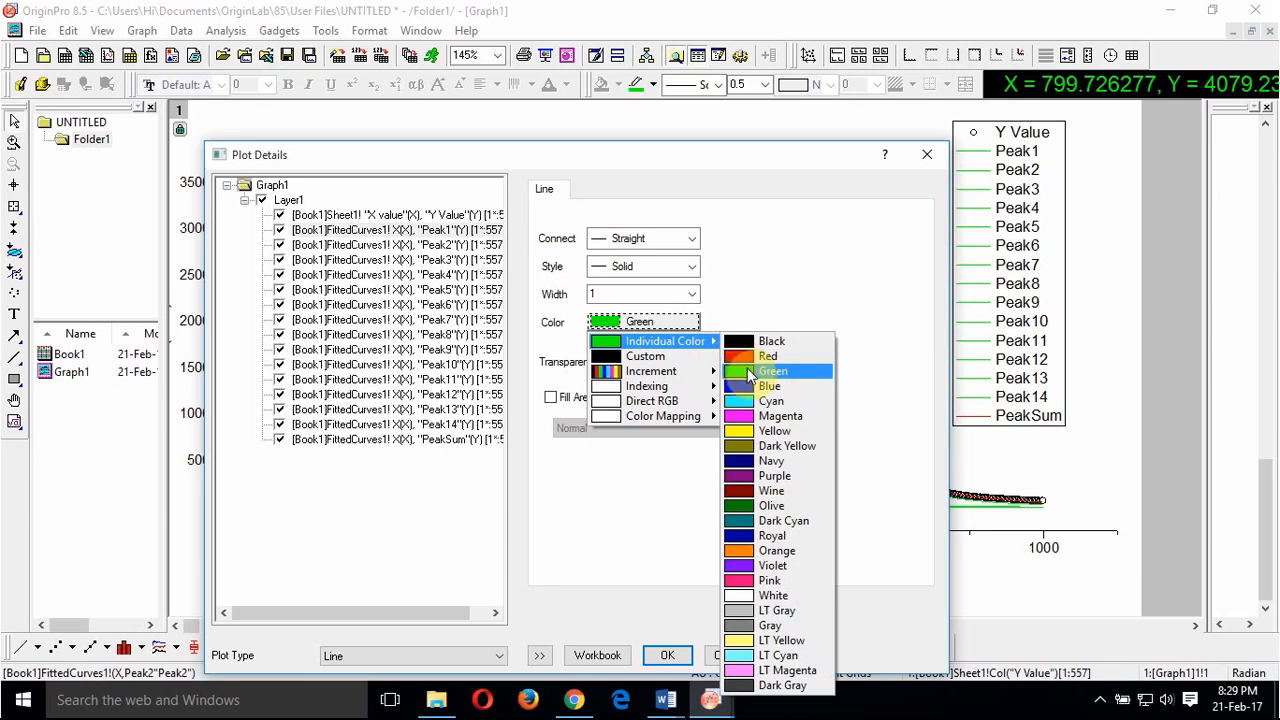
pyautogui.click(748, 372)
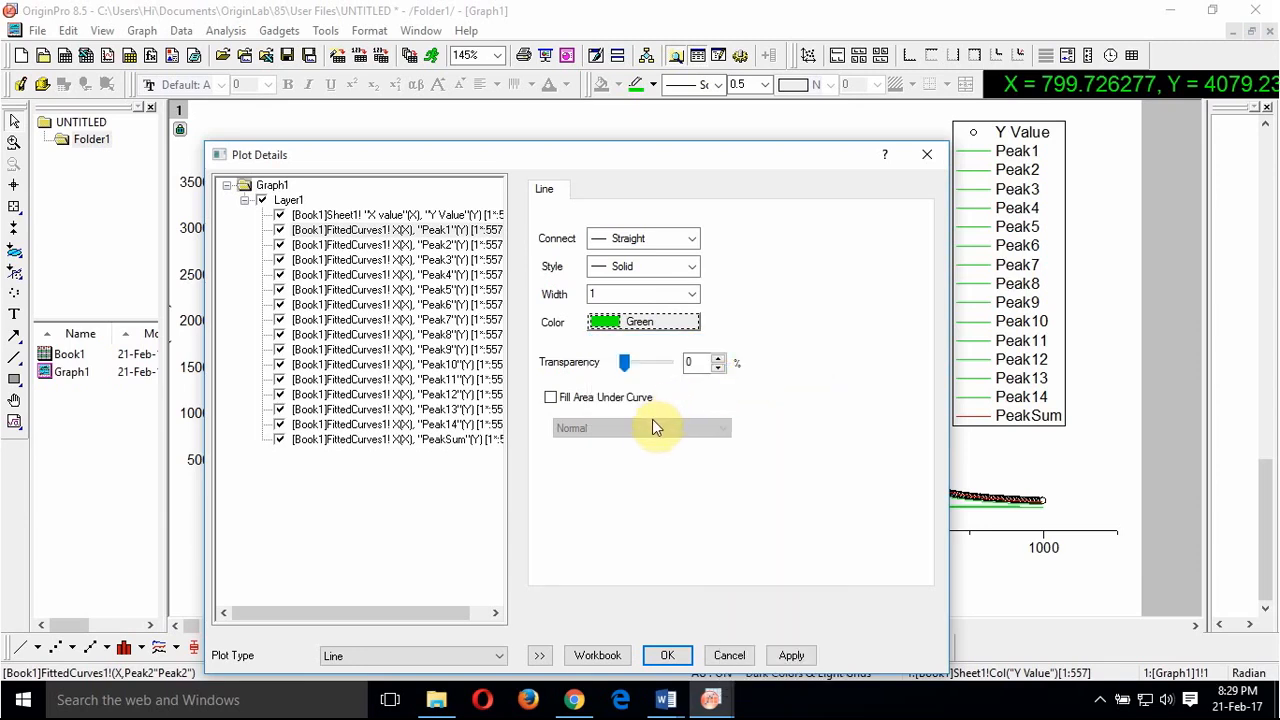
# Step: Format the Peak2 curve with a line width of 1 and the individual colour Blue
pyautogui.click(489, 245)
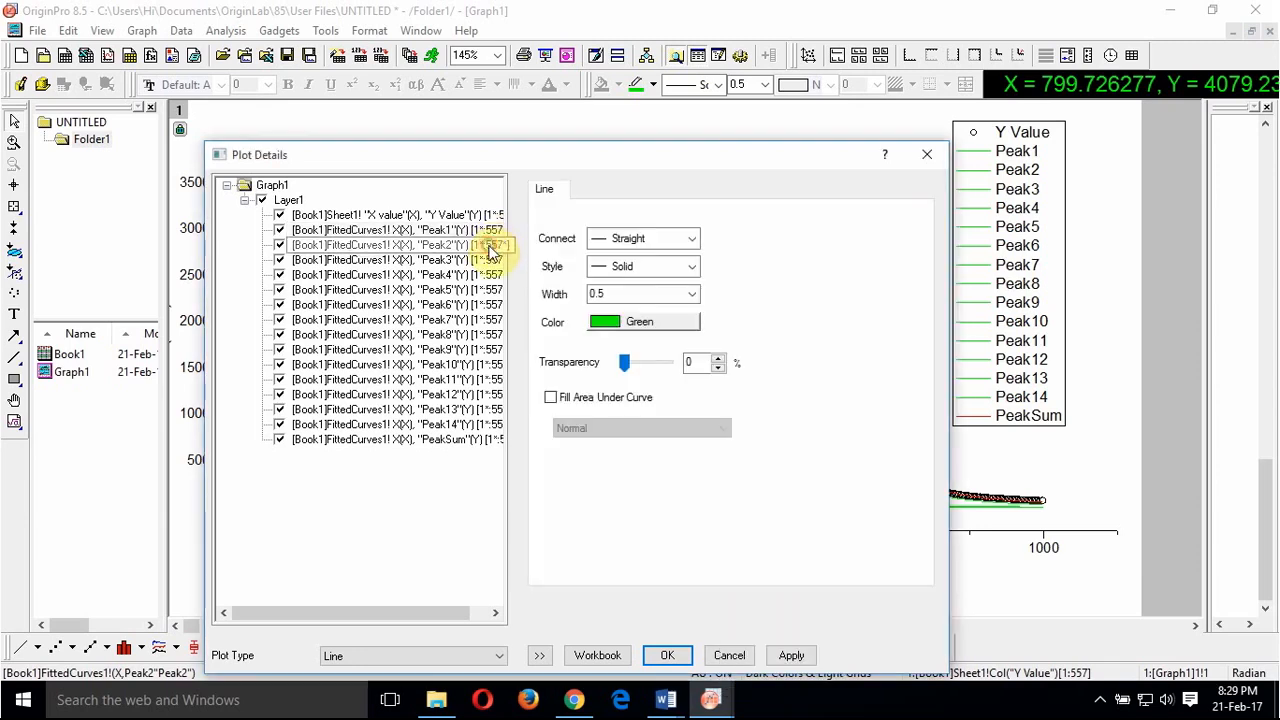
pyautogui.click(691, 294)
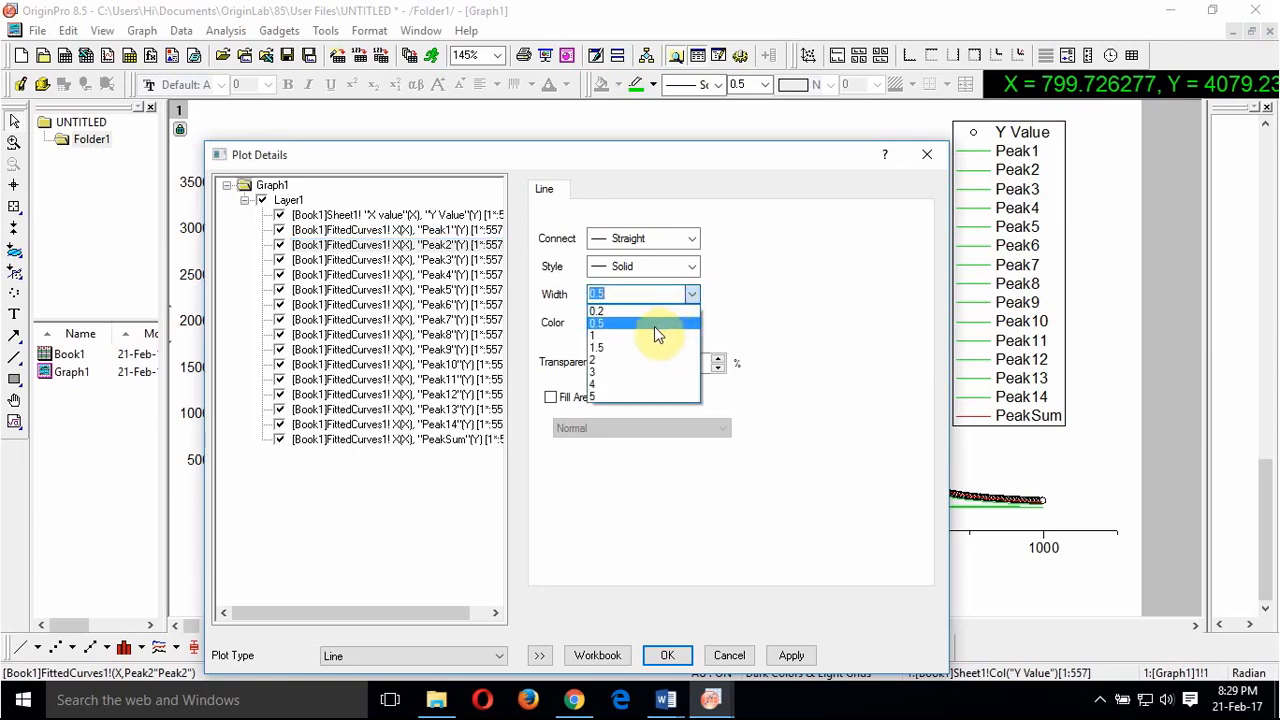
pyautogui.click(653, 334)
pyautogui.click(675, 329)
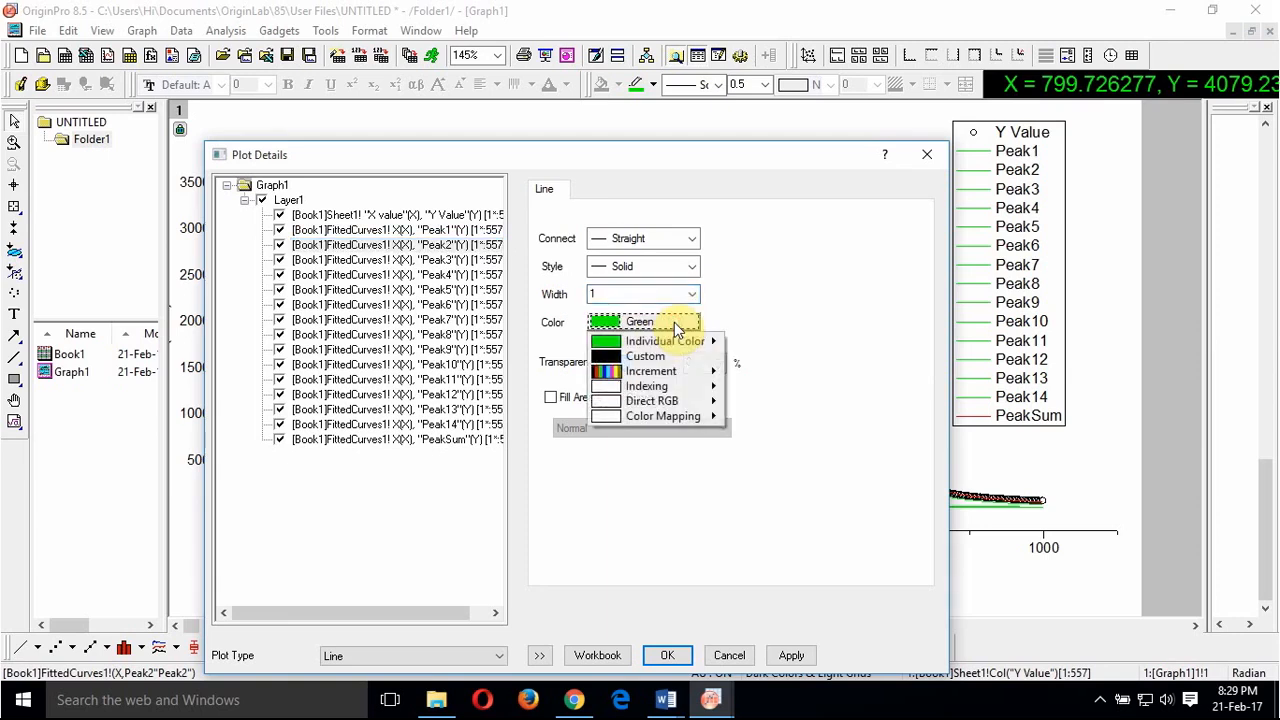
pyautogui.moveTo(706, 340)
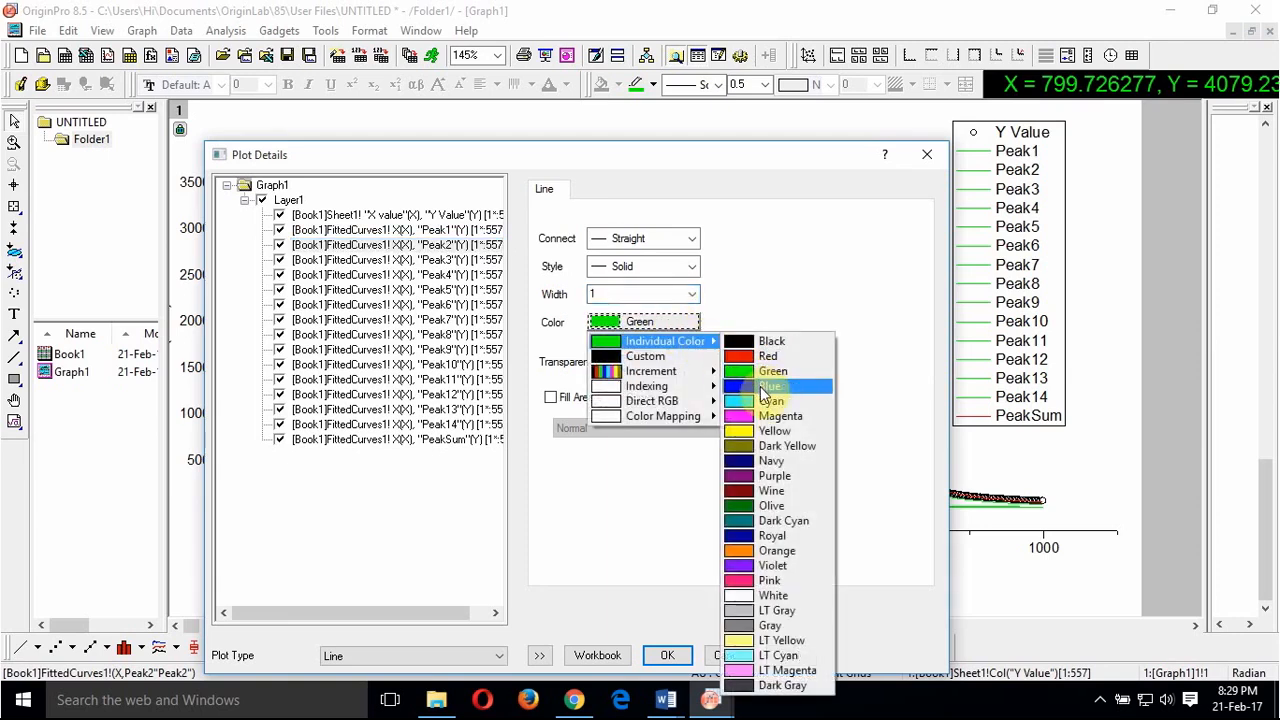
pyautogui.click(760, 387)
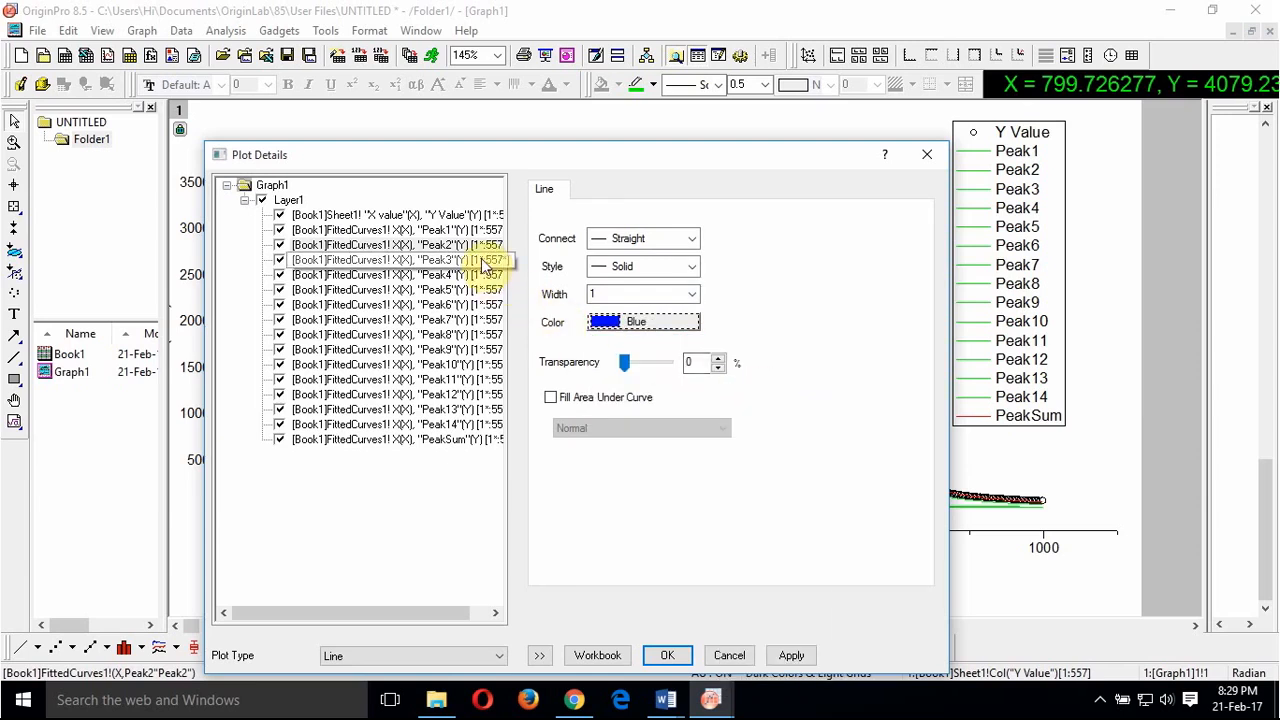
# Step: Format the Peak3 curve with a line width of 1 and the individual colour Cyan
pyautogui.click(483, 261)
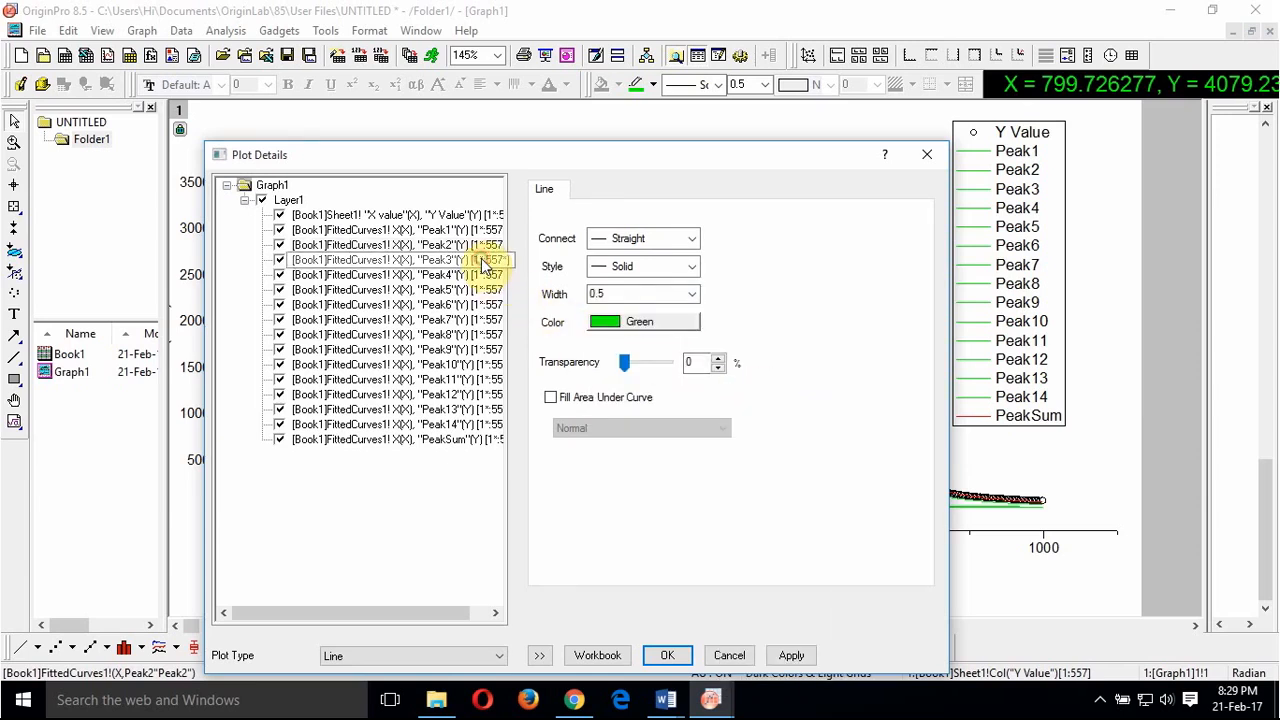
pyautogui.click(690, 294)
pyautogui.click(653, 334)
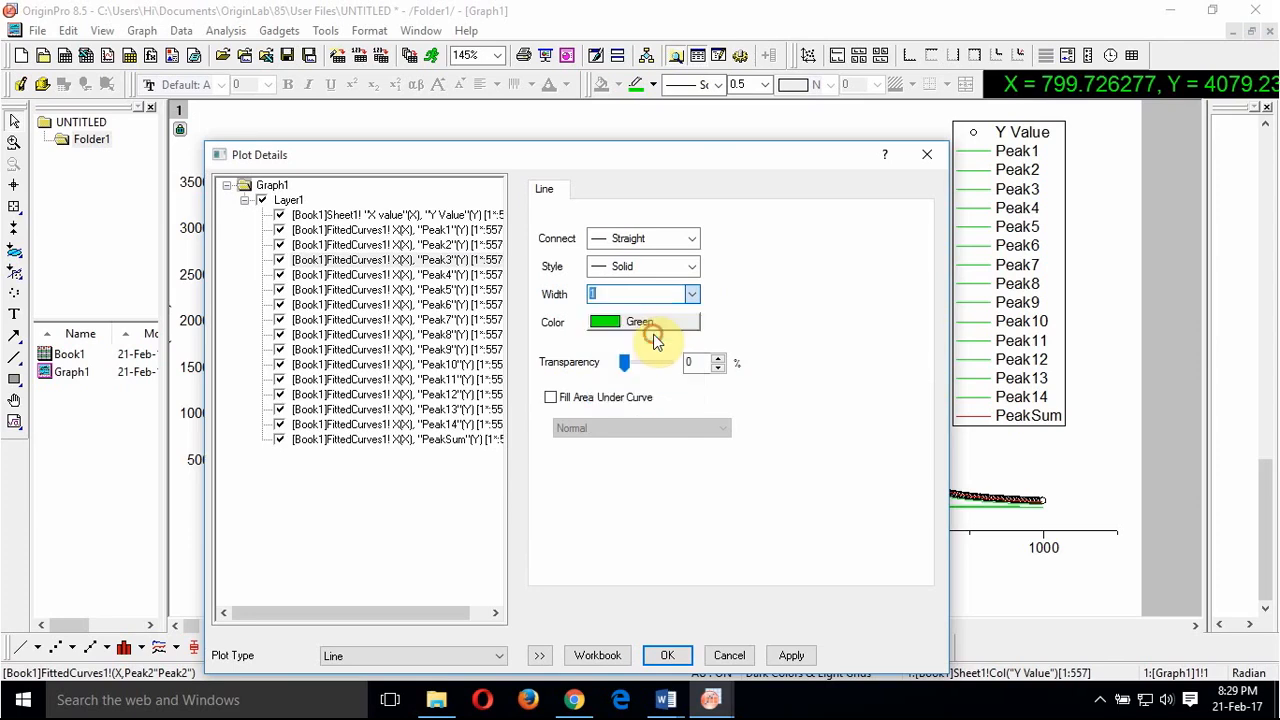
pyautogui.click(668, 325)
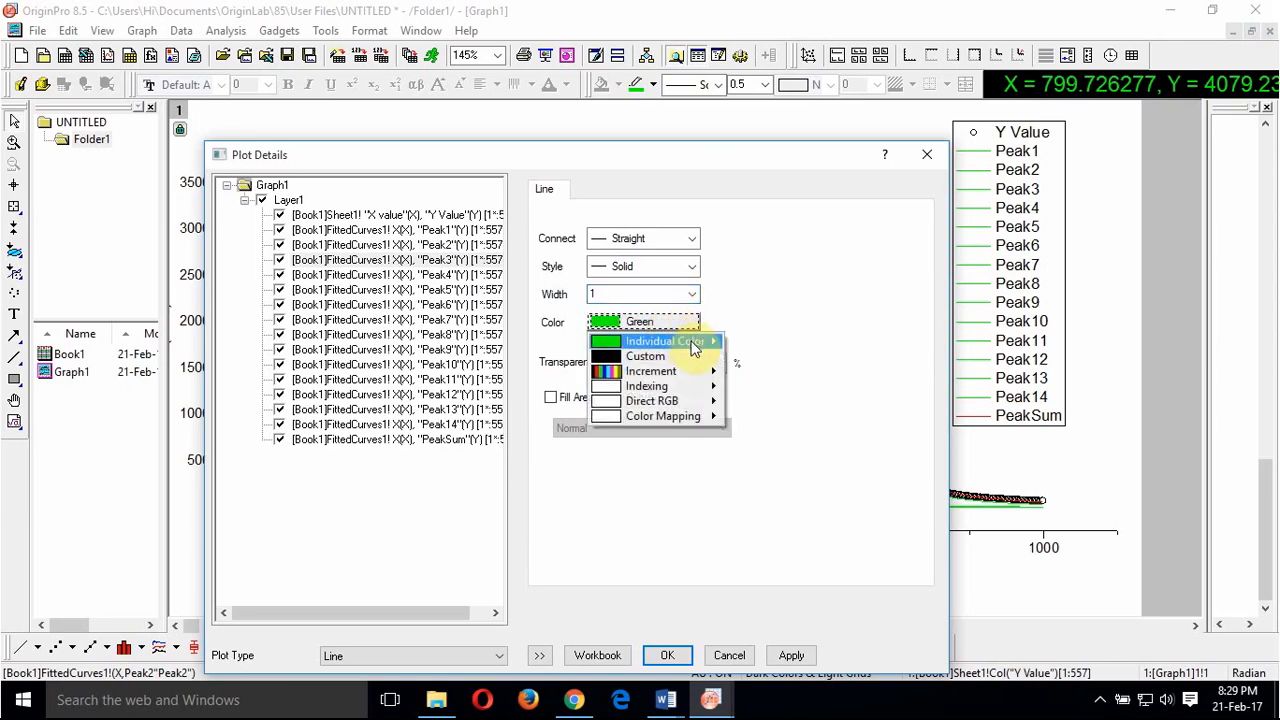
pyautogui.moveTo(675, 341)
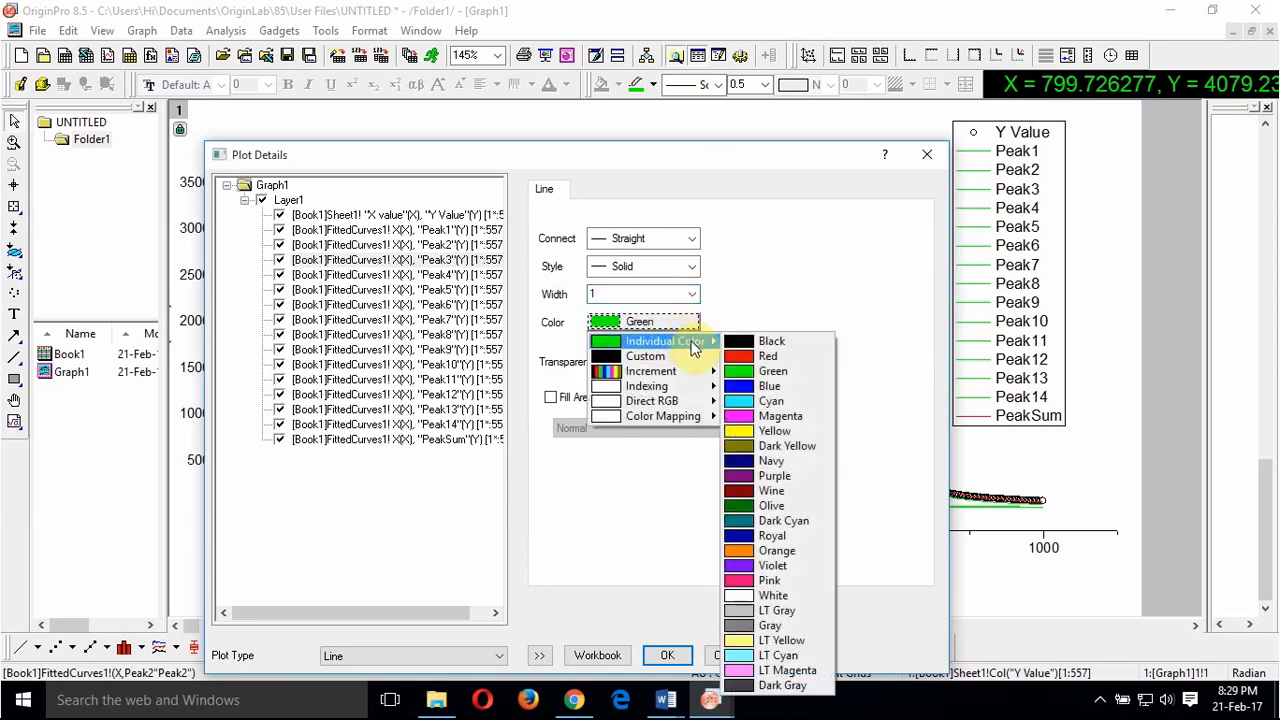
pyautogui.click(770, 401)
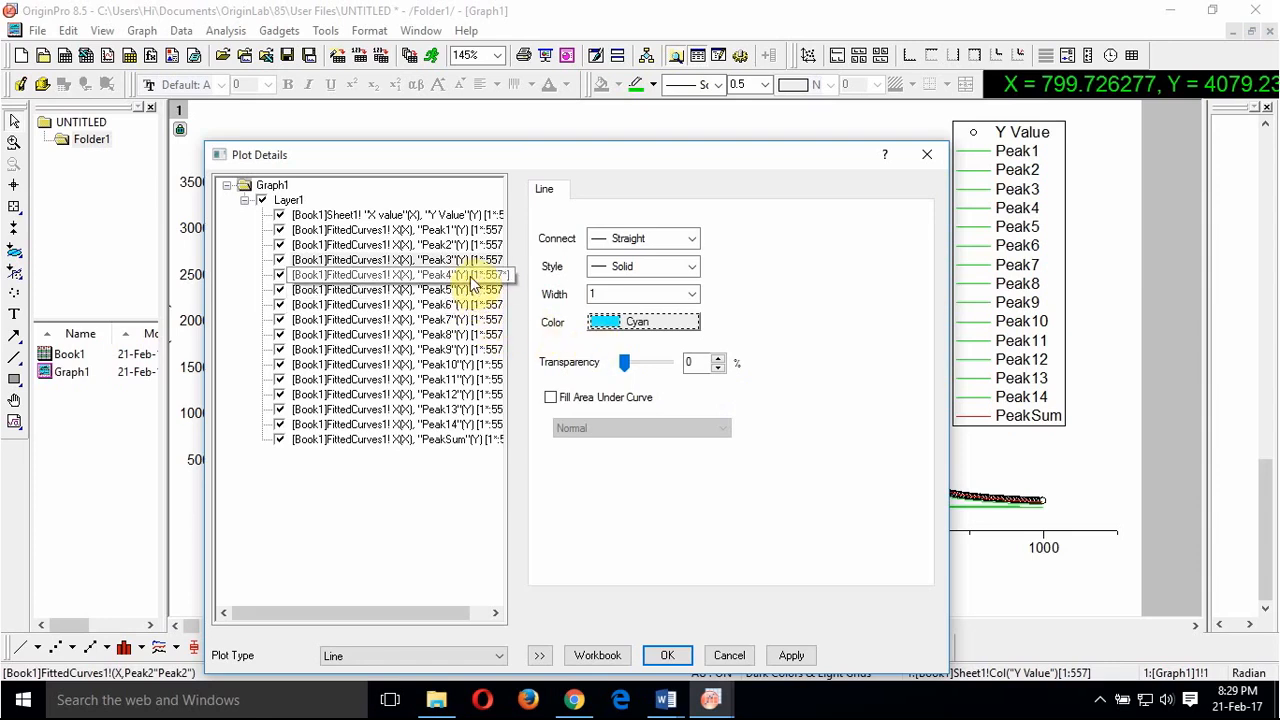
# Step: Format the Peak4 curve with a line width of 1 and the individual colour Magenta
pyautogui.click(470, 276)
pyautogui.click(690, 296)
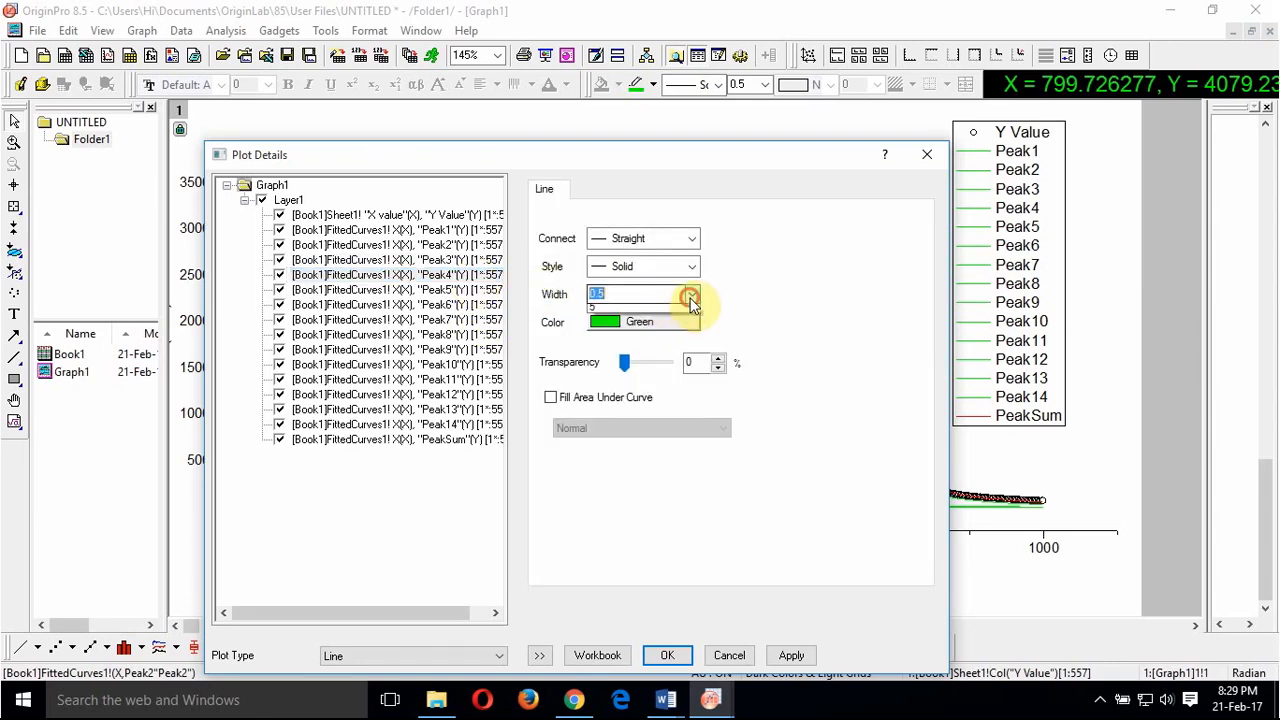
pyautogui.click(651, 338)
pyautogui.click(656, 327)
pyautogui.moveTo(690, 341)
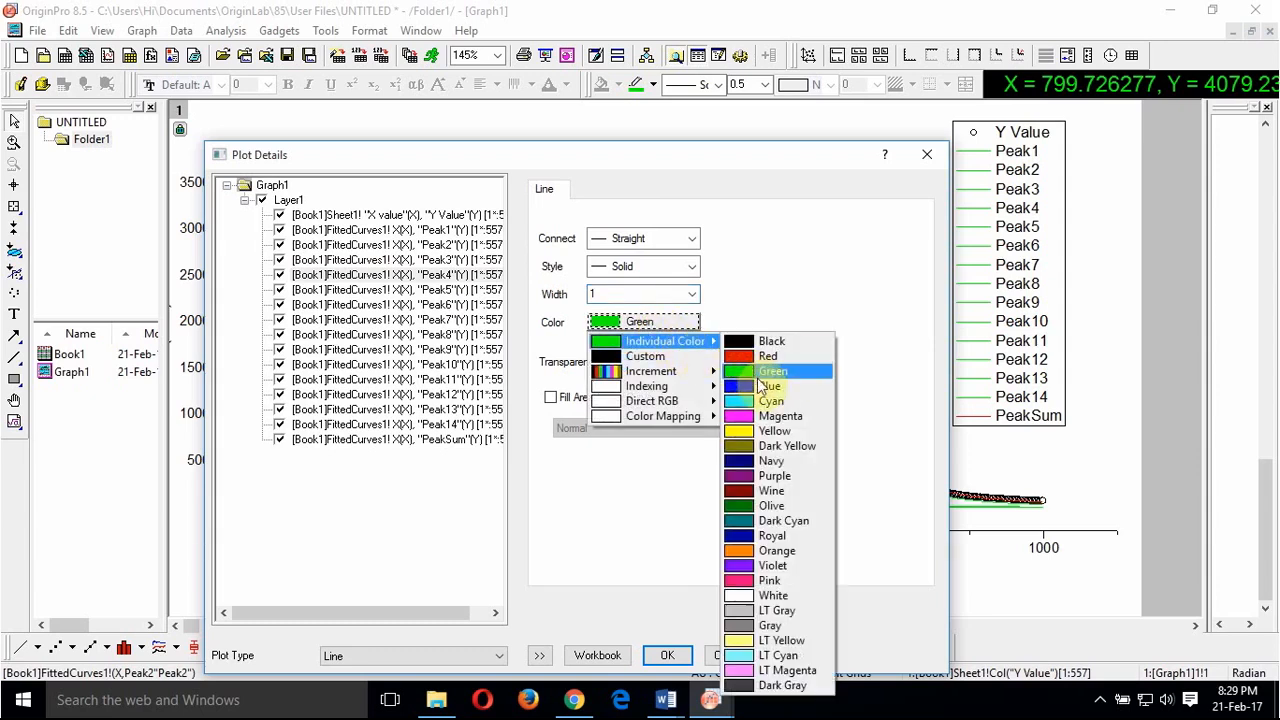
pyautogui.click(765, 415)
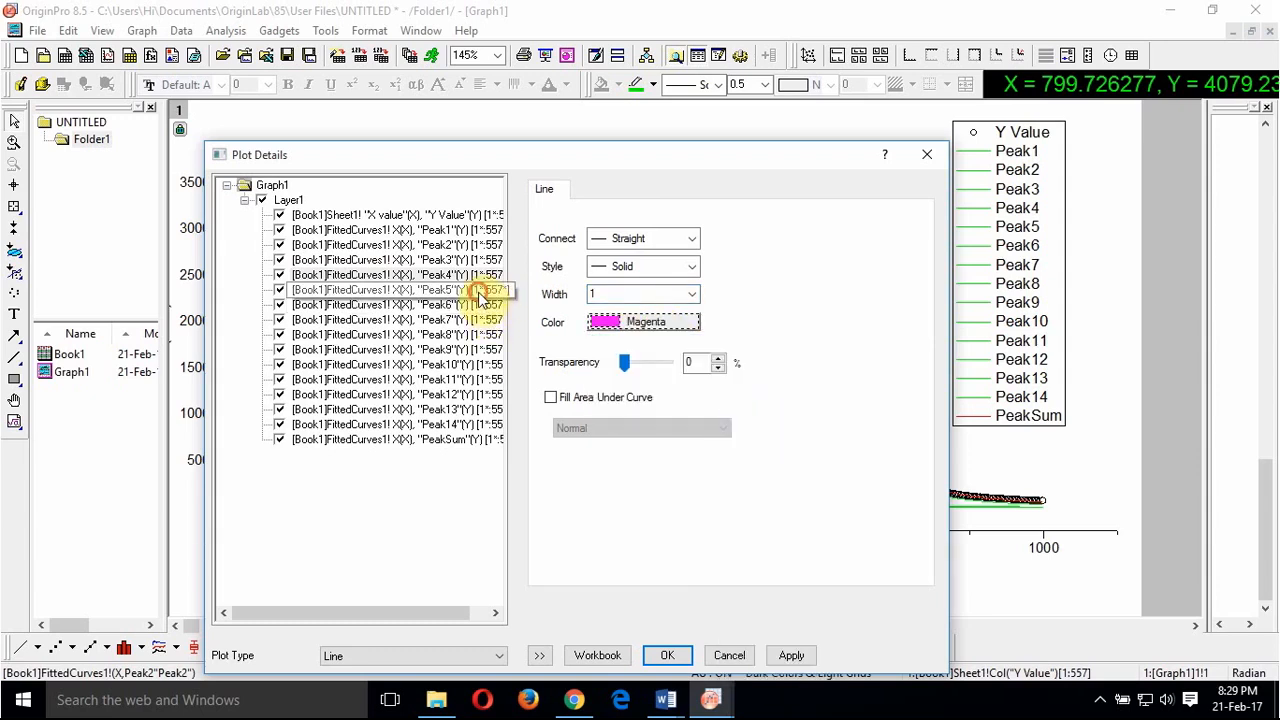
# Step: Format the Peak5 curve with a line width of 1 and the individual colour Yellow
pyautogui.click(479, 291)
pyautogui.click(691, 296)
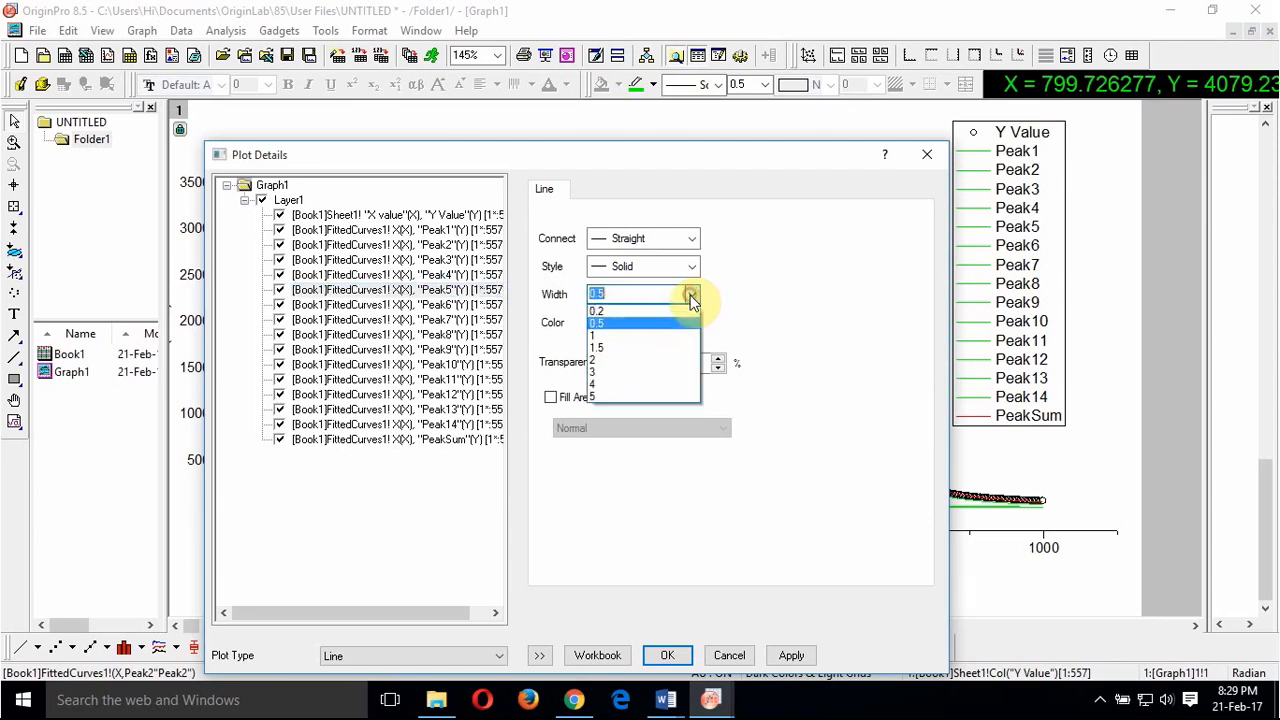
pyautogui.click(658, 334)
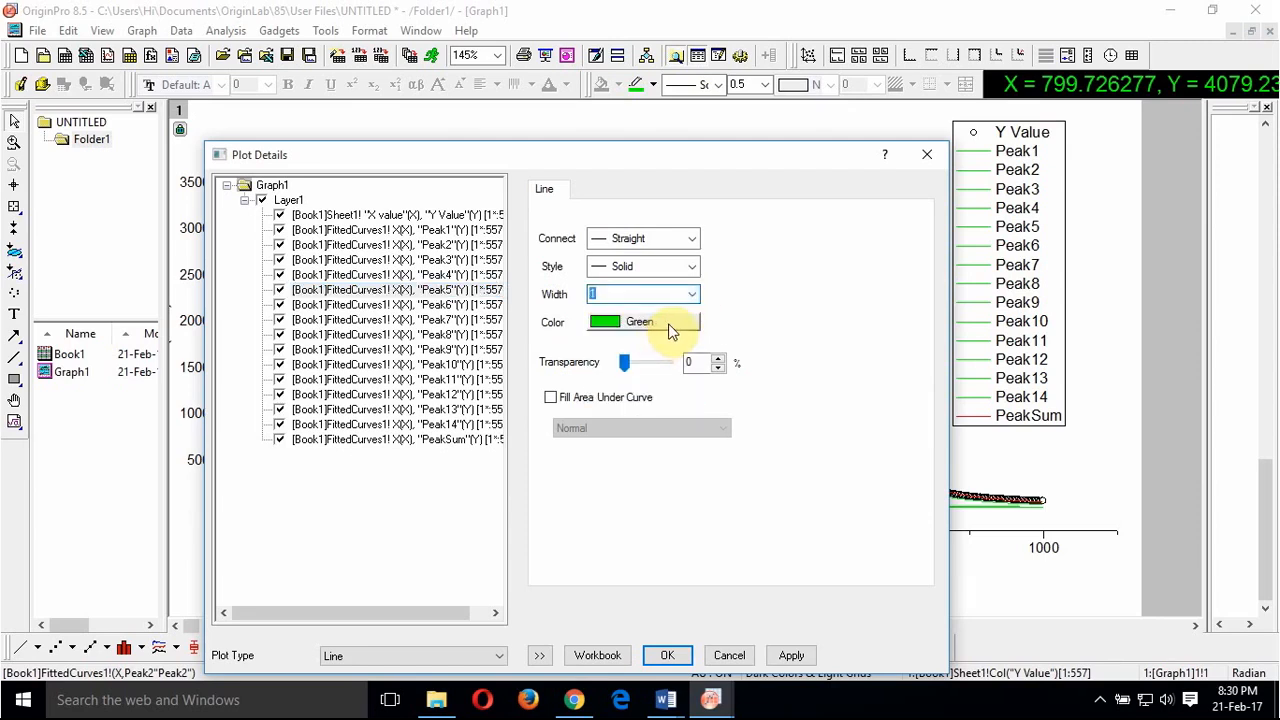
pyautogui.click(668, 328)
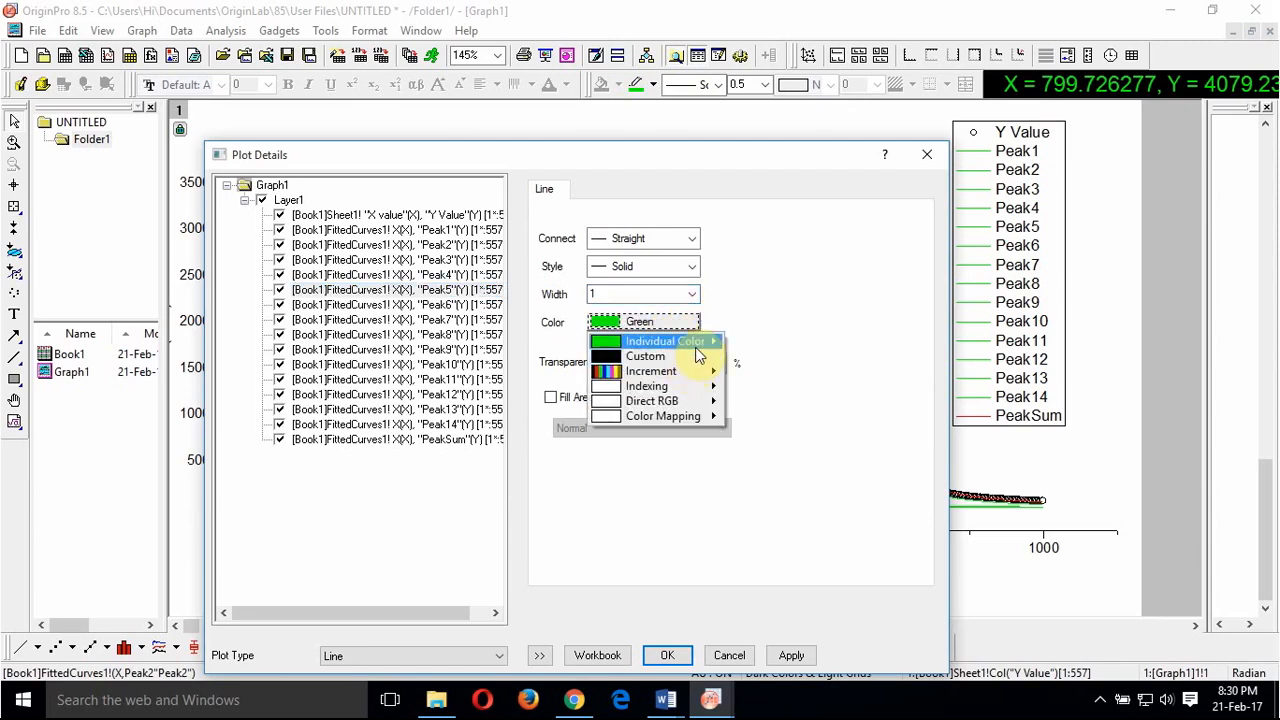
pyautogui.moveTo(695, 345)
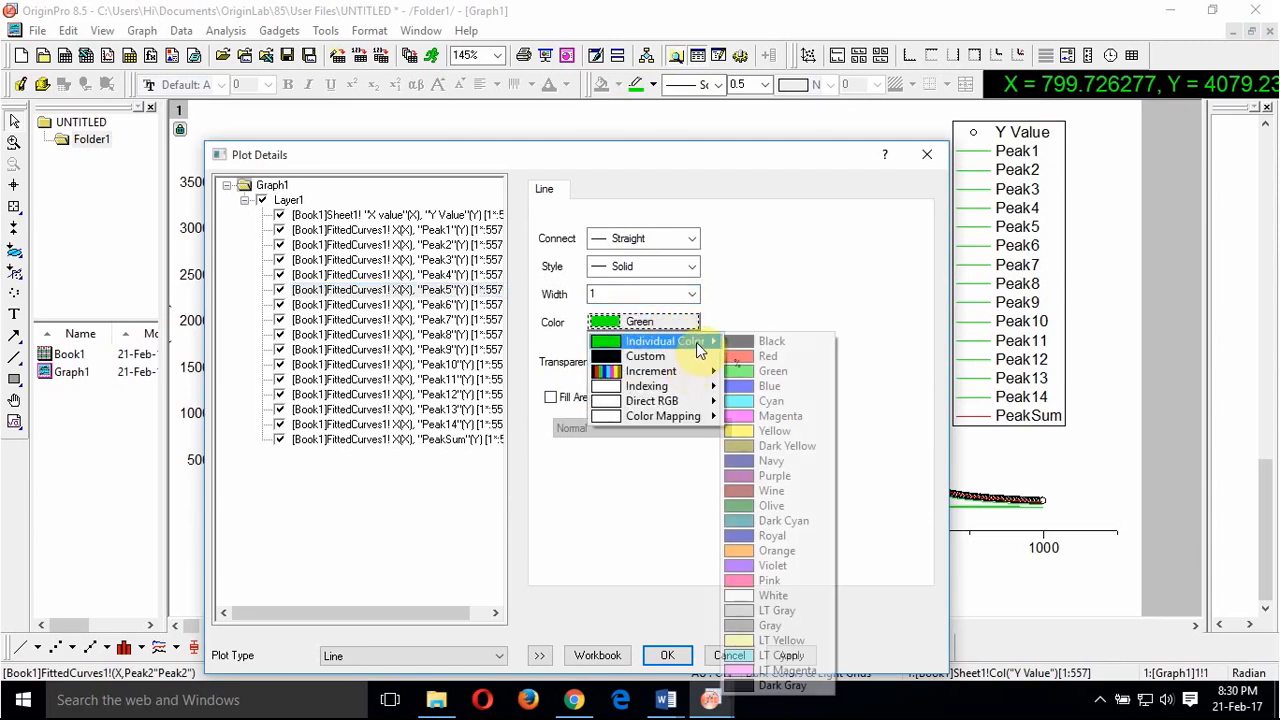
pyautogui.click(776, 432)
# Step: Format the Peak6 curve with a line width of 1 and the individual colour Dark Yellow
pyautogui.click(495, 304)
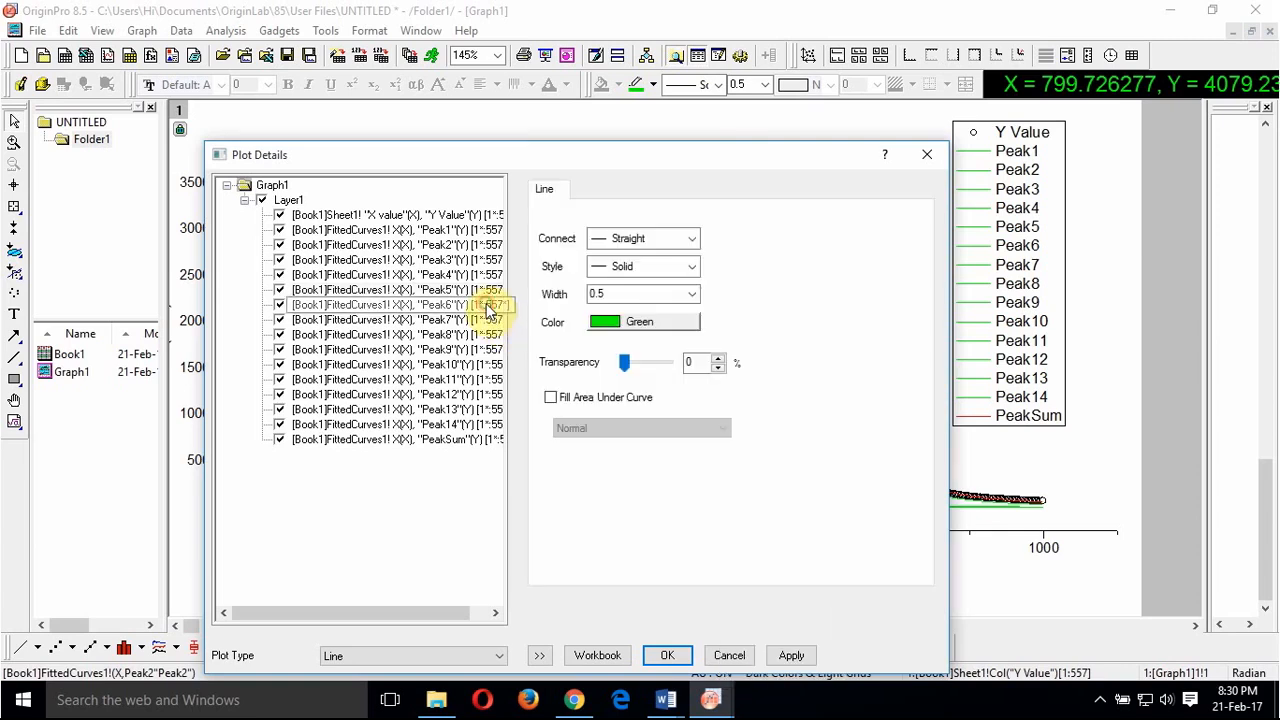
pyautogui.click(692, 293)
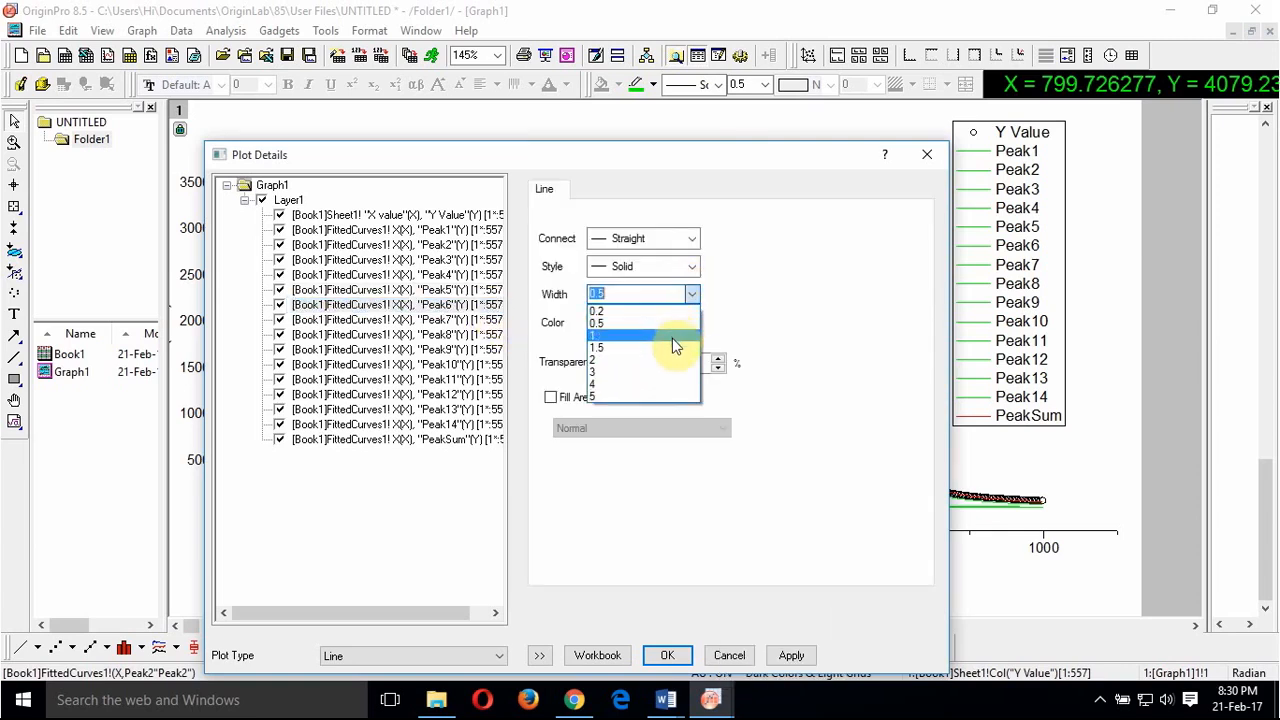
pyautogui.click(672, 338)
pyautogui.click(688, 322)
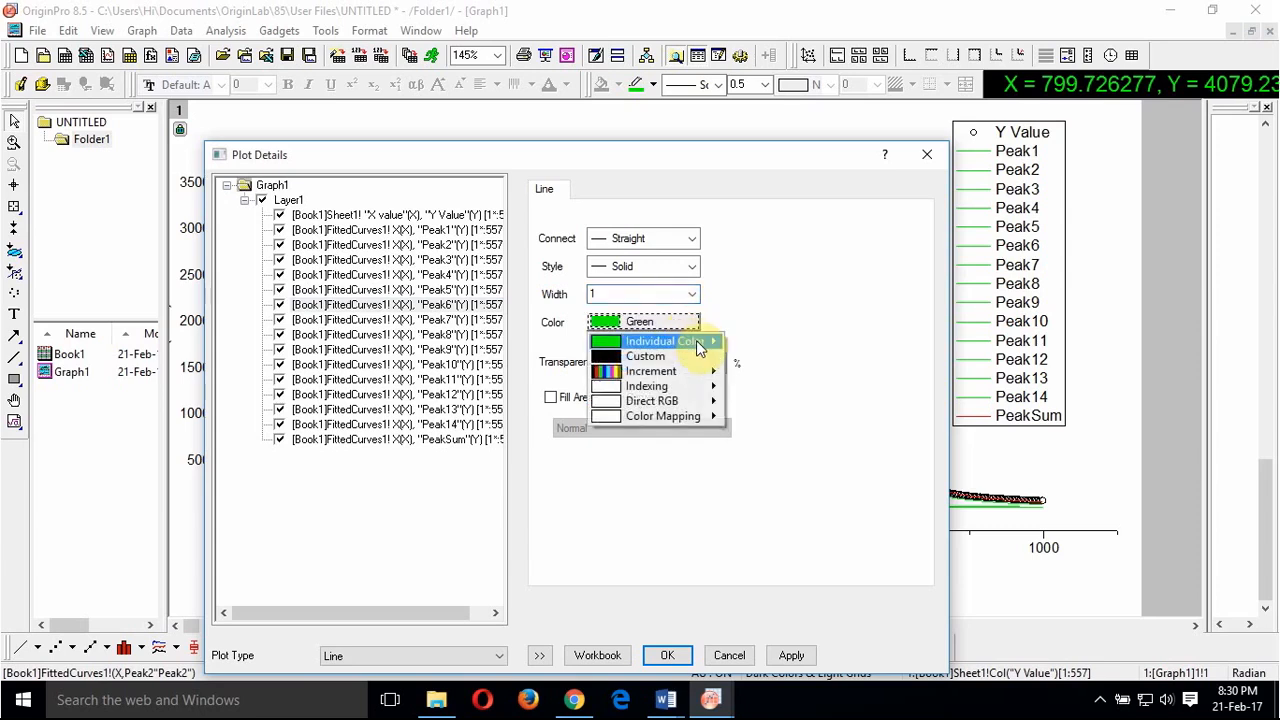
pyautogui.moveTo(702, 342)
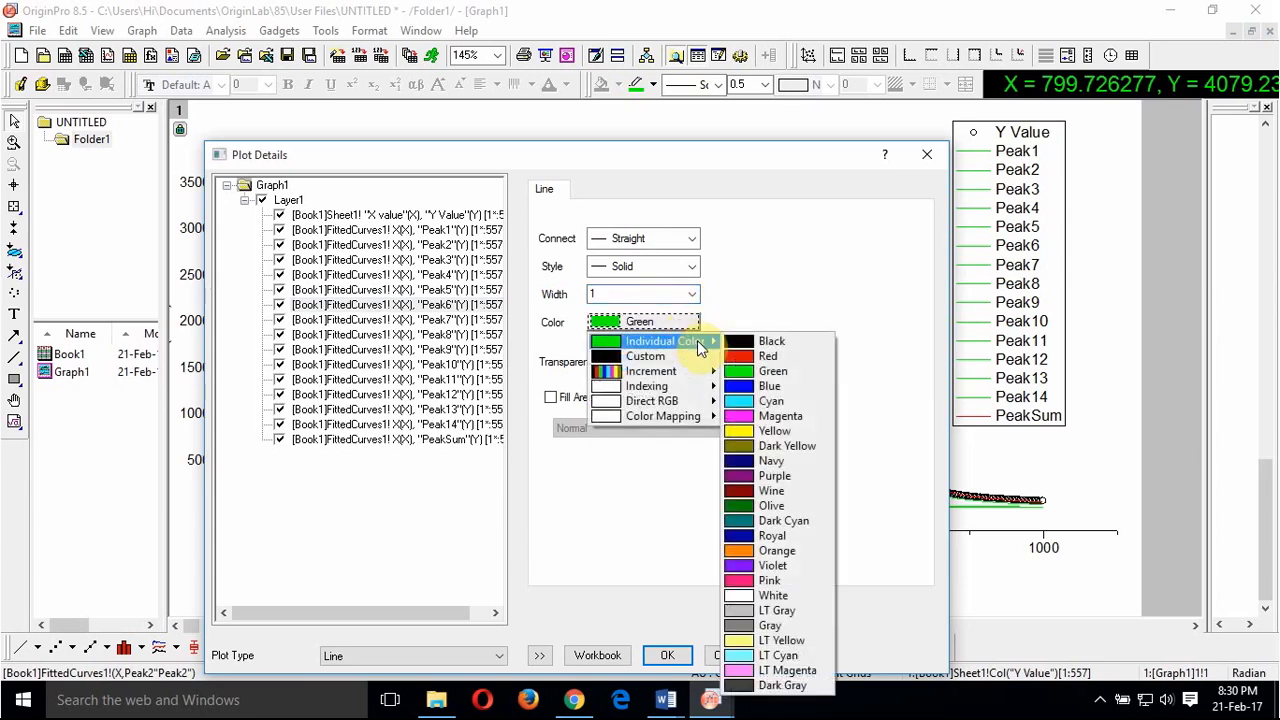
pyautogui.click(768, 446)
# Step: Format the Peak7 curve with a line width of 1 and the individual colour Navy
pyautogui.click(471, 319)
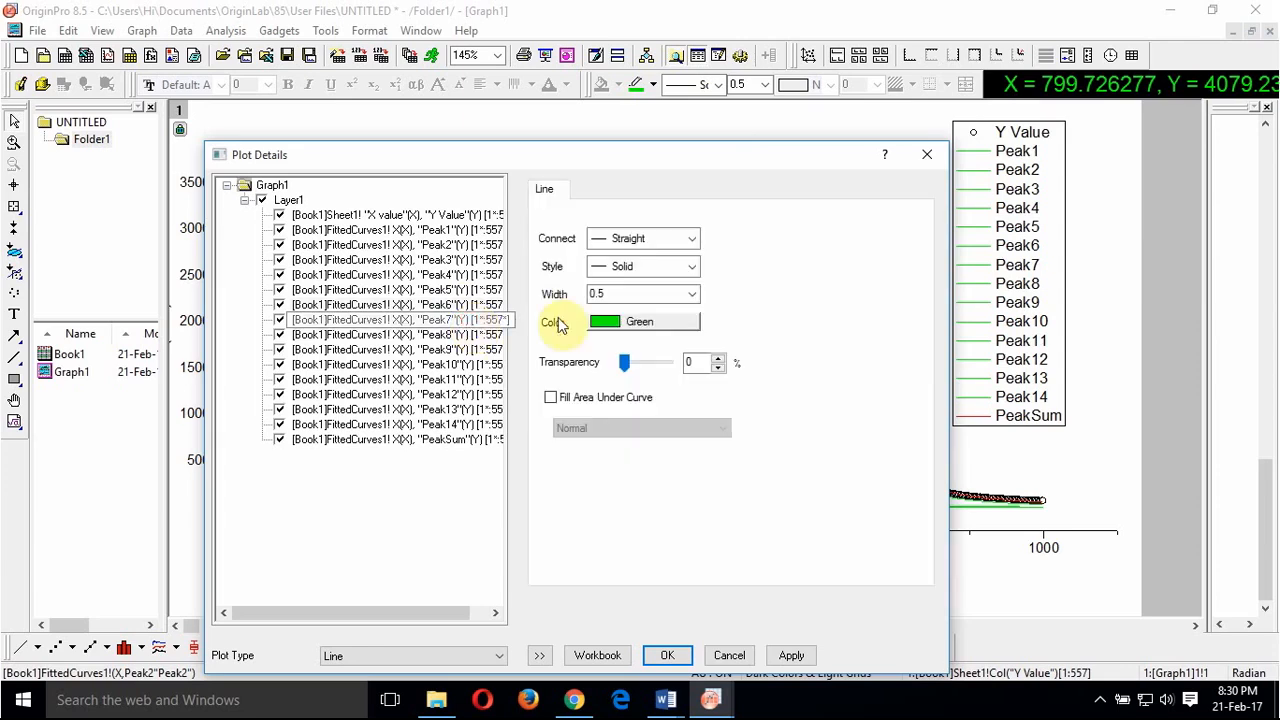
pyautogui.click(689, 294)
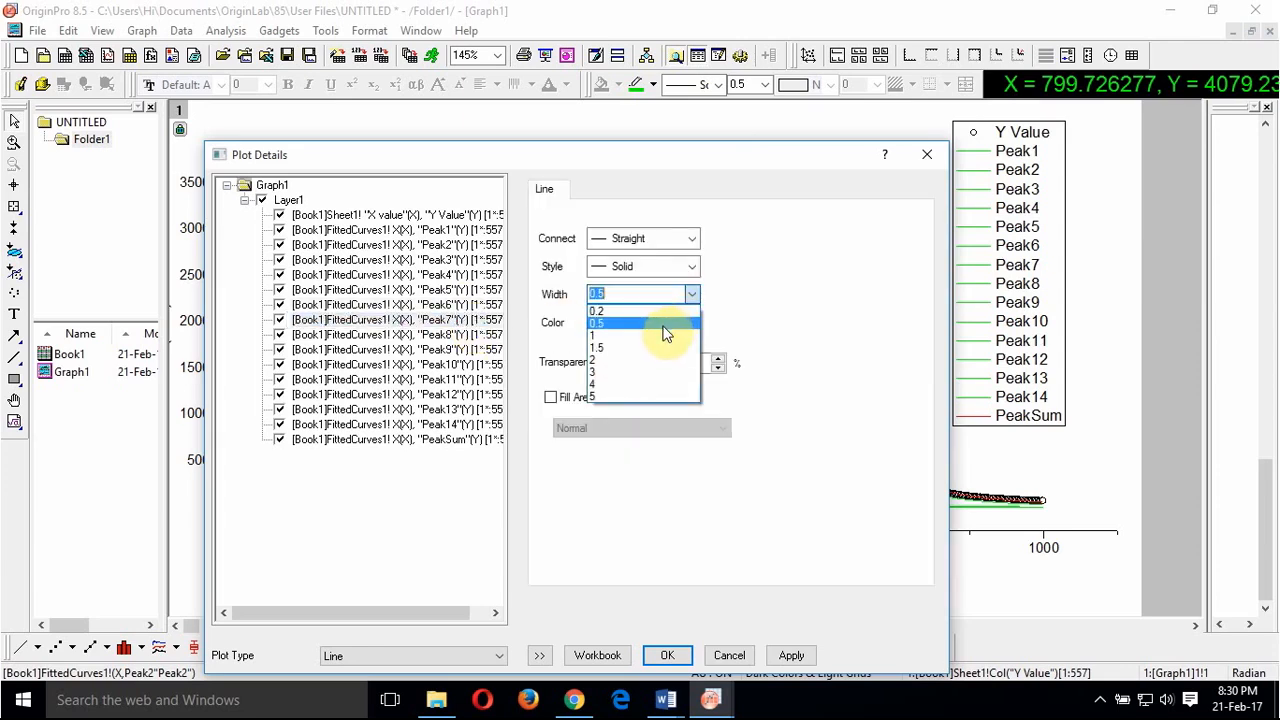
pyautogui.click(663, 335)
pyautogui.click(697, 321)
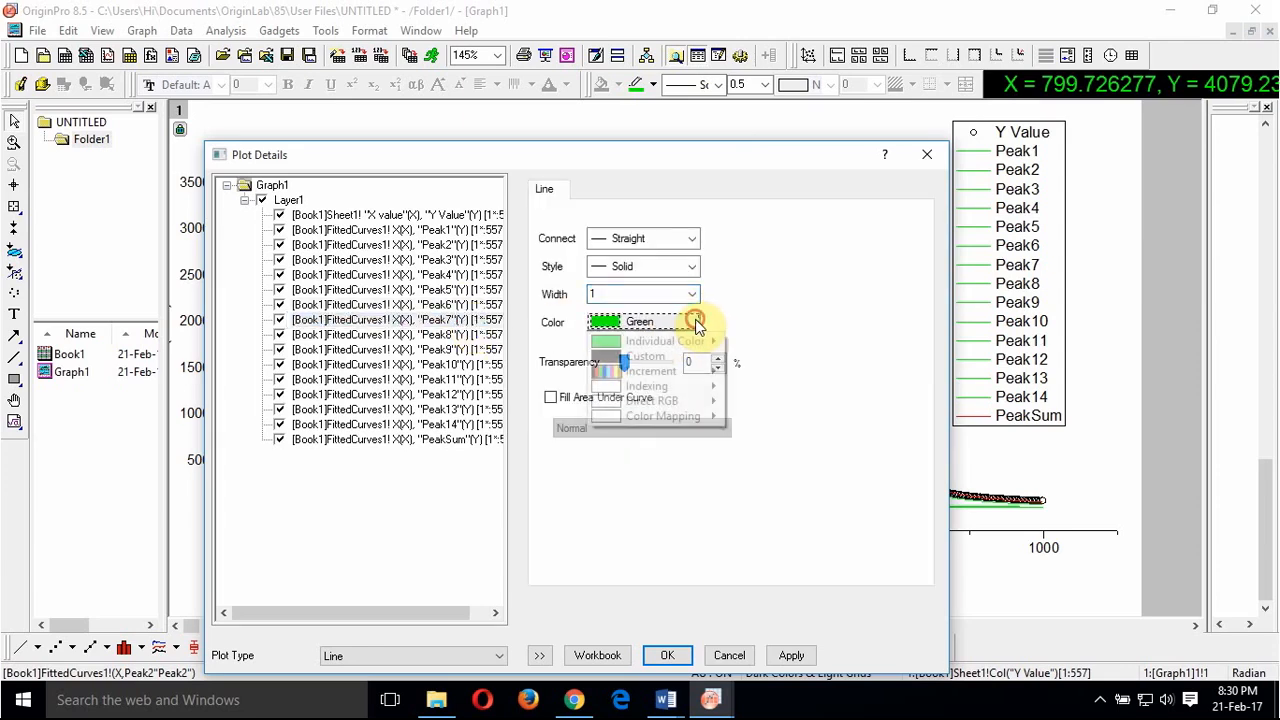
pyautogui.moveTo(690, 341)
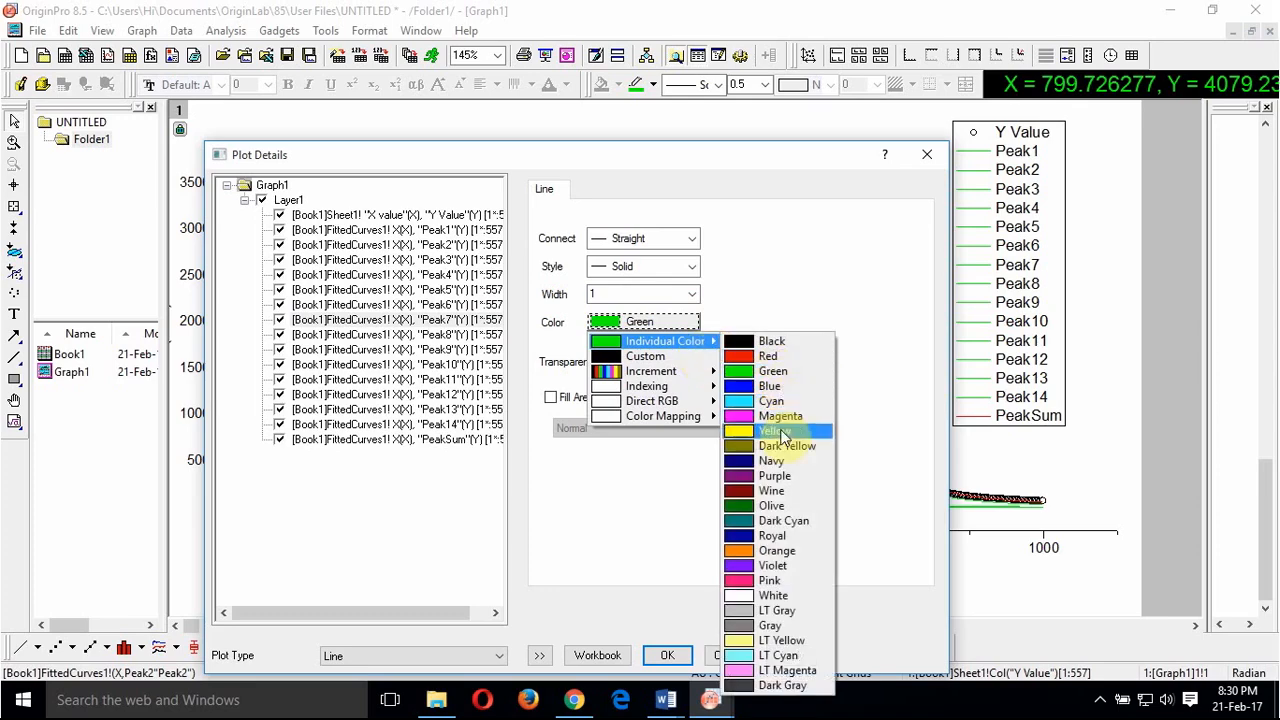
pyautogui.click(771, 461)
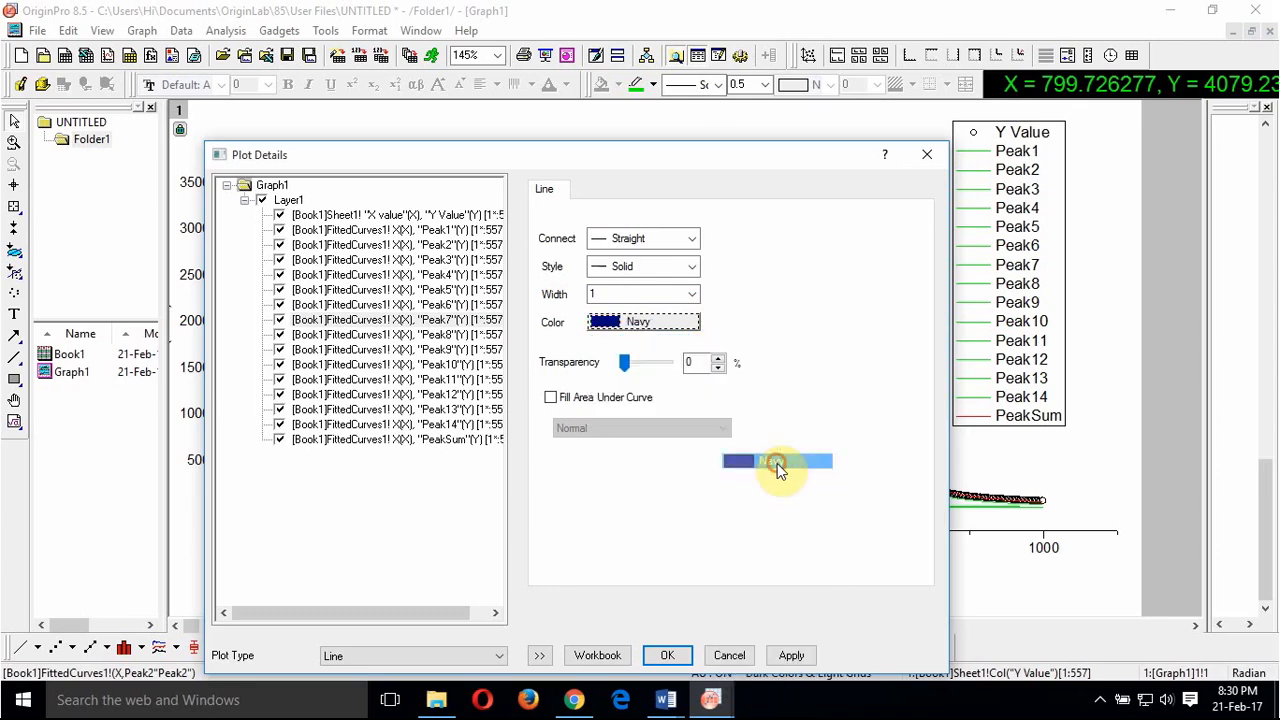
# Step: Format the Peak8 curve with a line width of 1 and the individual colour Purple
pyautogui.click(480, 335)
pyautogui.click(692, 294)
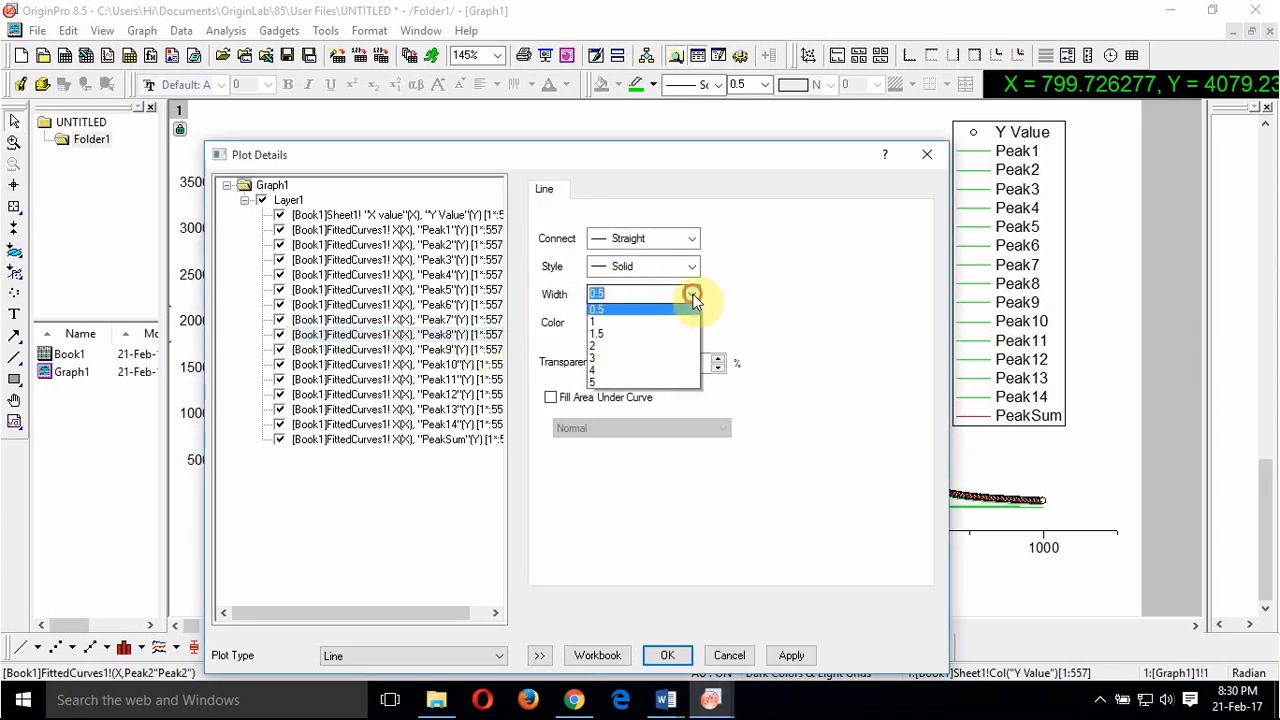
pyautogui.click(660, 340)
pyautogui.click(669, 325)
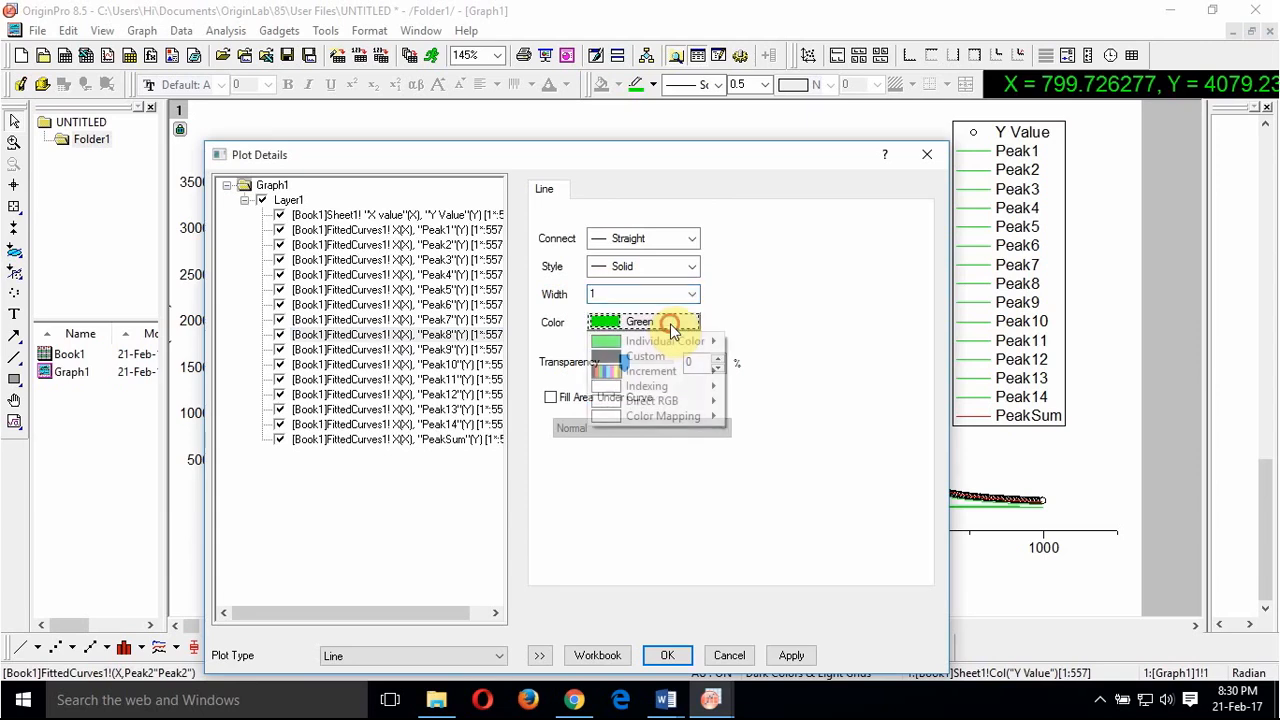
pyautogui.moveTo(688, 343)
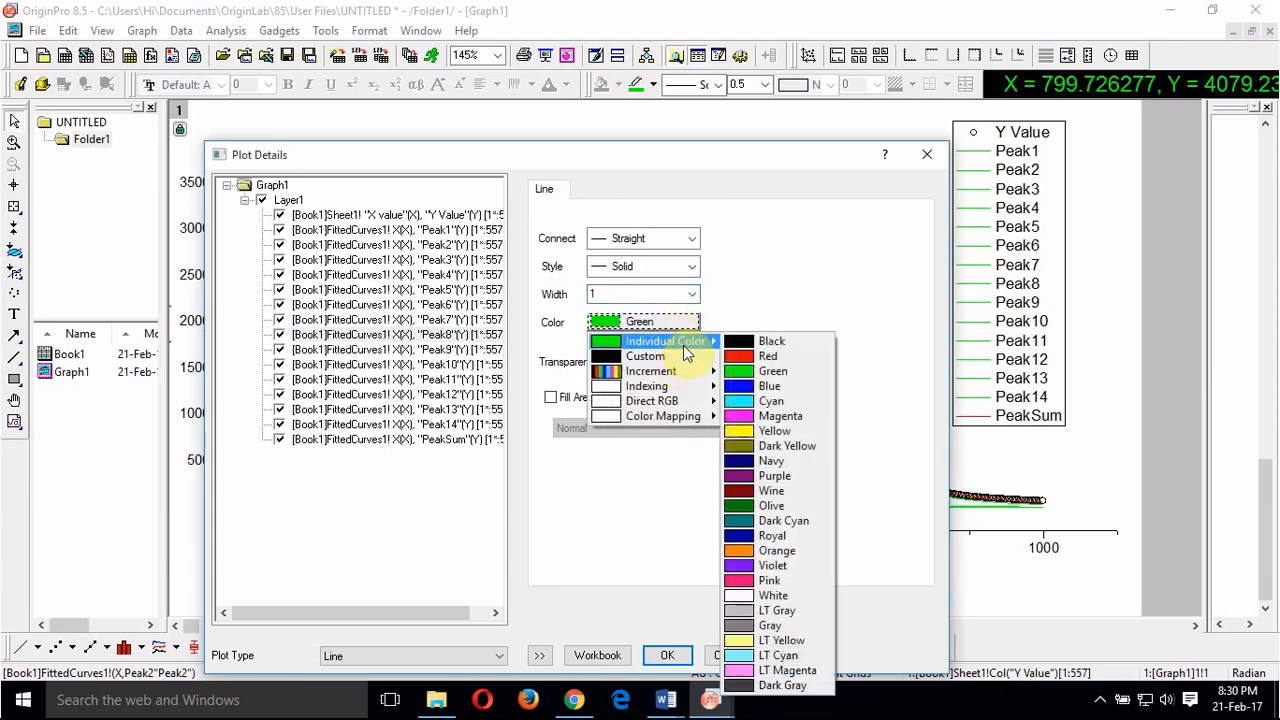
pyautogui.click(787, 476)
# Step: Format the Peak9 curve with a line width of 1 and the individual colour Purple
pyautogui.click(490, 349)
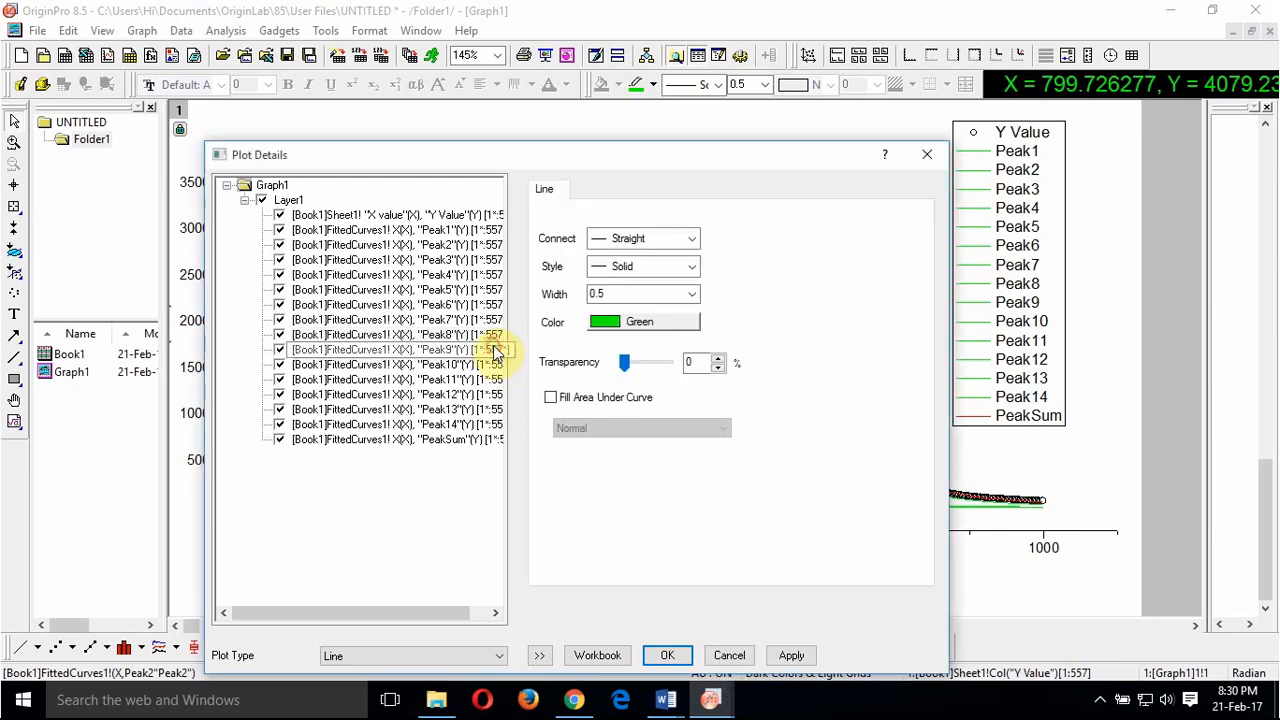
pyautogui.click(692, 294)
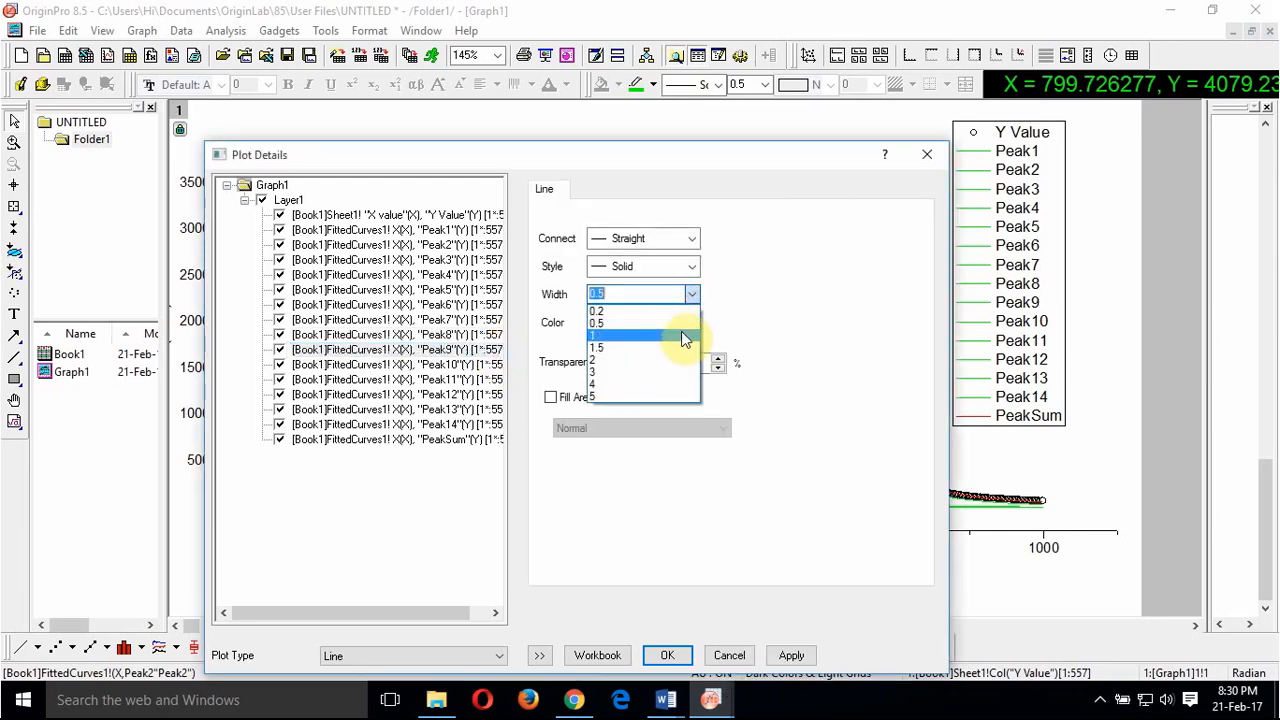
pyautogui.click(683, 343)
pyautogui.click(696, 316)
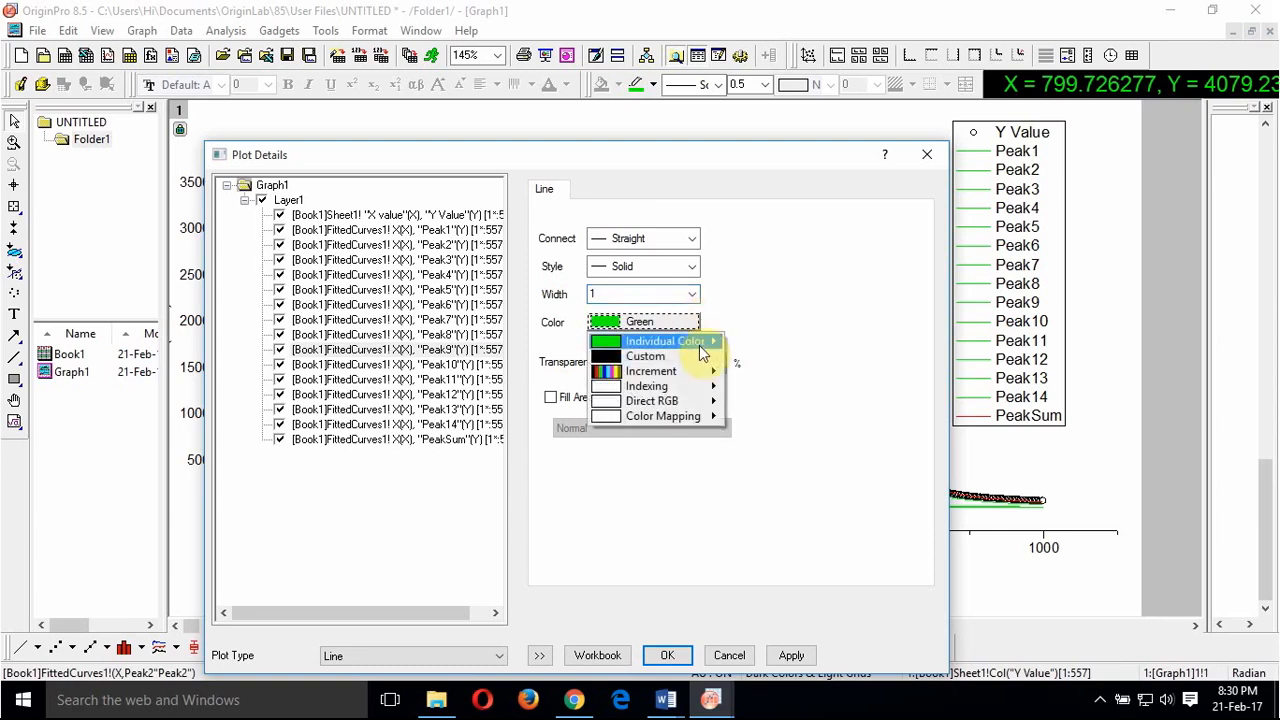
pyautogui.moveTo(706, 342)
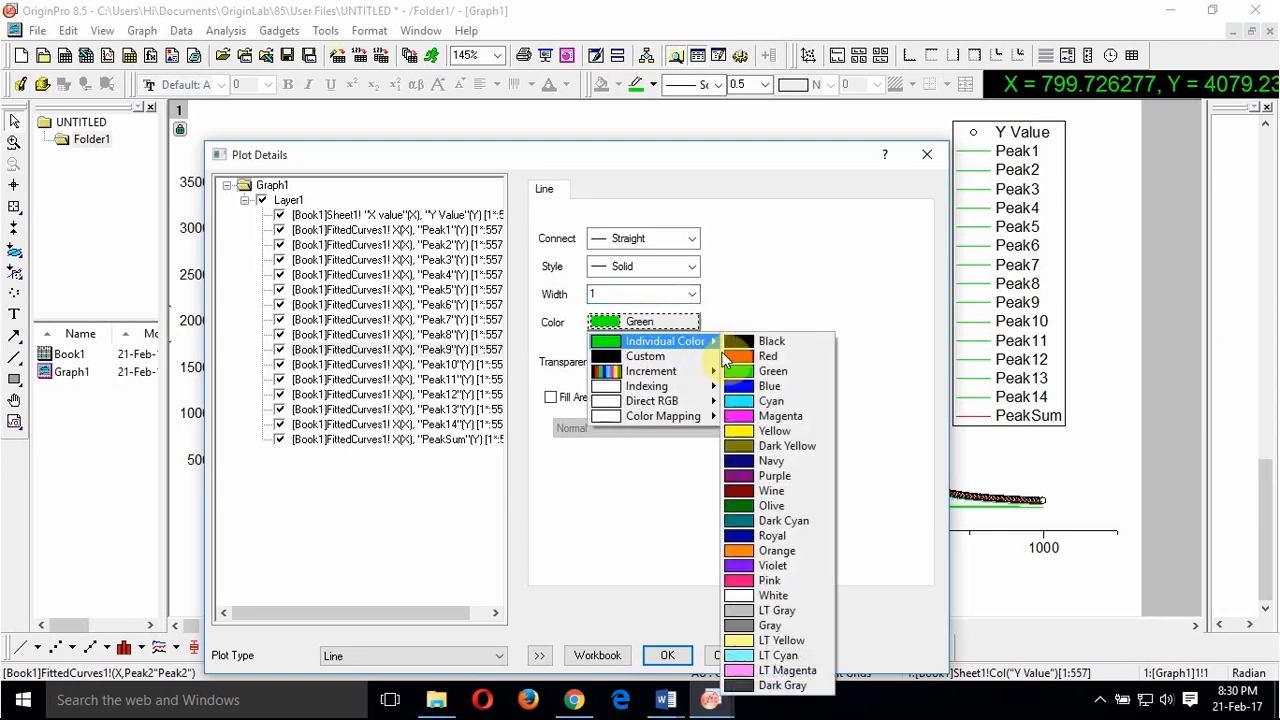
pyautogui.click(774, 478)
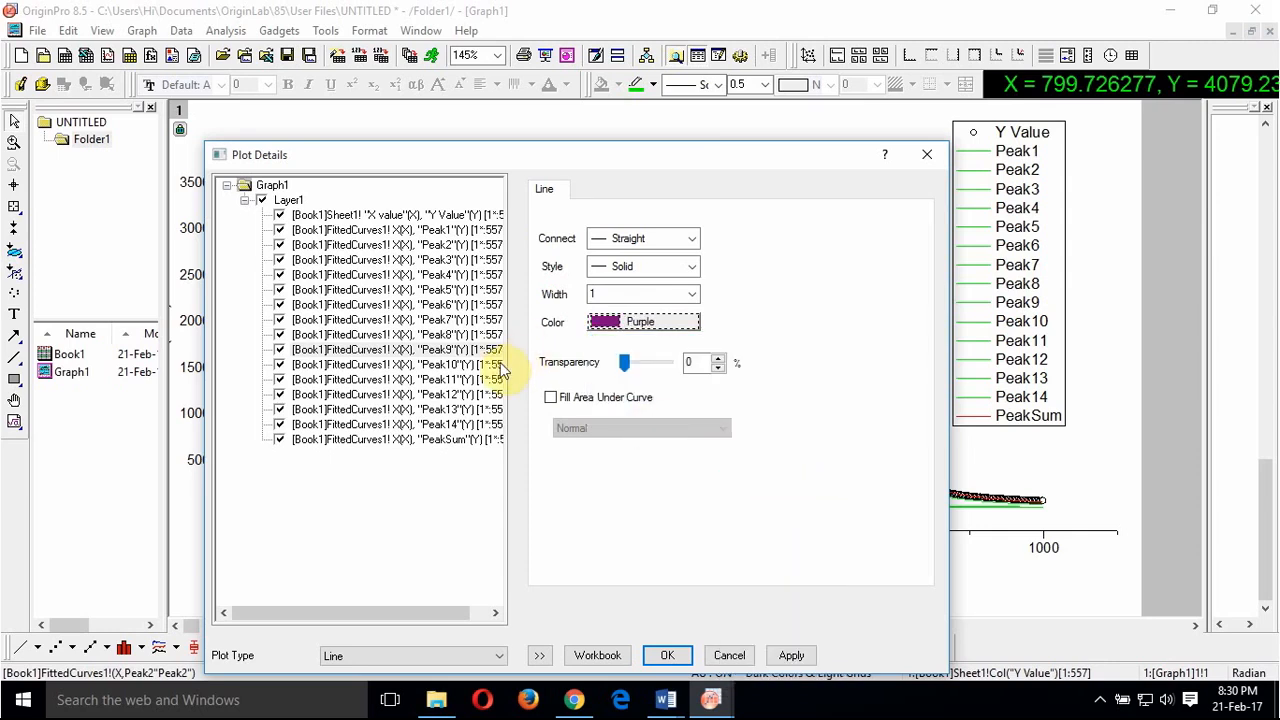
# Step: Format the Peak10 curve with a line width of 1 and the individual colour Wine, and check the Peak9 and Peak10 settings
pyautogui.click(500, 365)
pyautogui.click(692, 294)
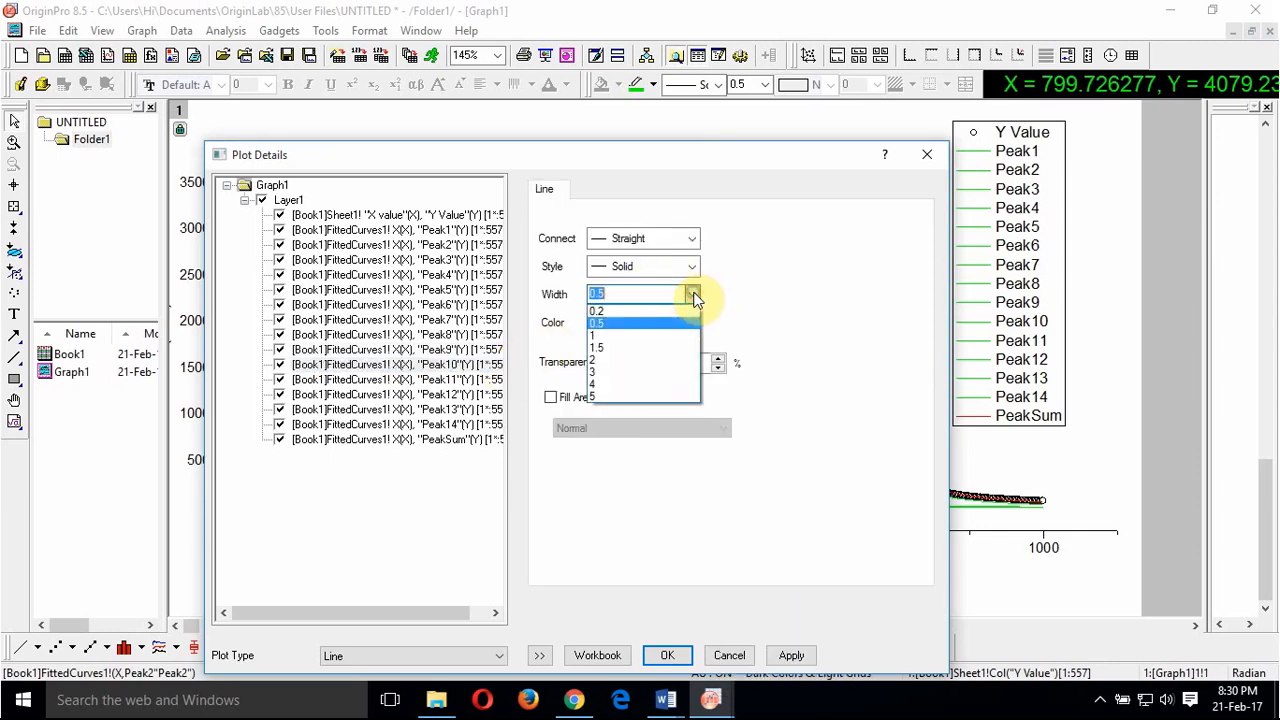
pyautogui.click(673, 336)
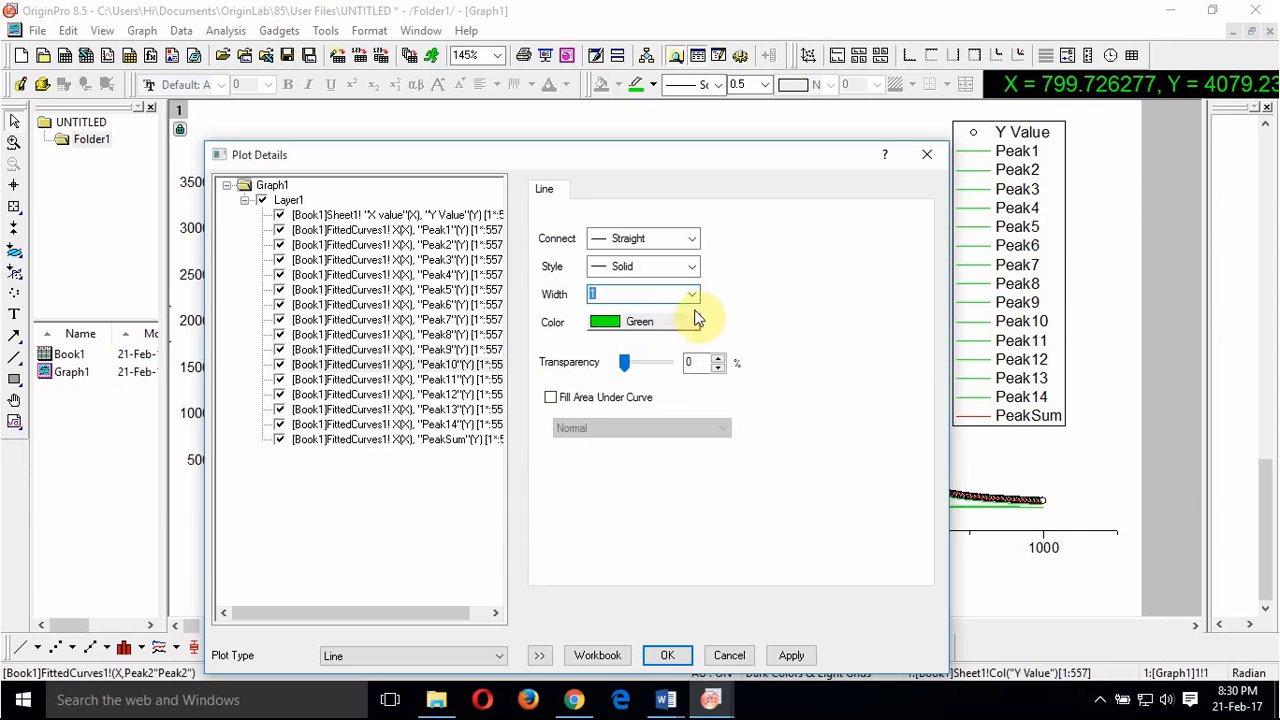
pyautogui.click(690, 321)
pyautogui.moveTo(708, 345)
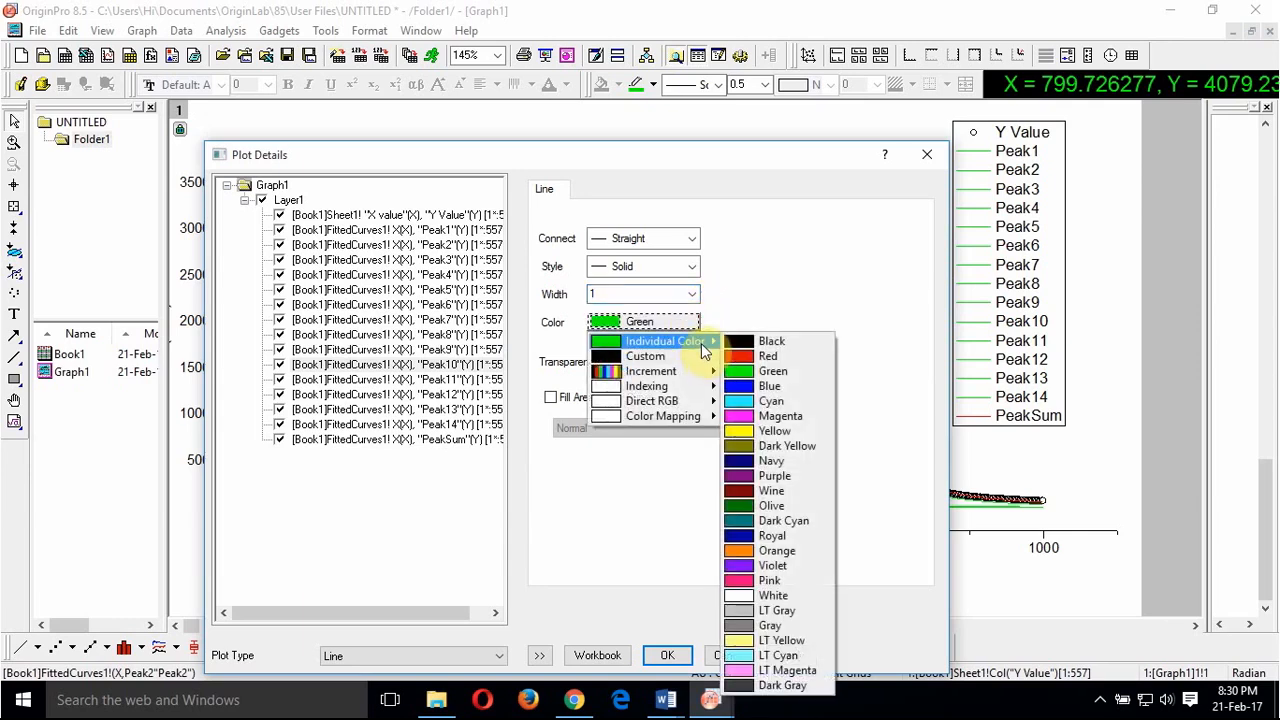
pyautogui.click(778, 493)
pyautogui.click(494, 351)
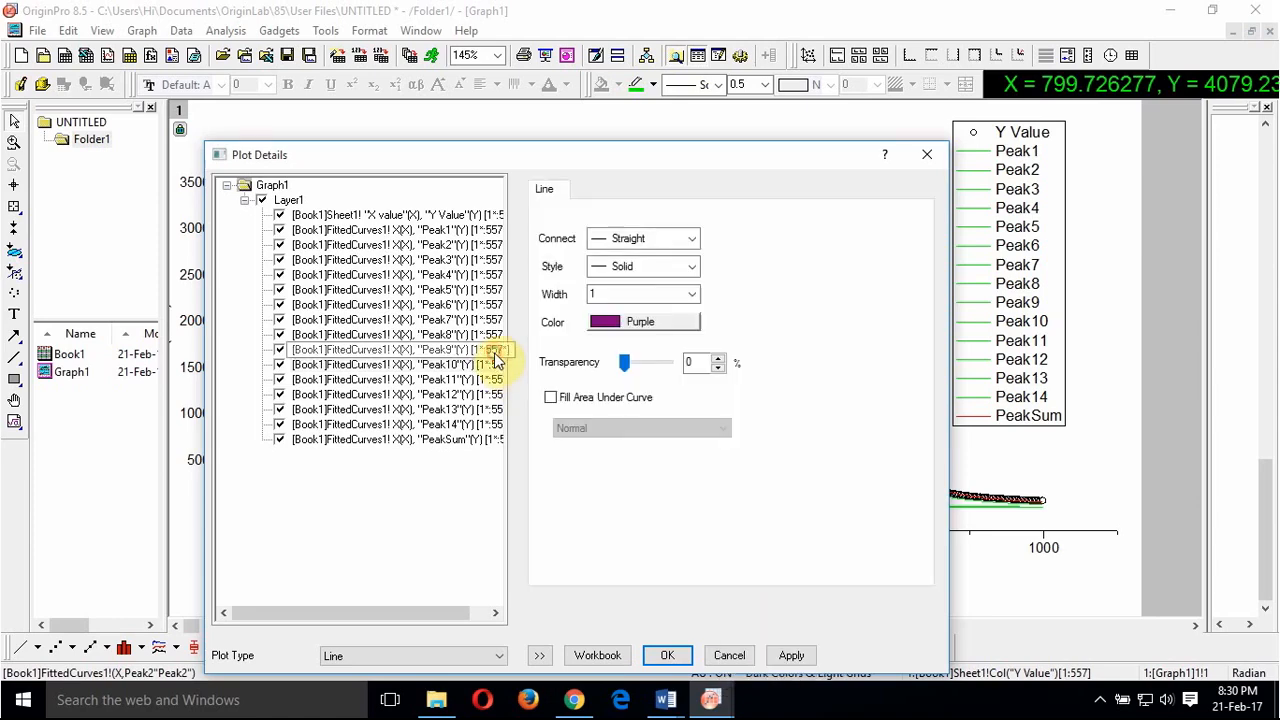
pyautogui.click(495, 365)
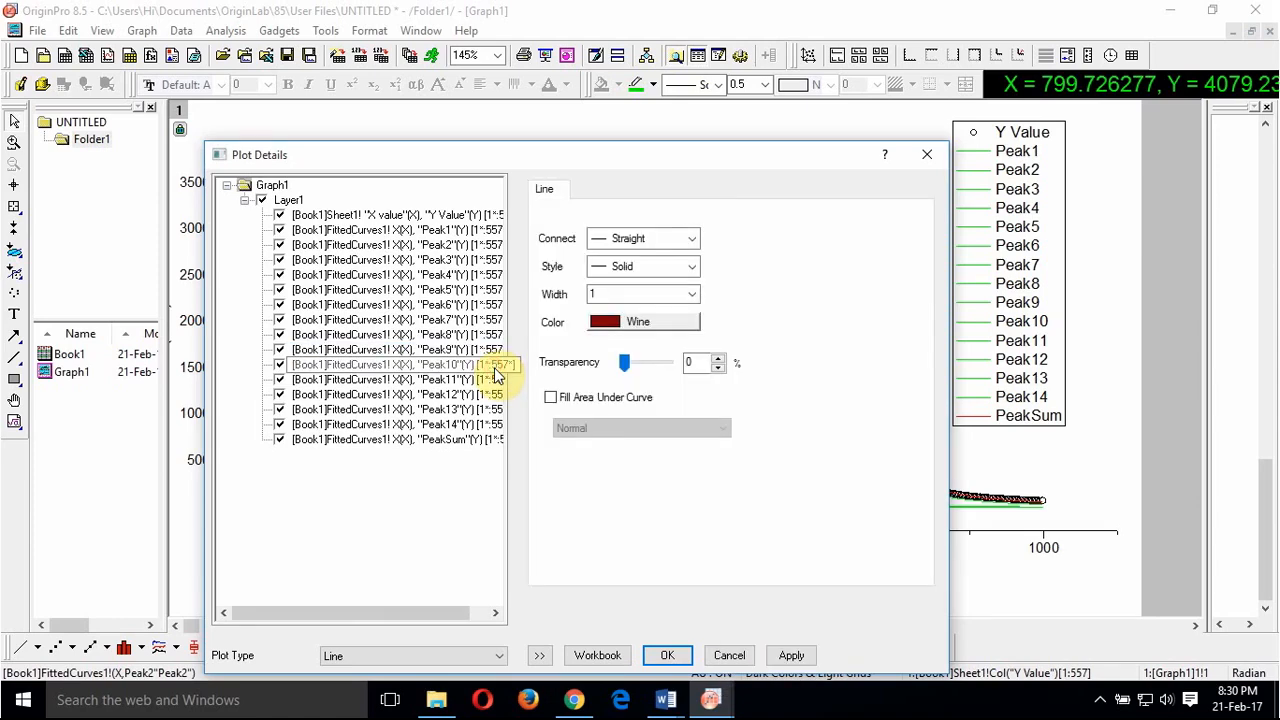
# Step: Format the Peak11 curve with a line width of 1 and the individual colour Olive
pyautogui.click(492, 379)
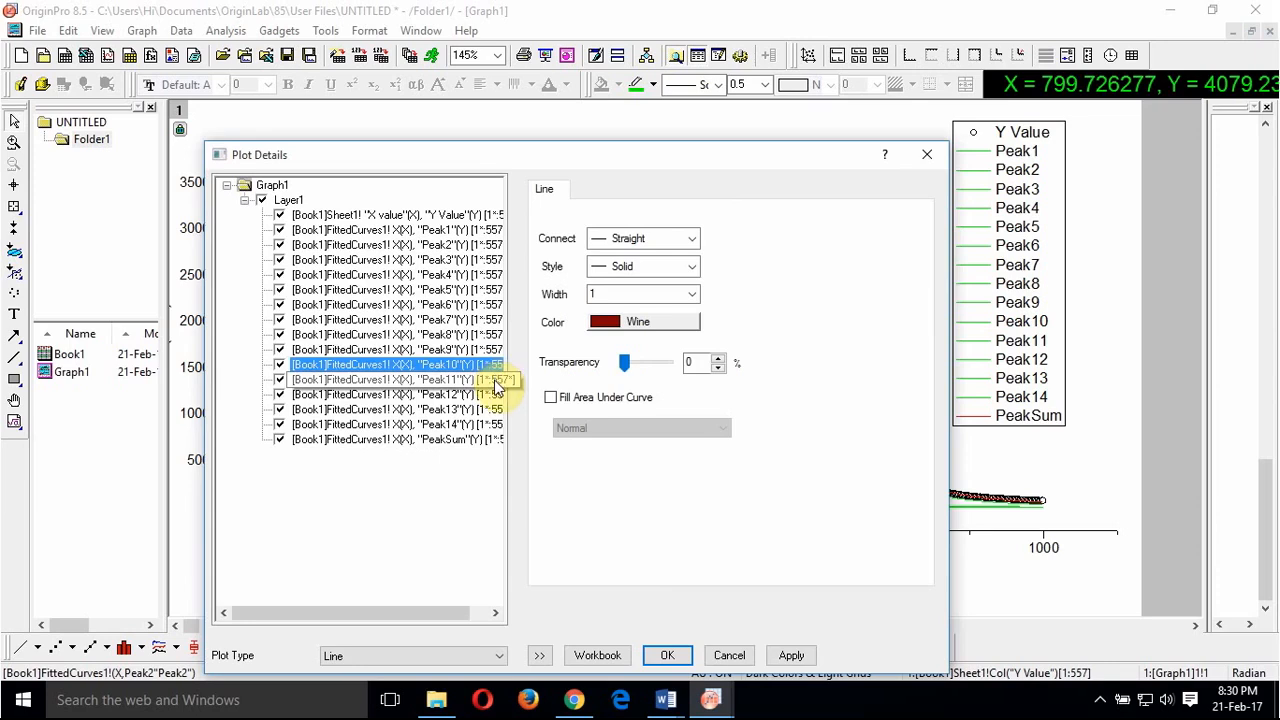
pyautogui.click(692, 296)
pyautogui.click(680, 342)
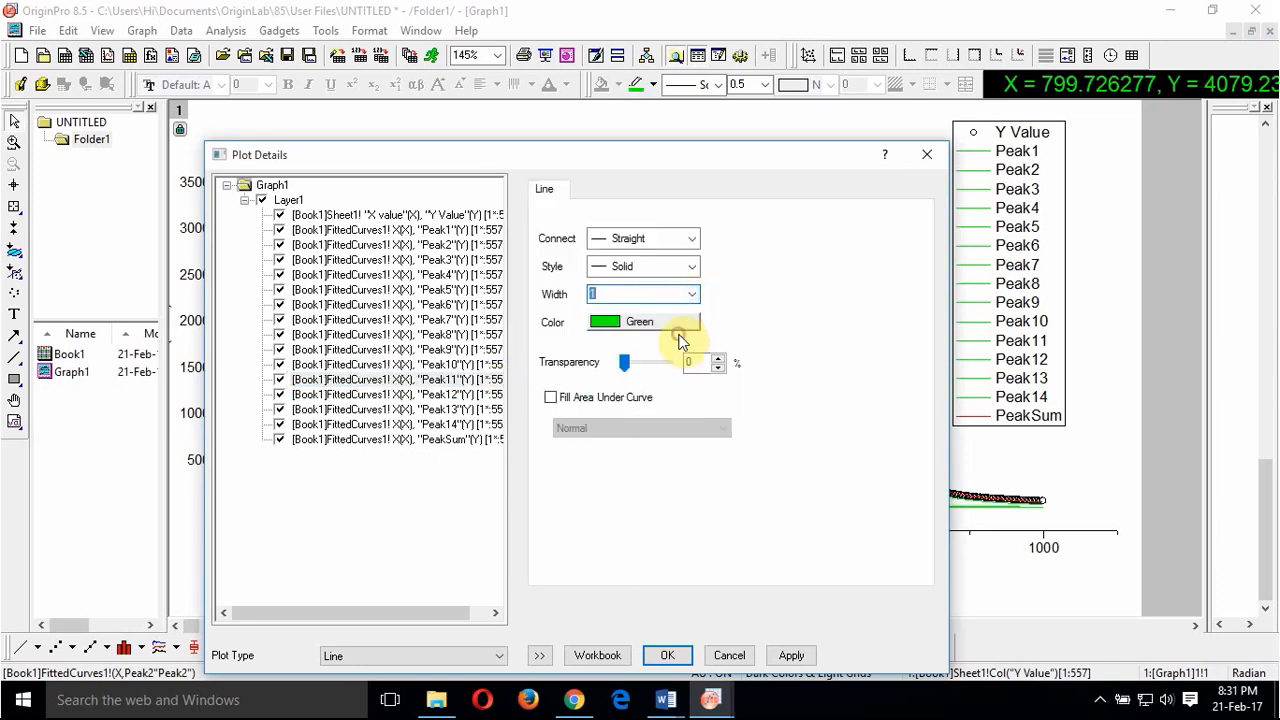
pyautogui.click(680, 323)
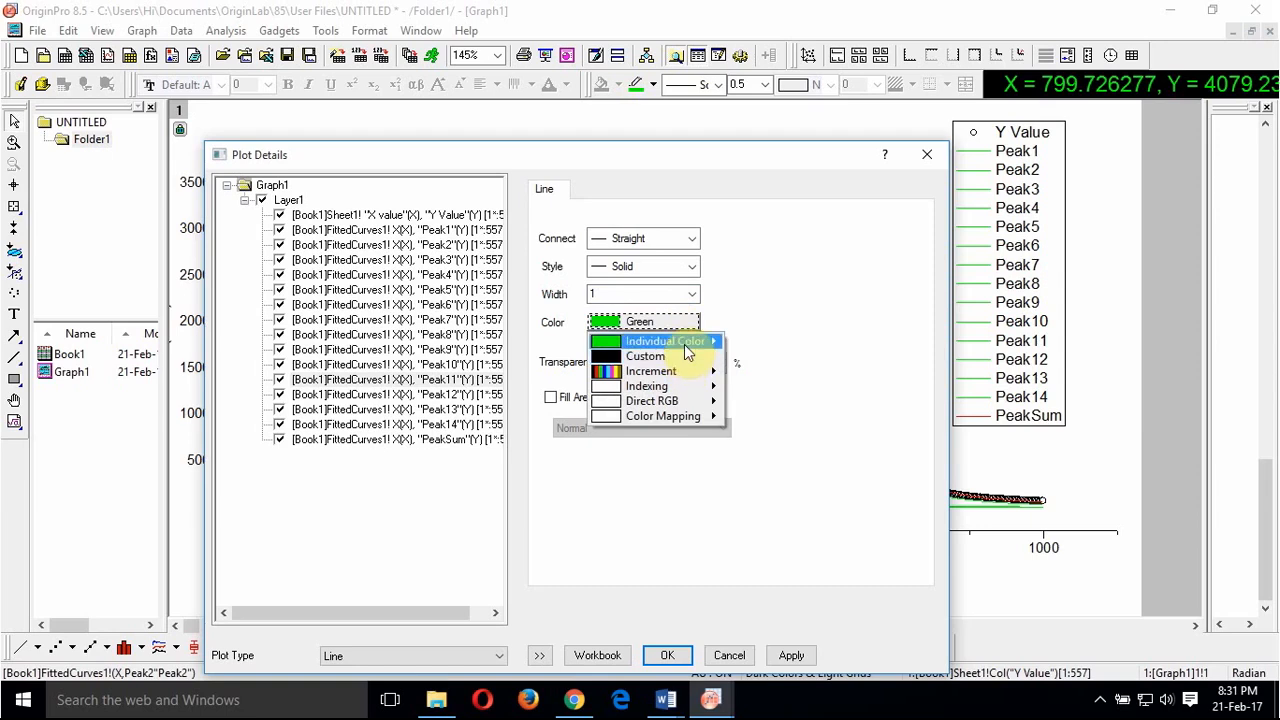
pyautogui.moveTo(688, 348)
pyautogui.click(771, 507)
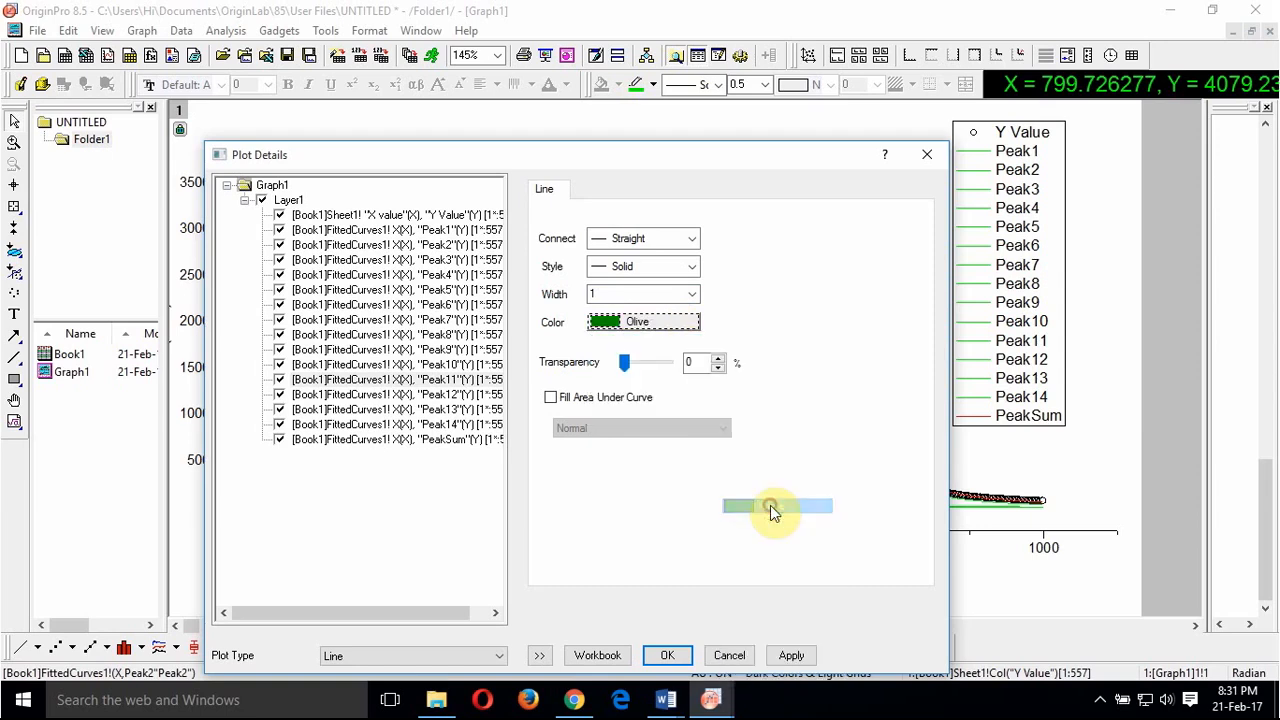
# Step: Format the Peak12 curve with a line width of 1 and the individual colour Dark Cyan
pyautogui.click(470, 395)
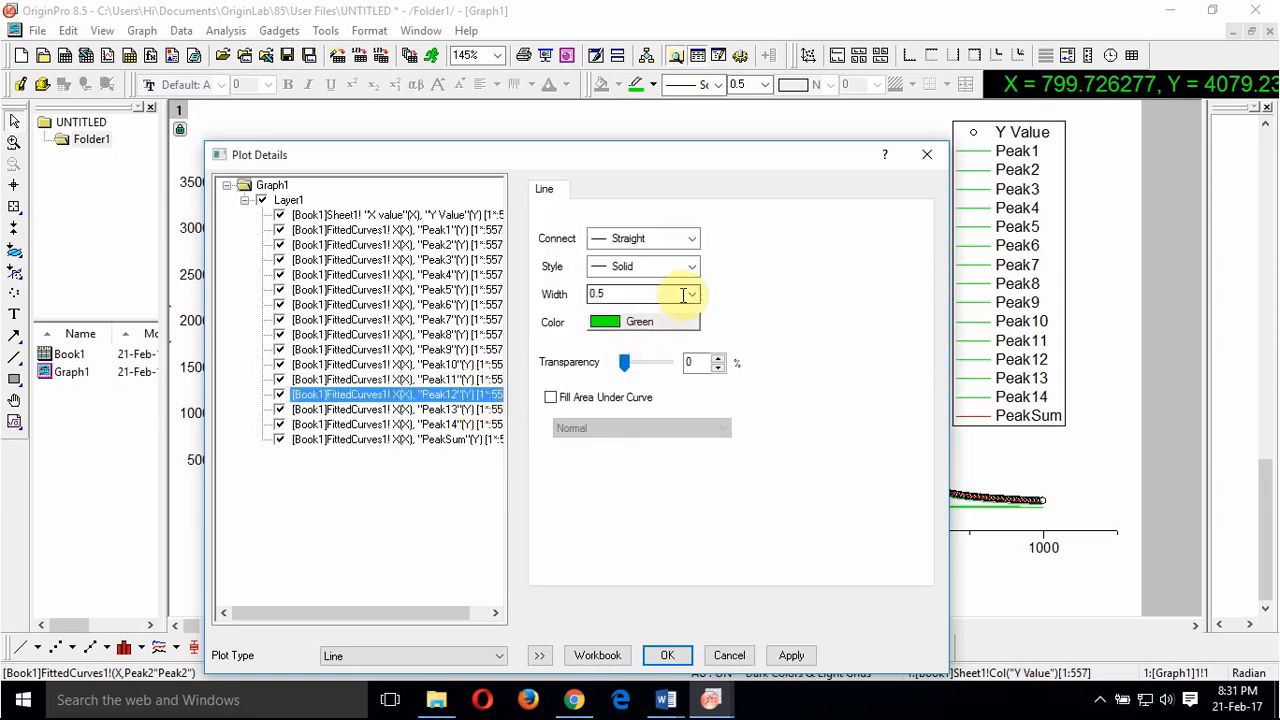
pyautogui.click(690, 294)
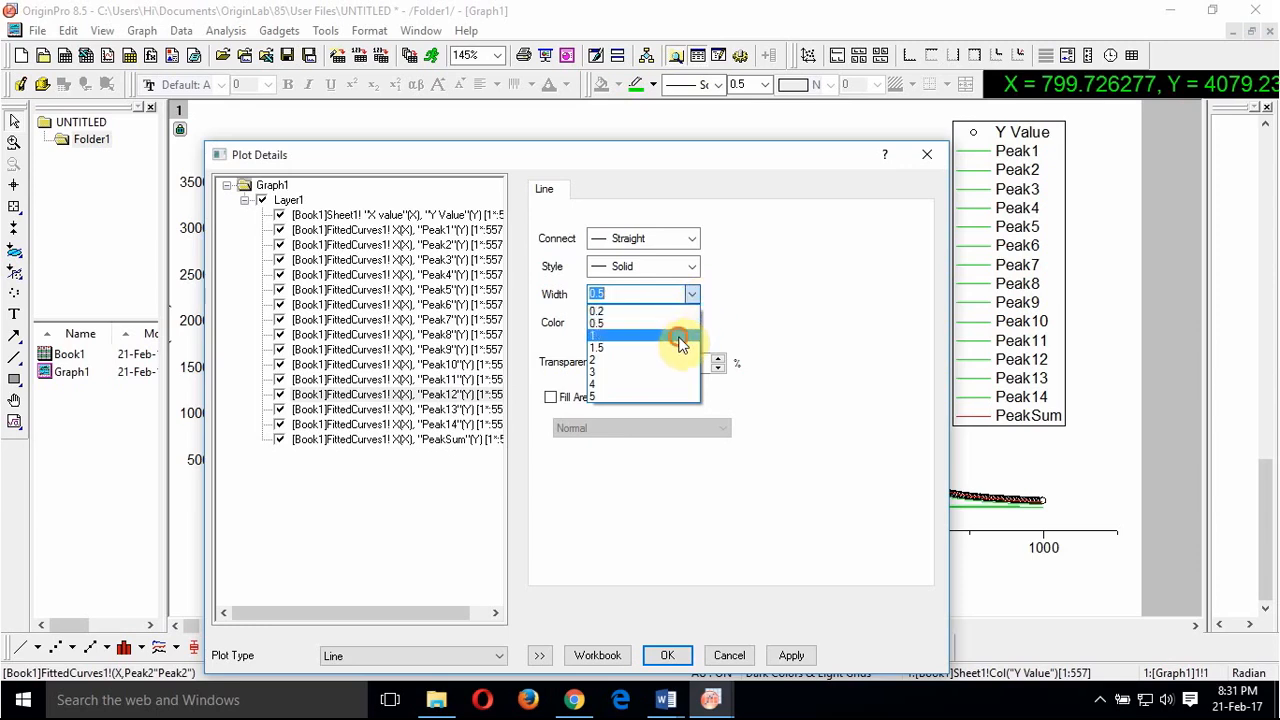
pyautogui.click(679, 340)
pyautogui.click(677, 320)
pyautogui.moveTo(697, 352)
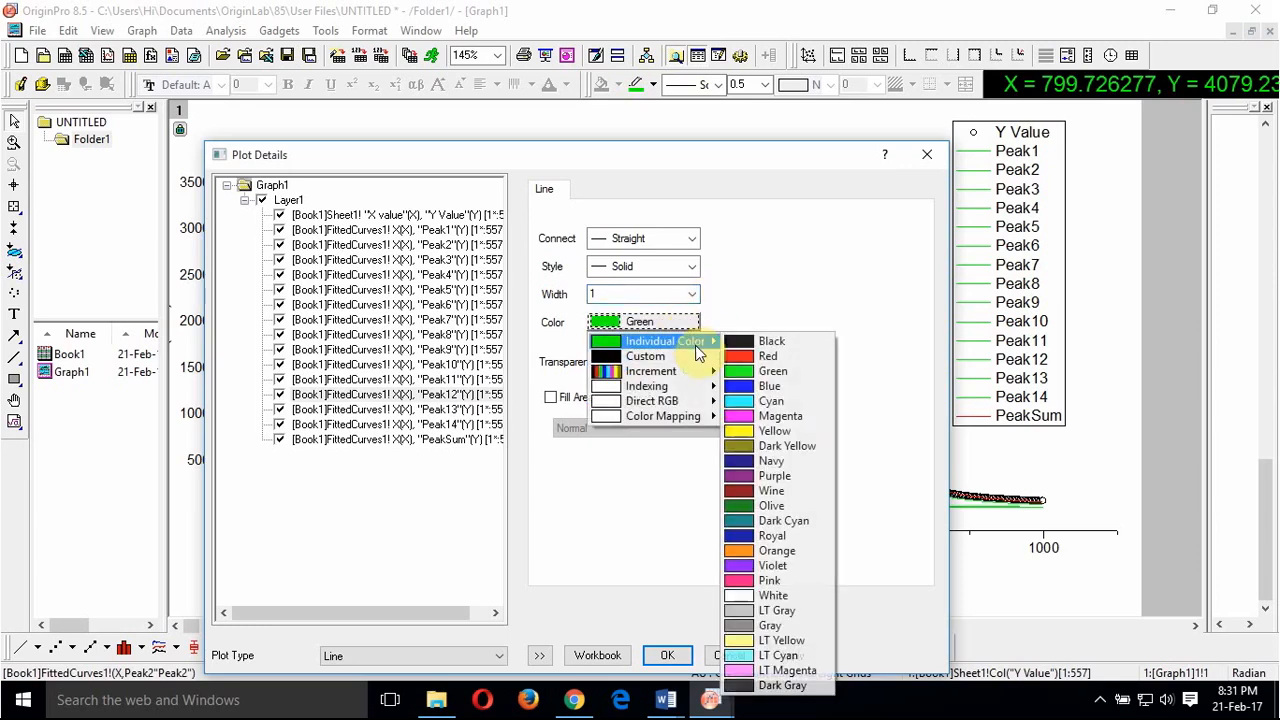
pyautogui.click(797, 522)
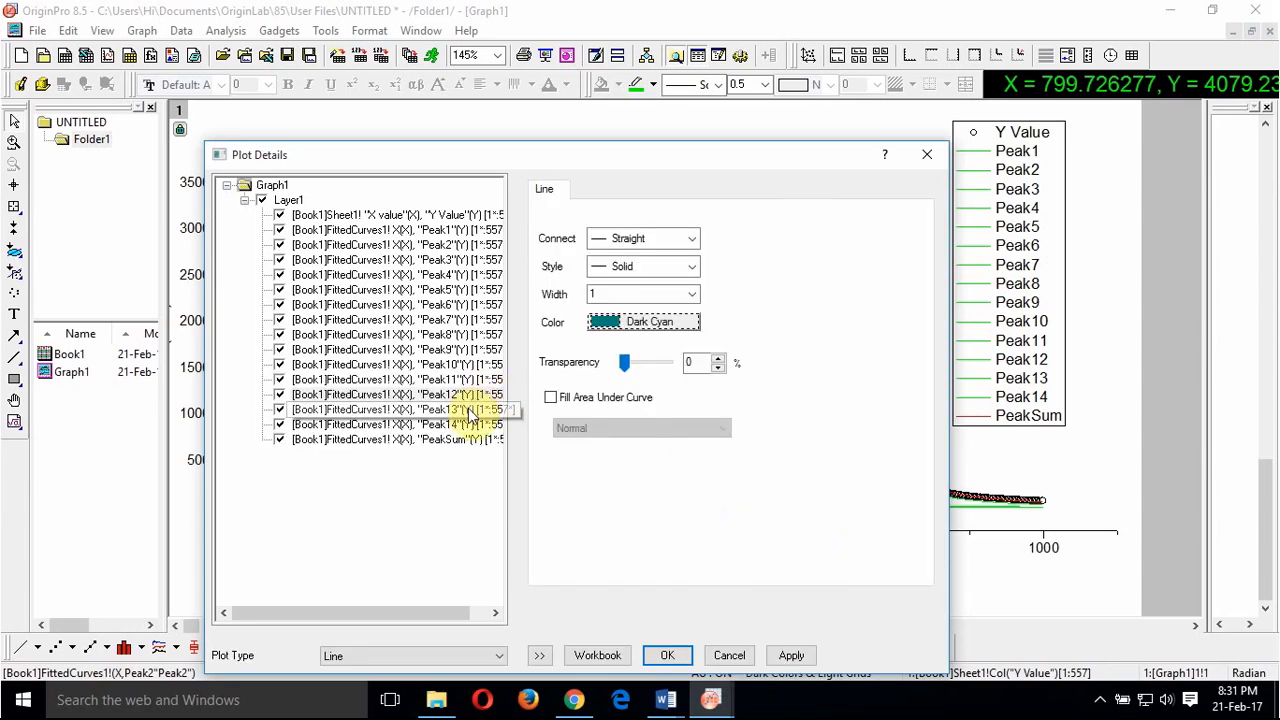
# Step: Format the Peak13 curve with a line width of 1 and the individual colour Royal
pyautogui.click(463, 410)
pyautogui.click(690, 294)
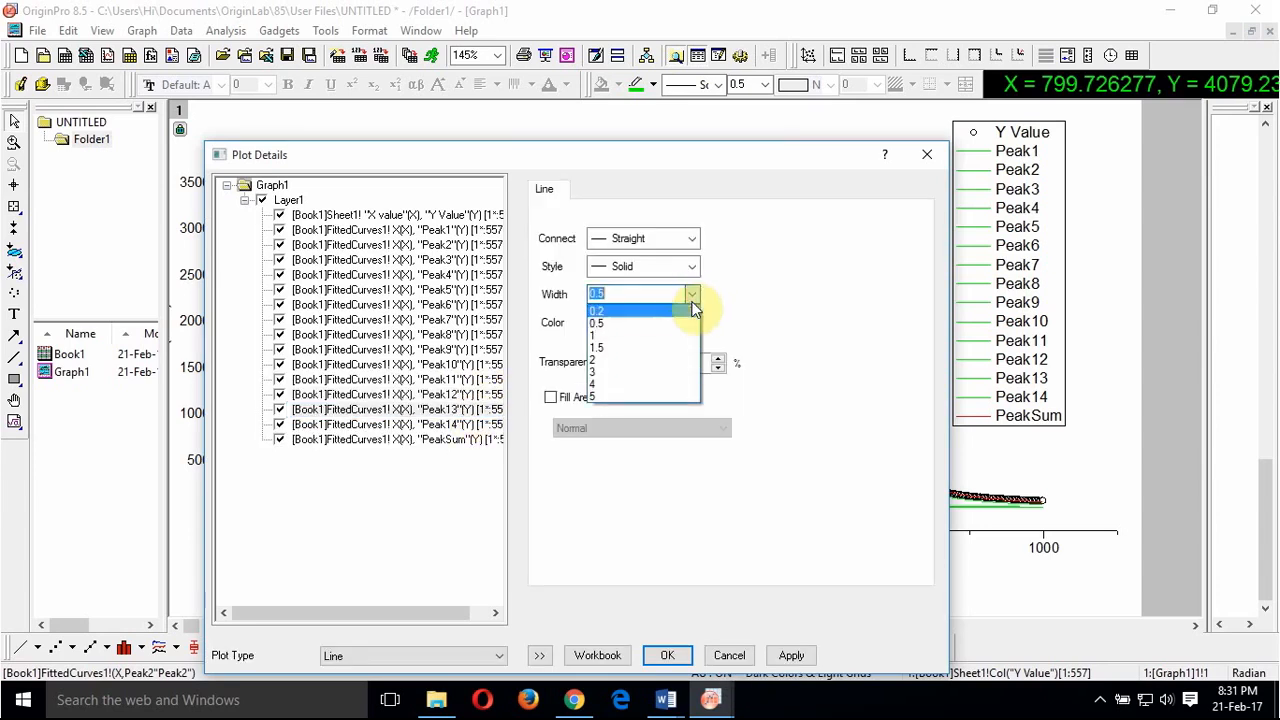
pyautogui.click(682, 344)
pyautogui.click(692, 322)
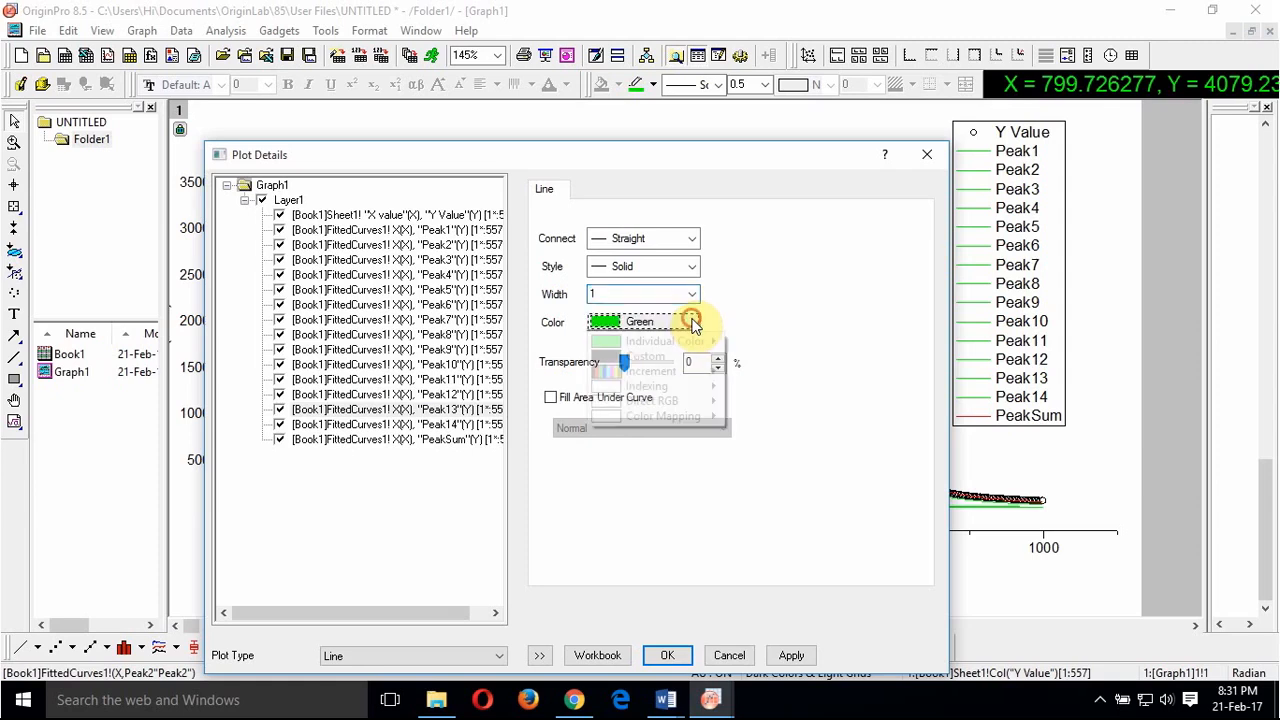
pyautogui.moveTo(700, 344)
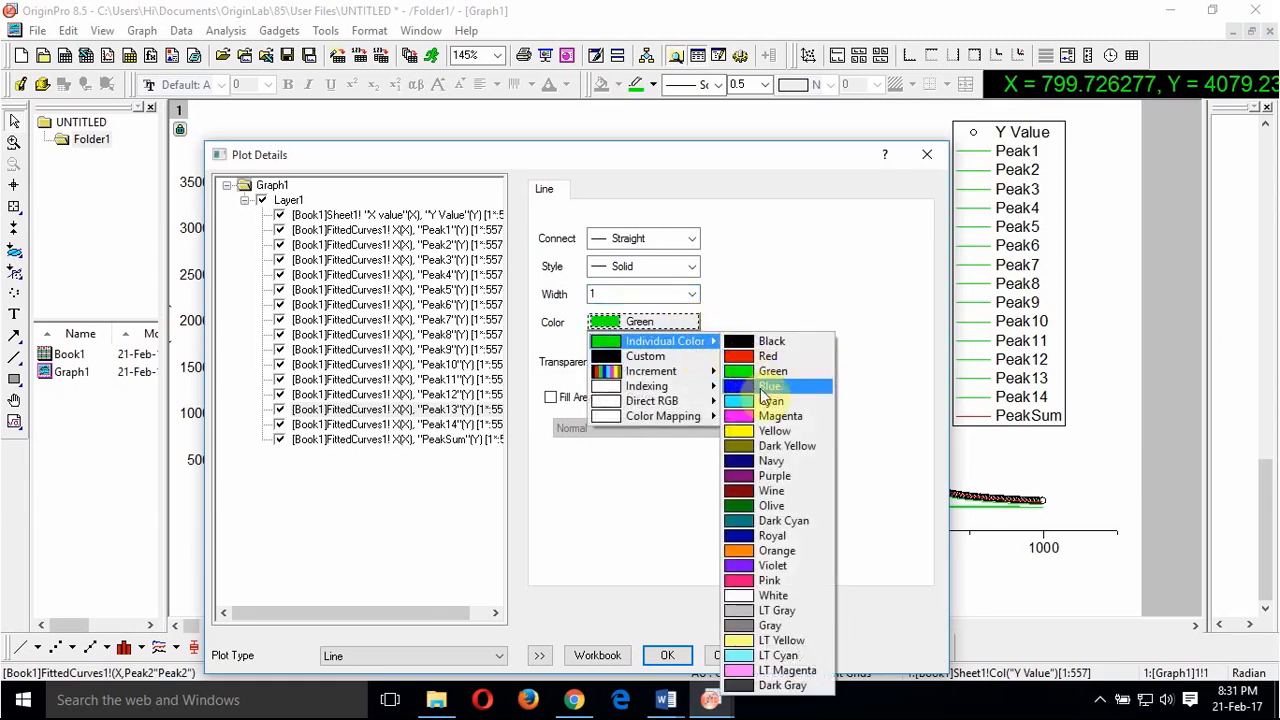
pyautogui.click(773, 537)
# Step: Format the Peak14 curve with a line width of 1 and the individual colour Orange
pyautogui.click(478, 424)
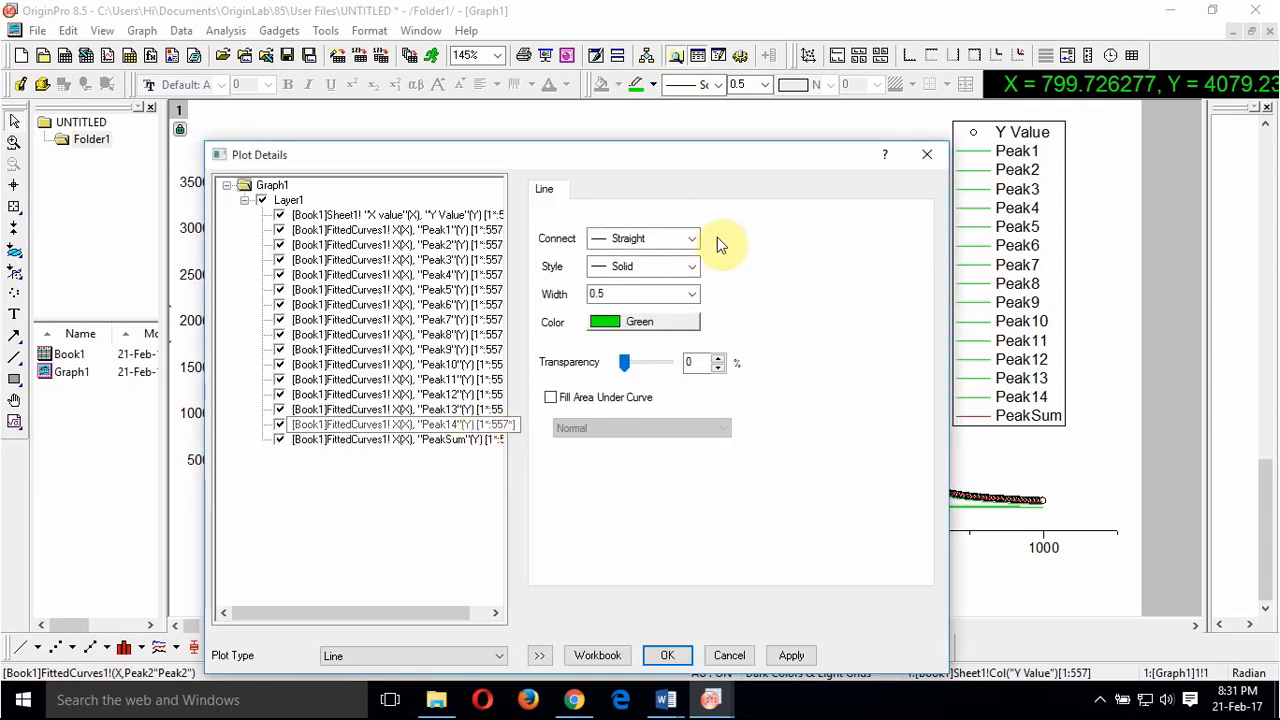
pyautogui.click(691, 293)
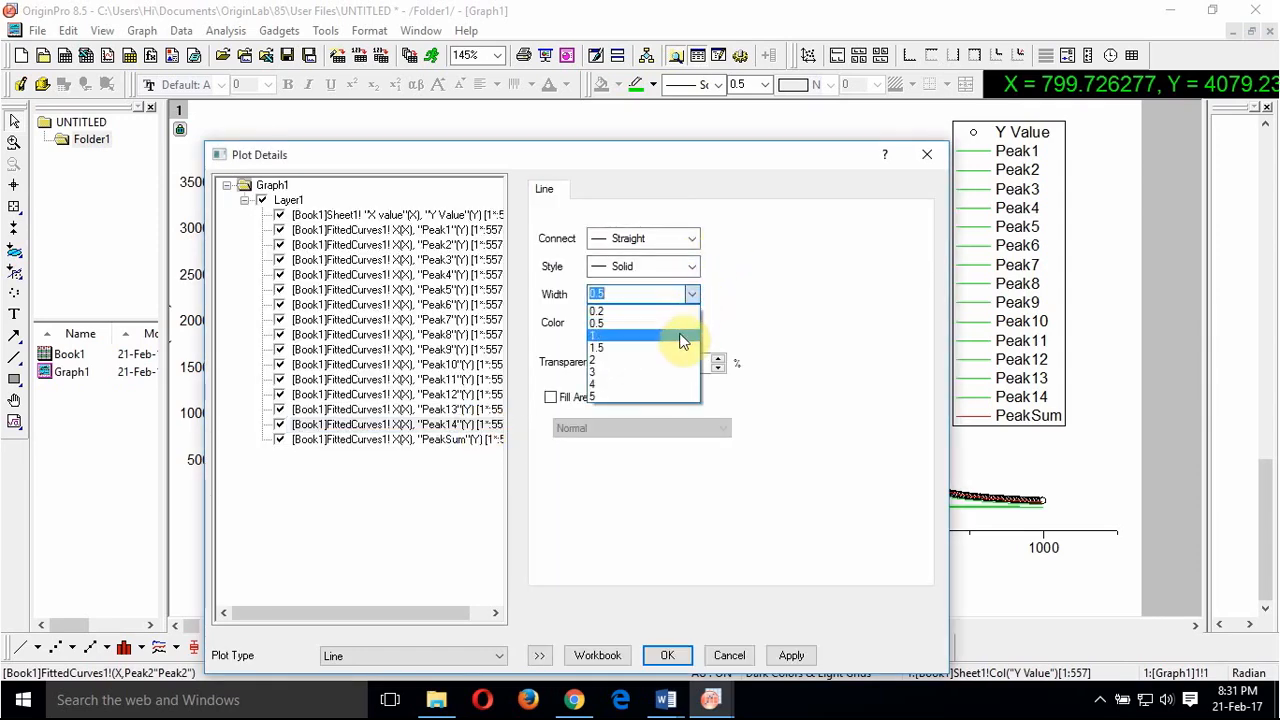
pyautogui.click(680, 340)
pyautogui.click(687, 321)
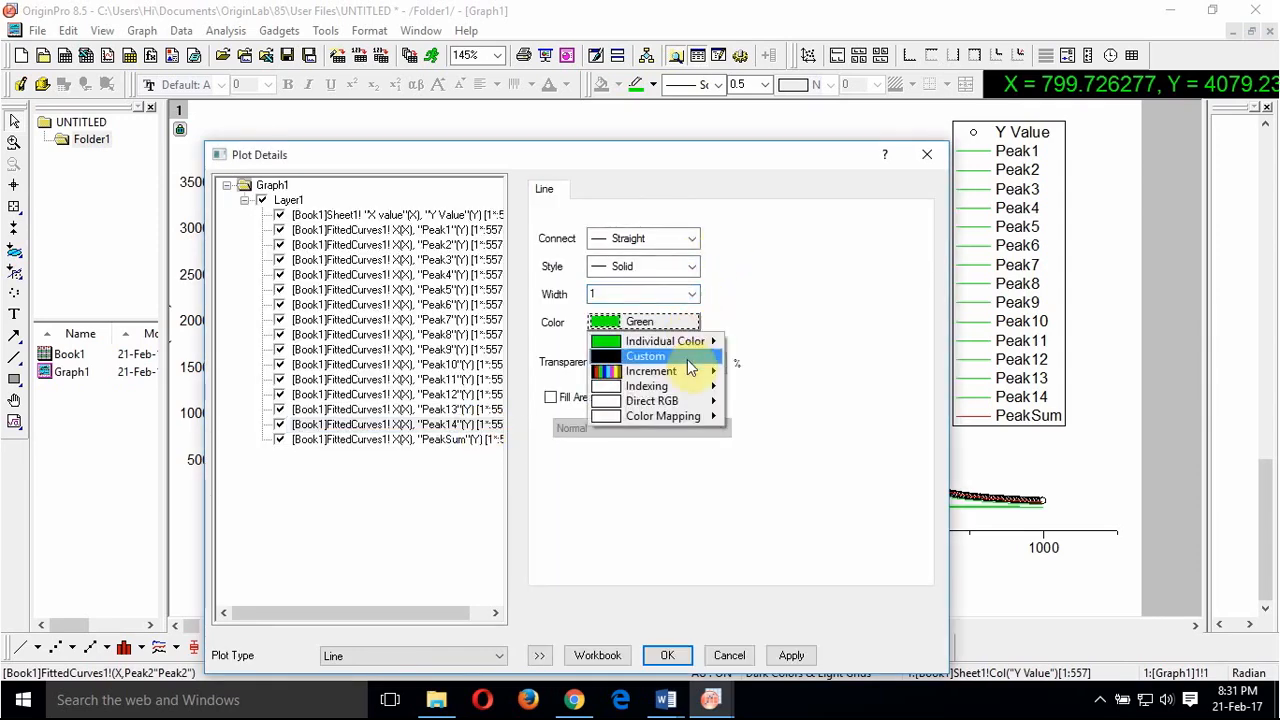
pyautogui.moveTo(700, 341)
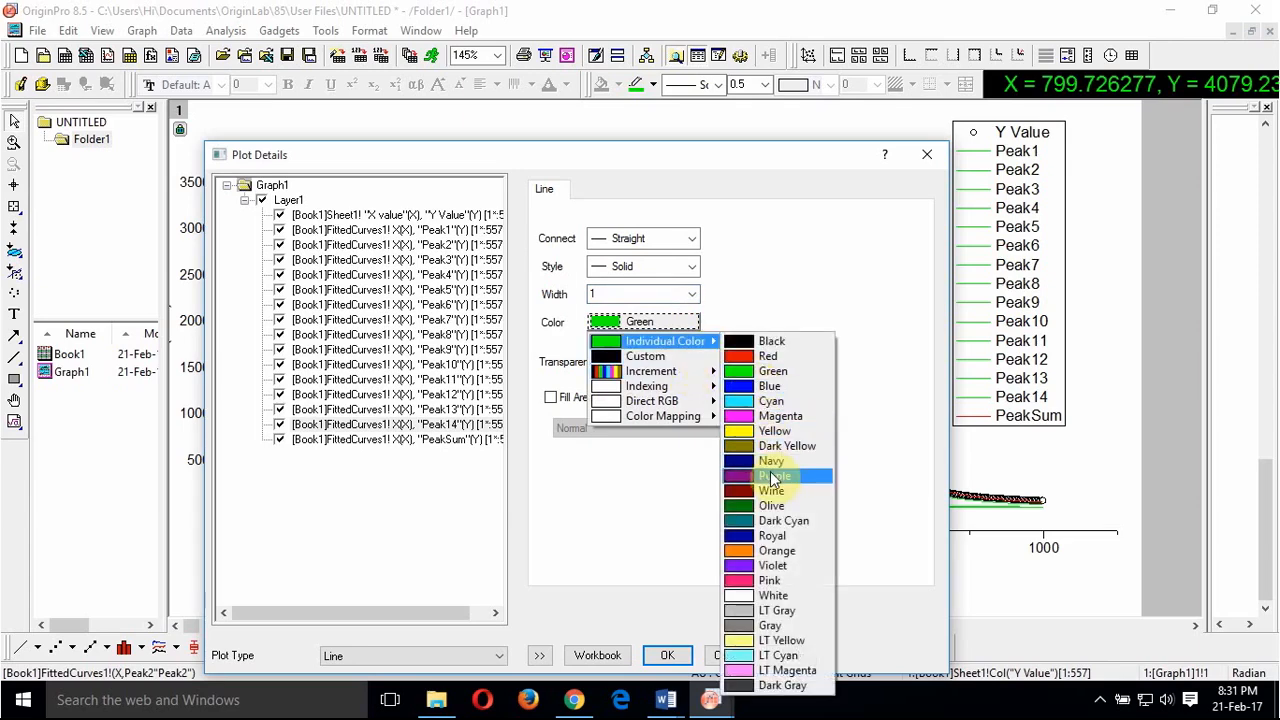
pyautogui.click(775, 551)
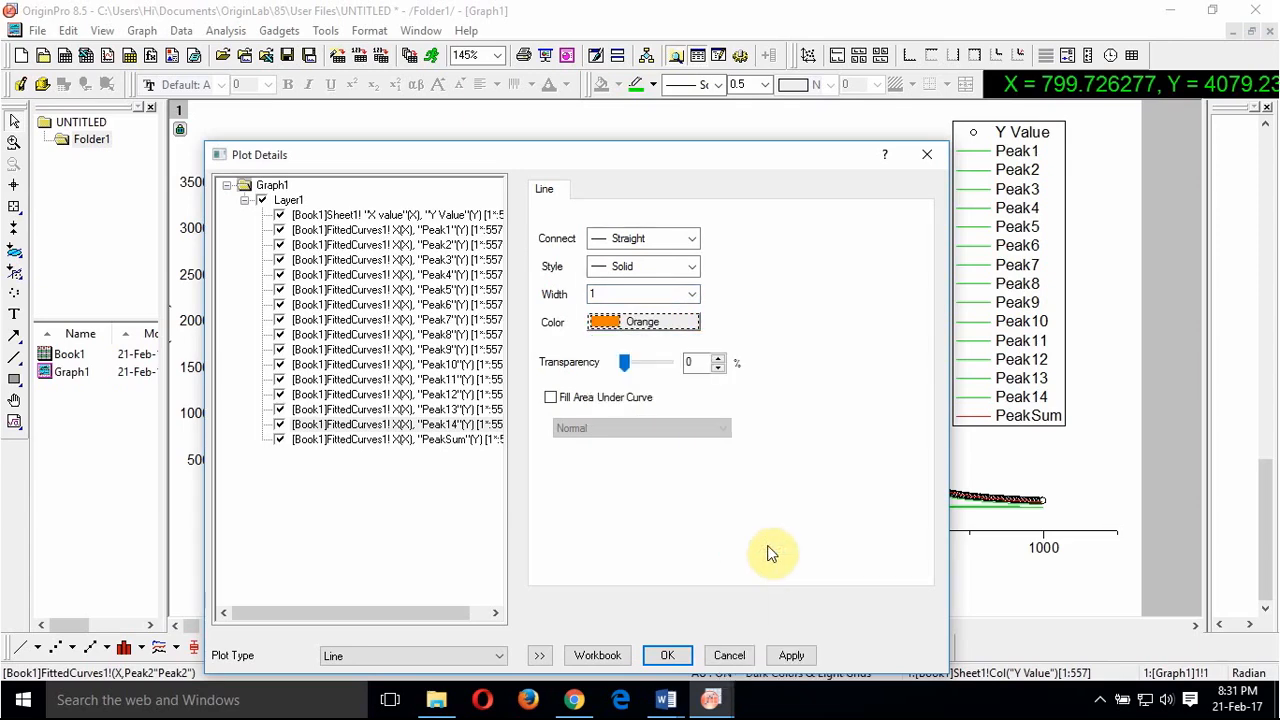
# Step: Set the PeakSum curve's line width to 1 and apply the plot settings to the graph
pyautogui.click(484, 440)
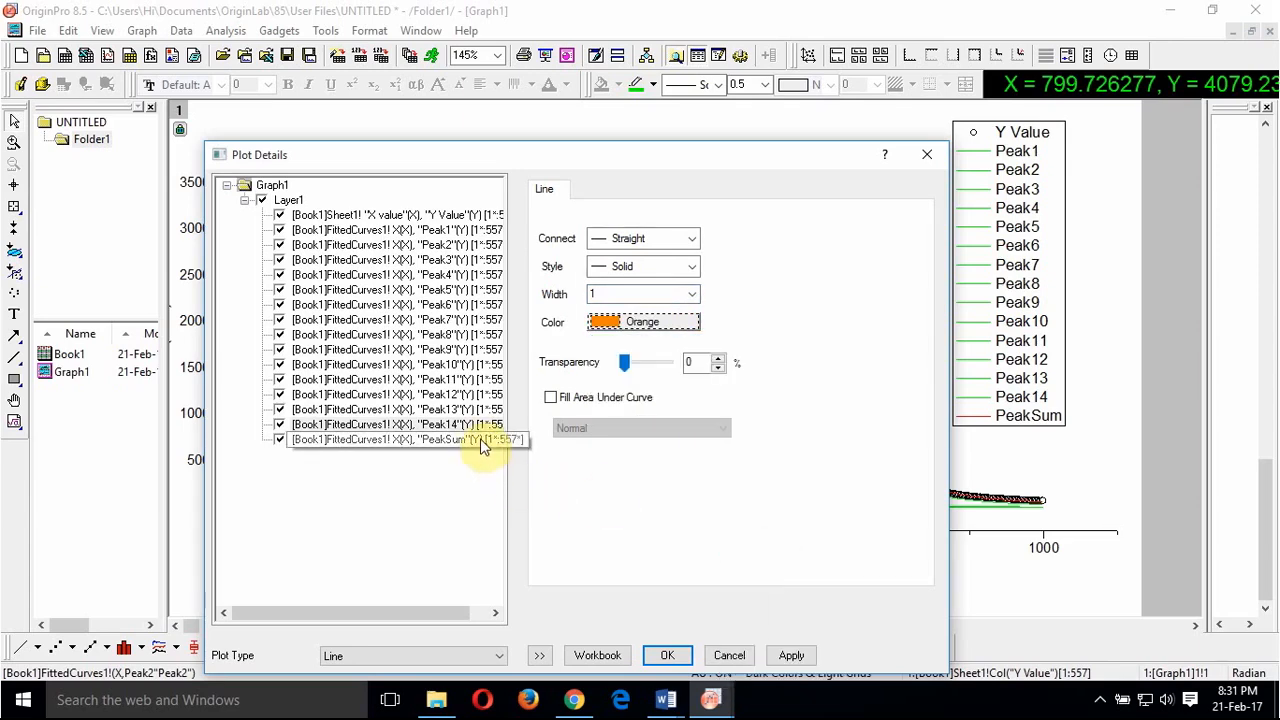
pyautogui.click(695, 296)
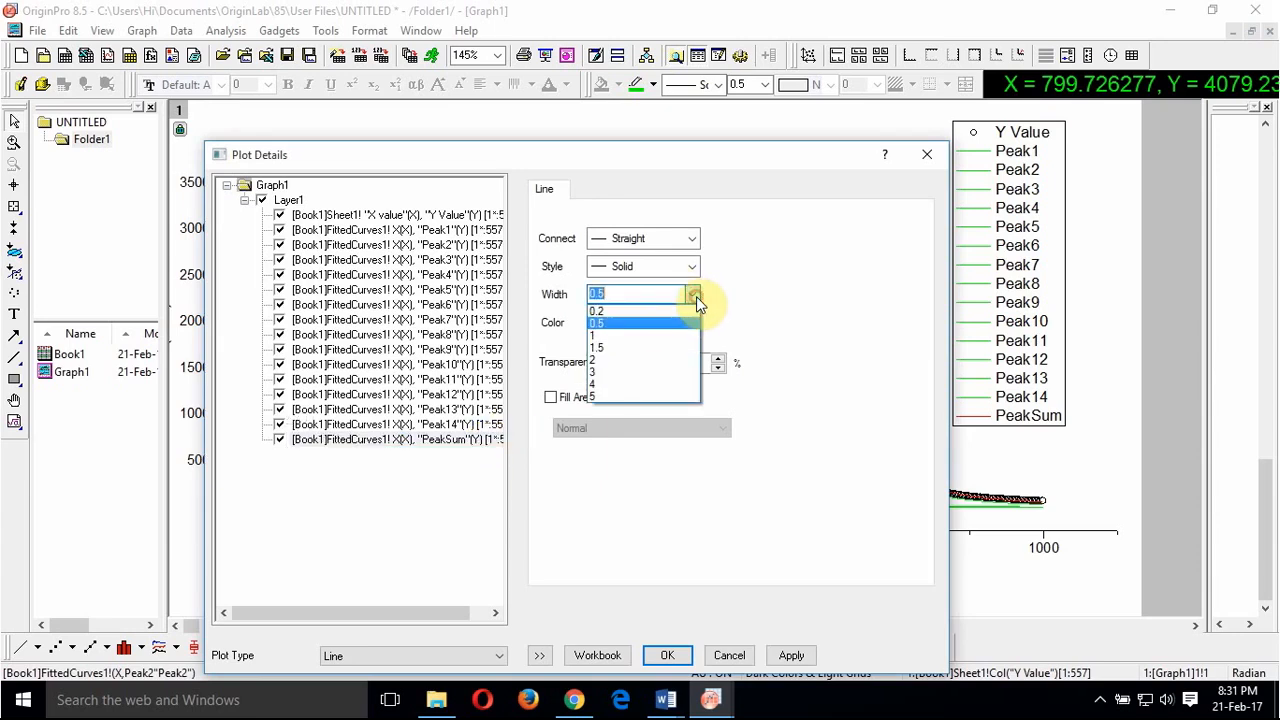
pyautogui.click(696, 296)
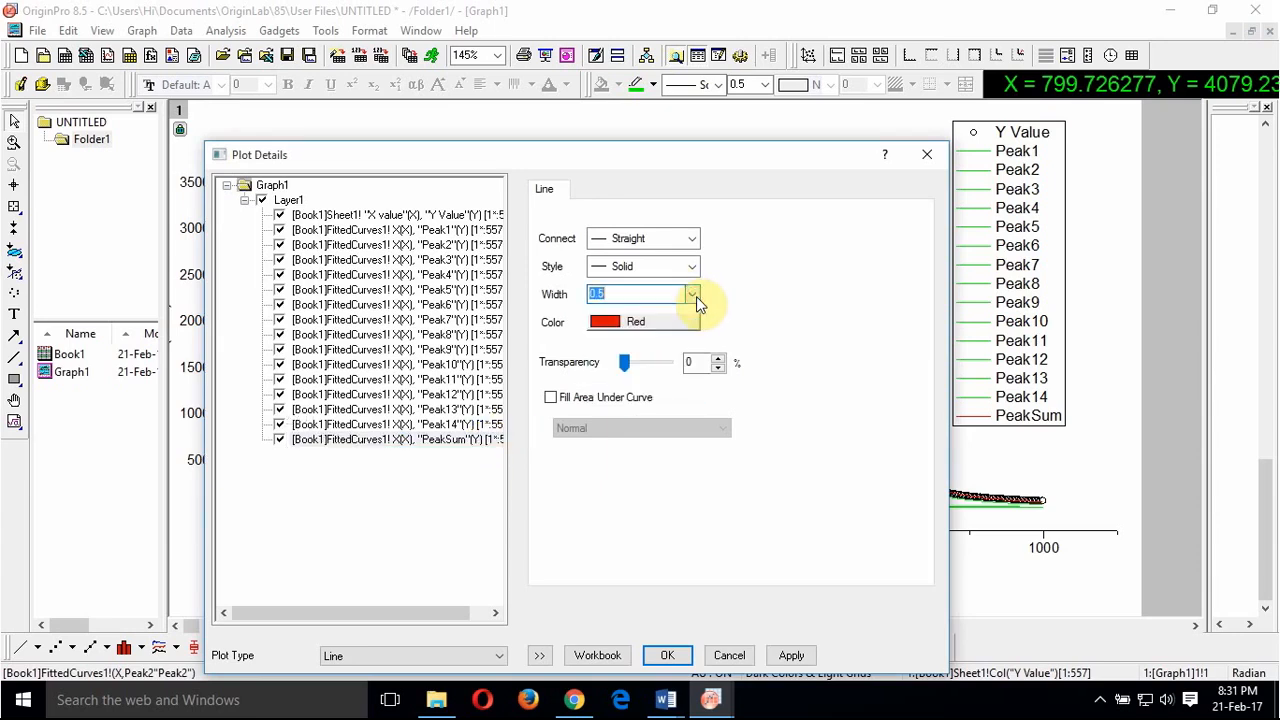
pyautogui.click(696, 296)
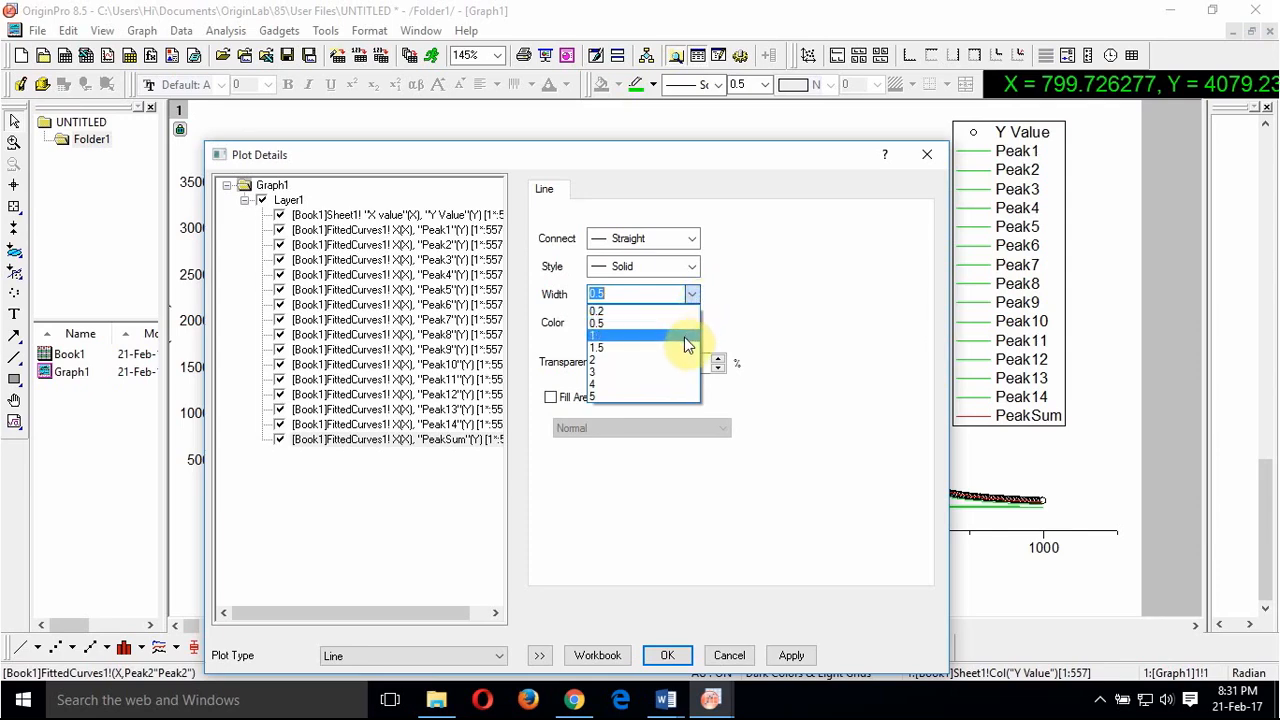
pyautogui.click(686, 344)
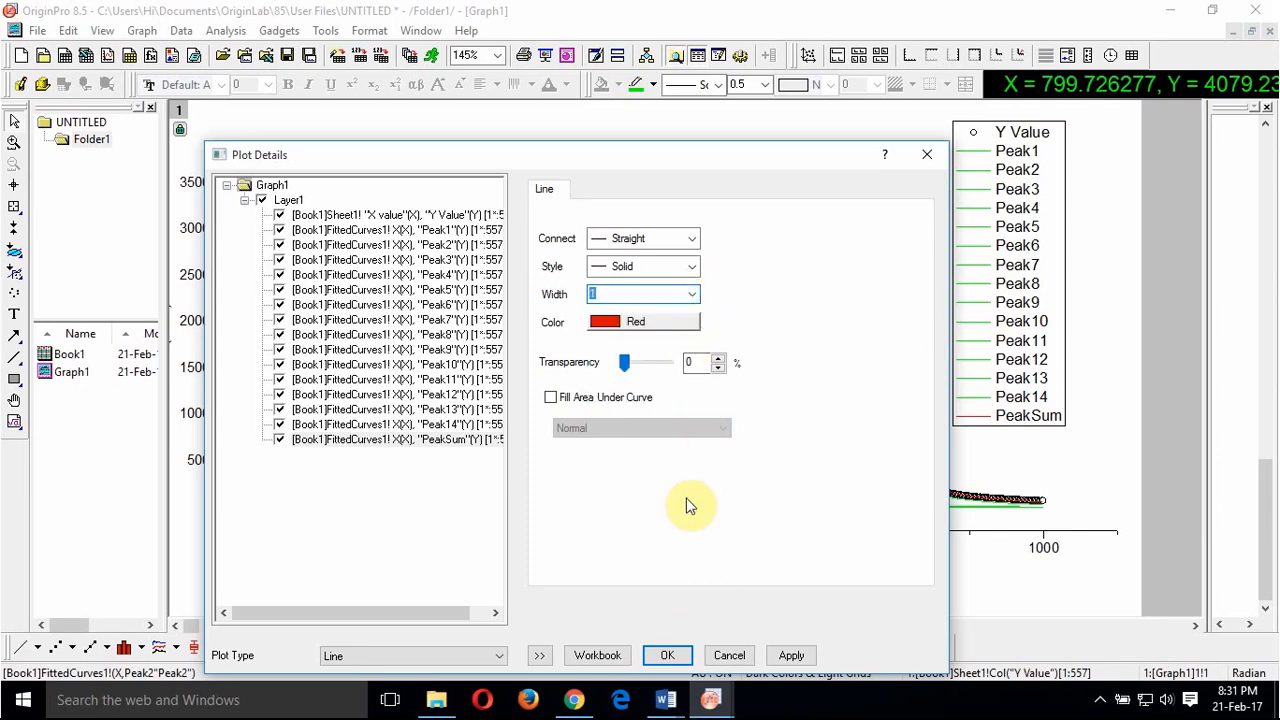
pyautogui.click(689, 656)
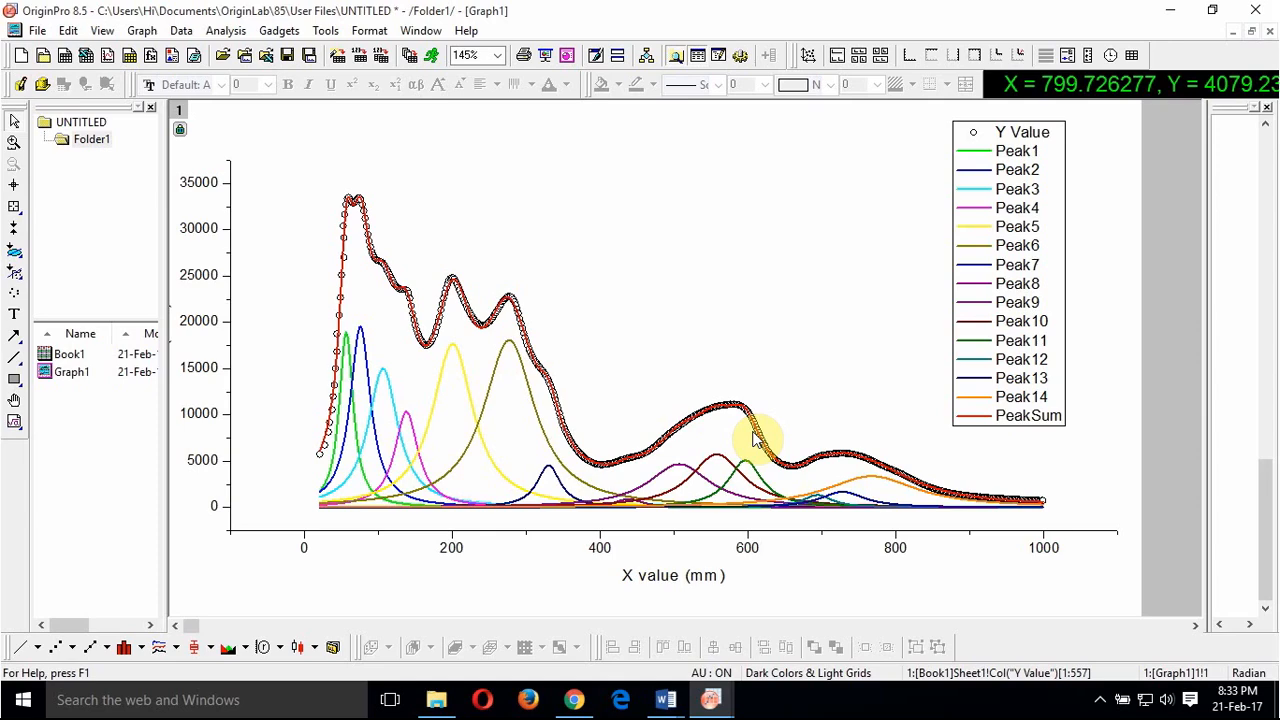
# Step: Open the FittedCurves1 worksheet from the Peak6 curve's plot details and look through its data down to the last rows
pyautogui.doubleClick(468, 445)
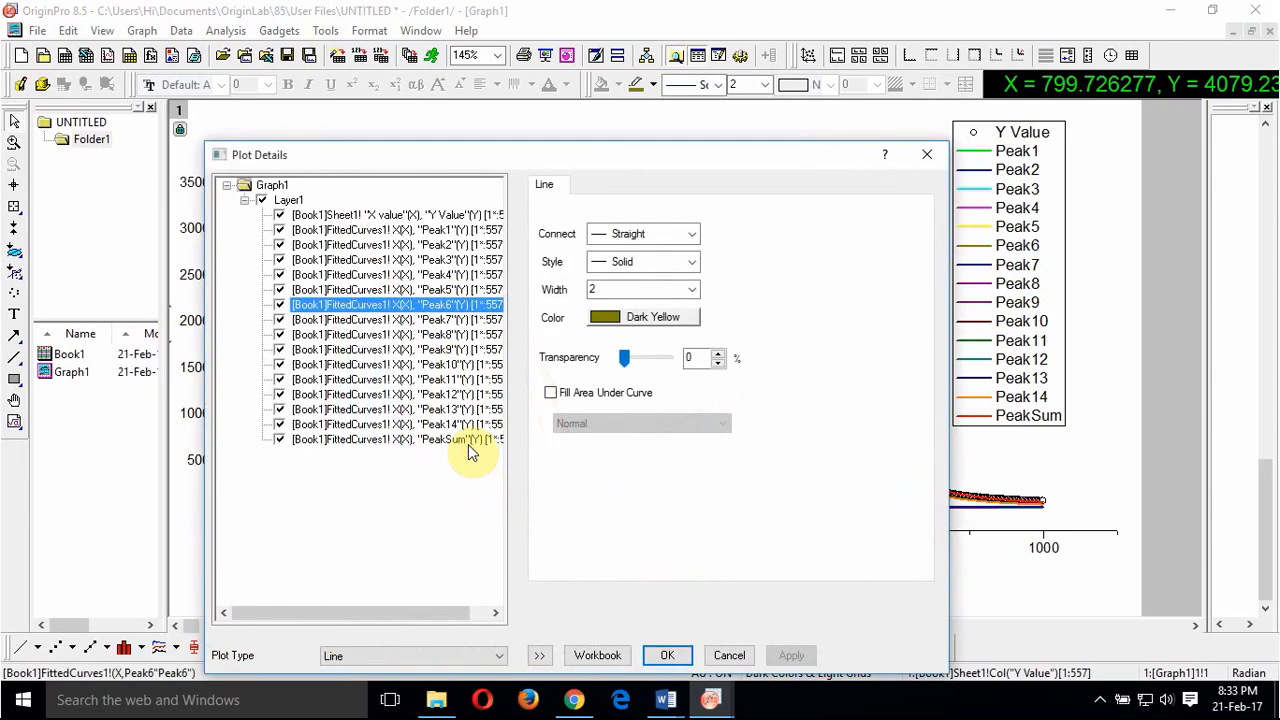
pyautogui.click(603, 656)
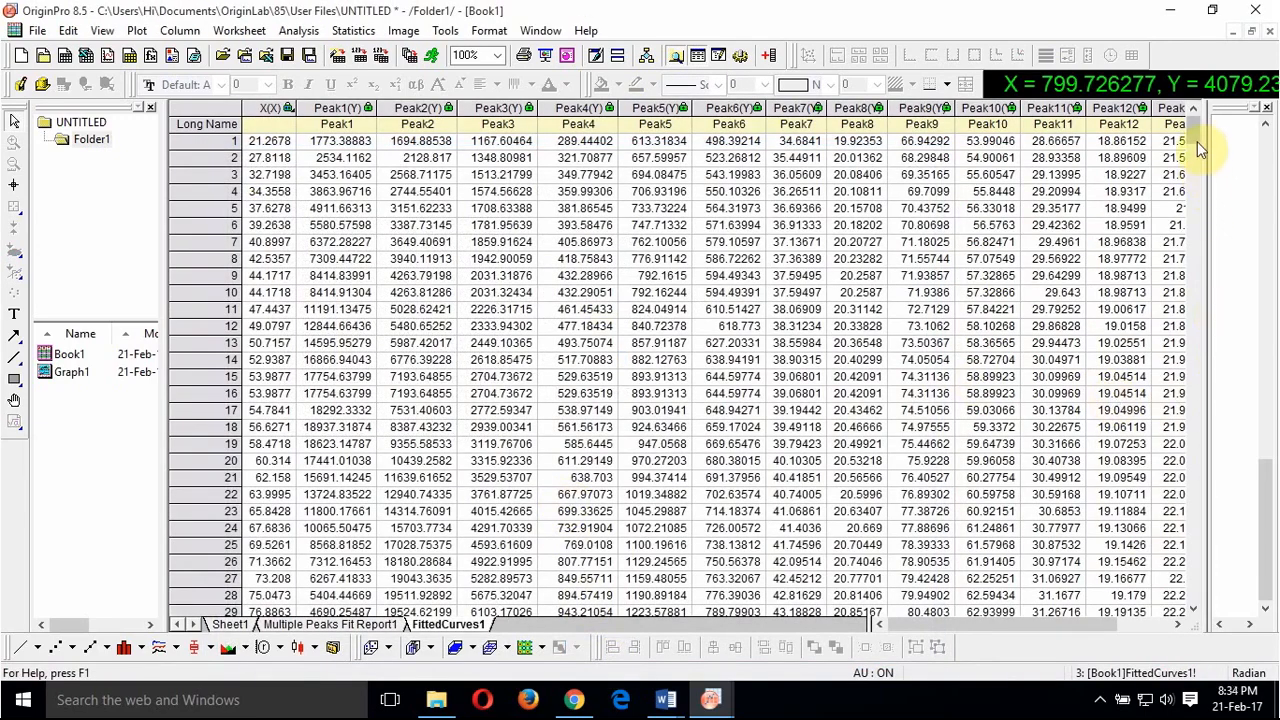
pyautogui.moveTo(1196, 138); pyautogui.dragTo(1202, 603)
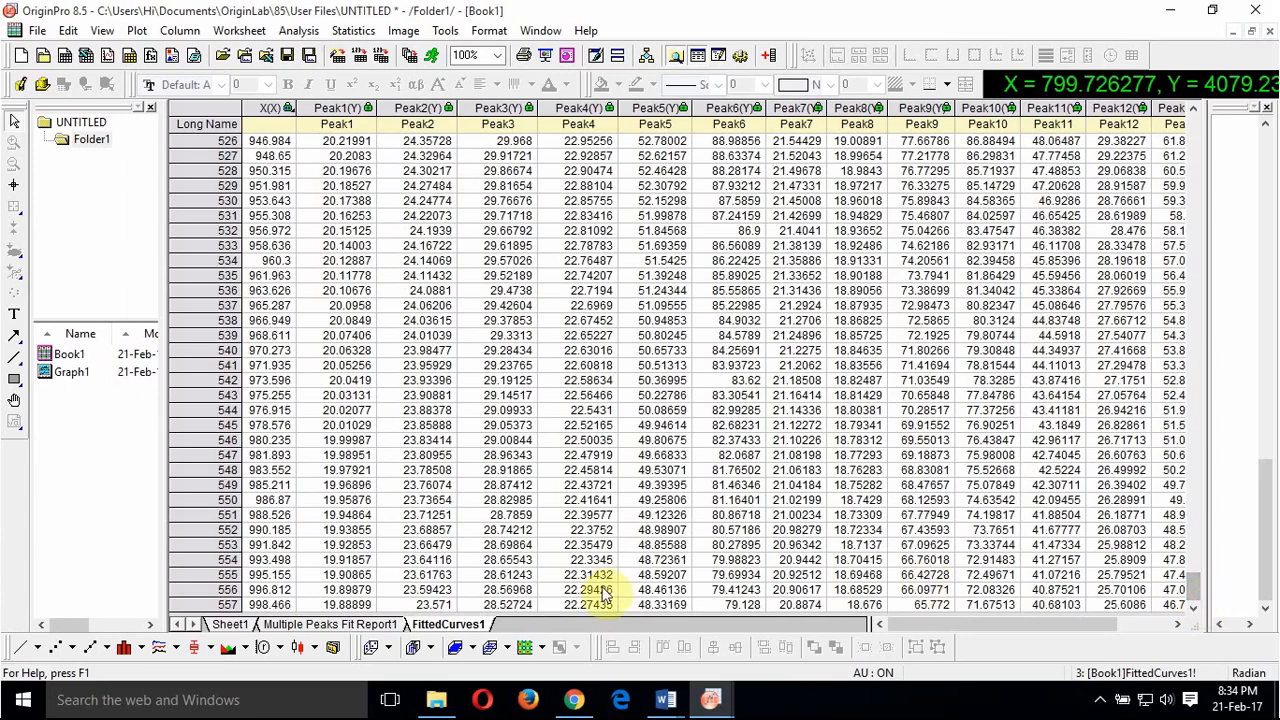
# Step: Review the xc1 value and error and the Peaks table in the Multiple Peaks Fit Report1 sheet, and return to Graph1
pyautogui.click(360, 624)
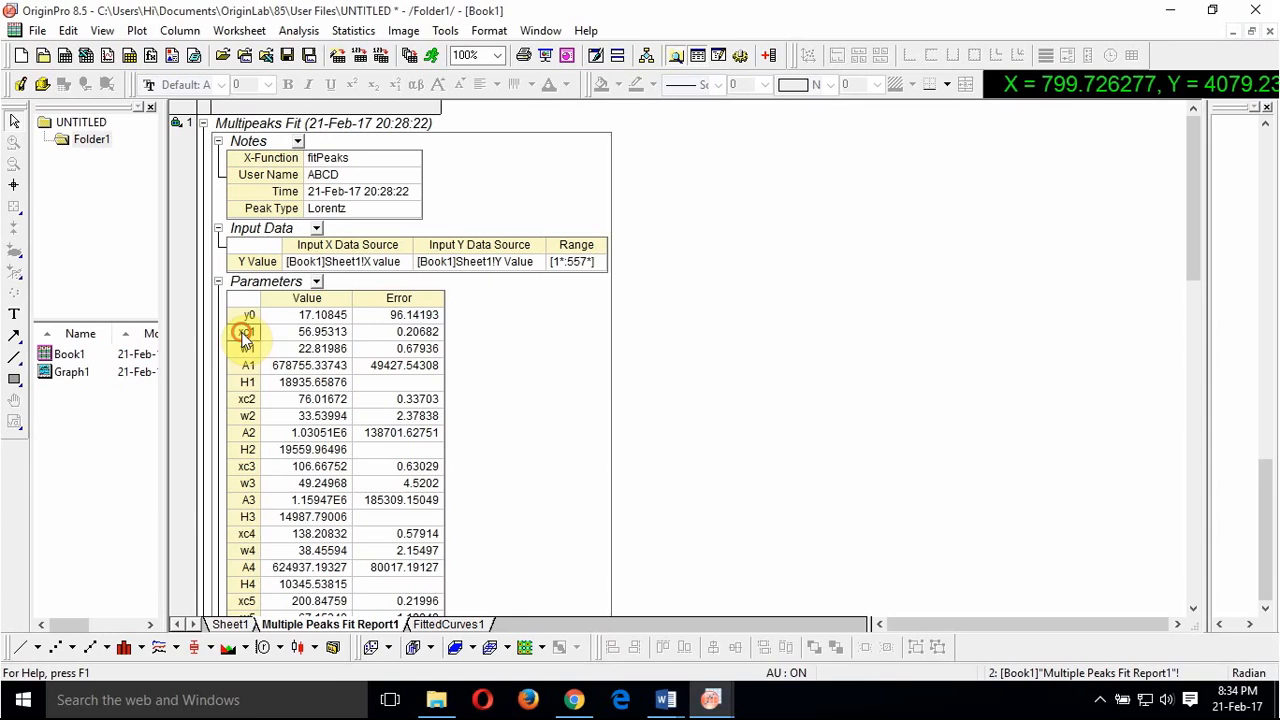
pyautogui.click(330, 333)
pyautogui.click(402, 331)
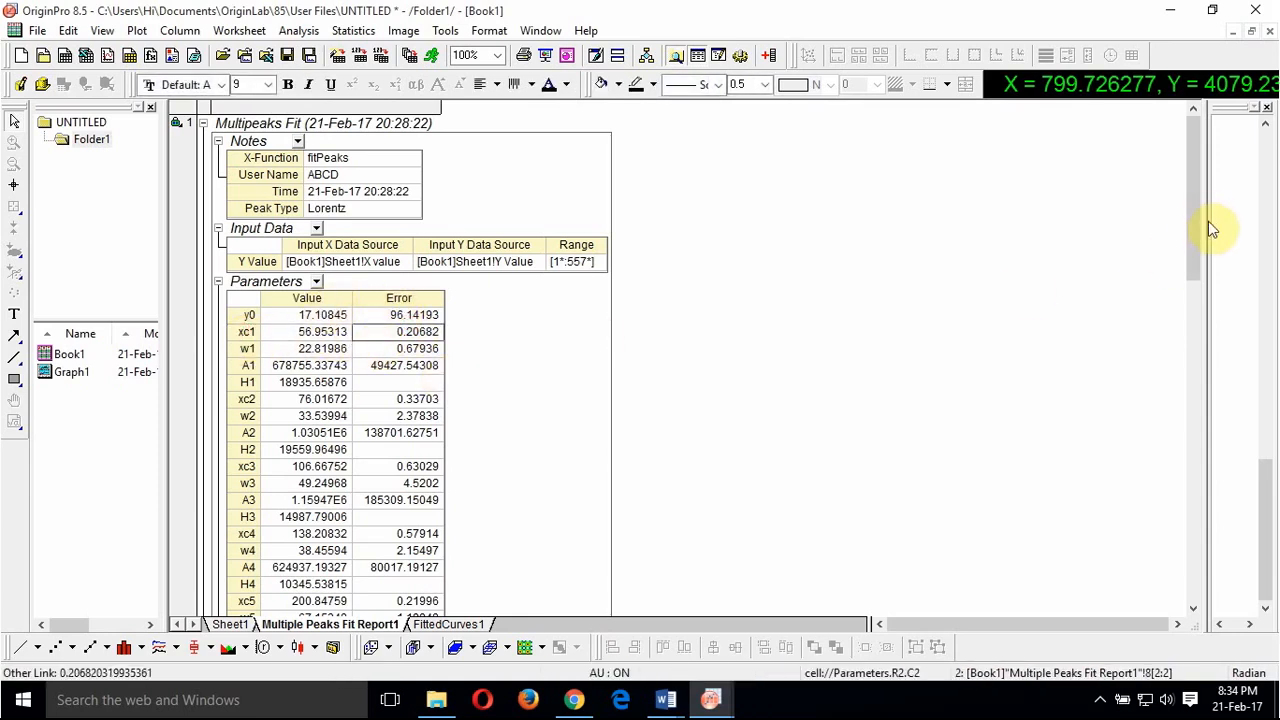
pyautogui.moveTo(1192, 216); pyautogui.dragTo(1224, 561)
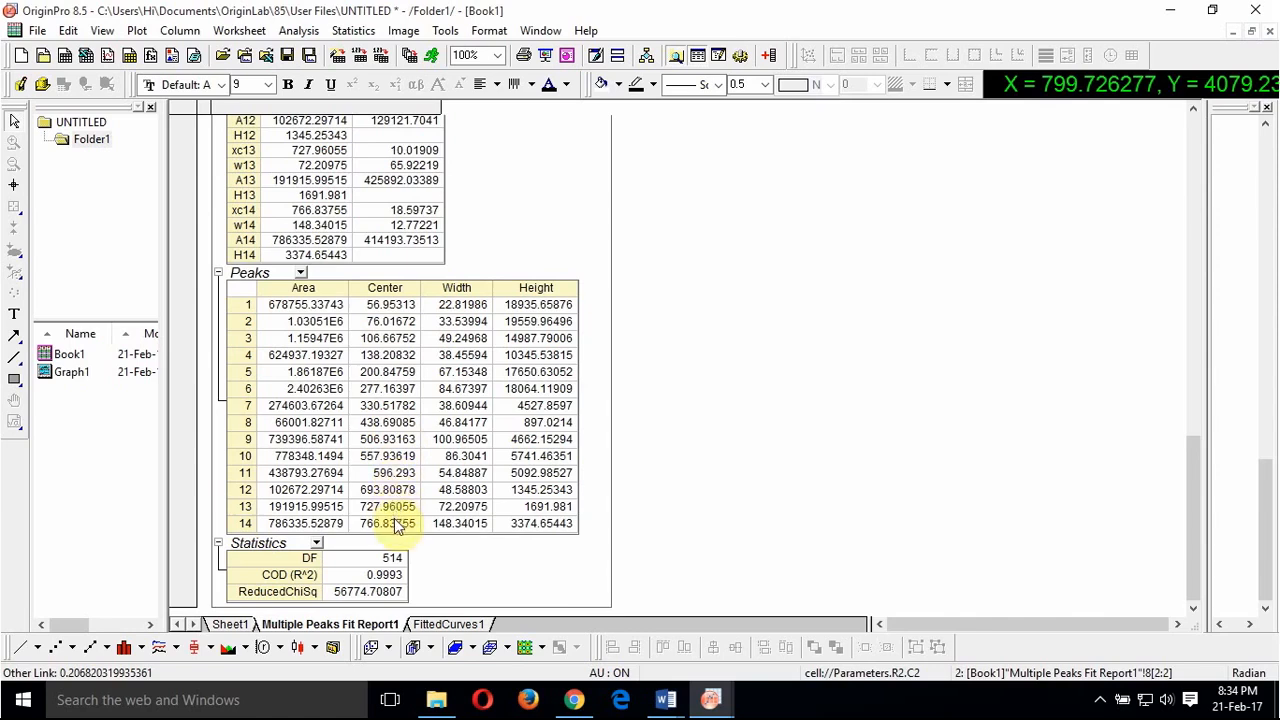
pyautogui.click(383, 340)
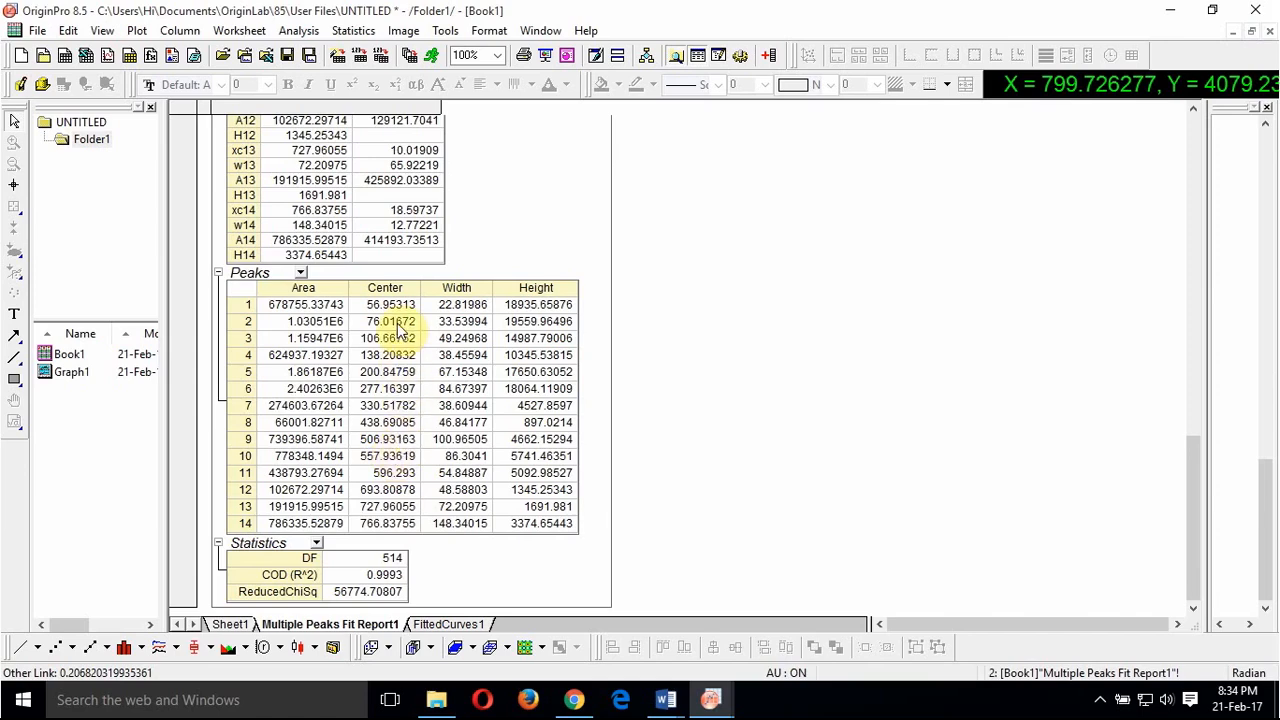
pyautogui.doubleClick(84, 375)
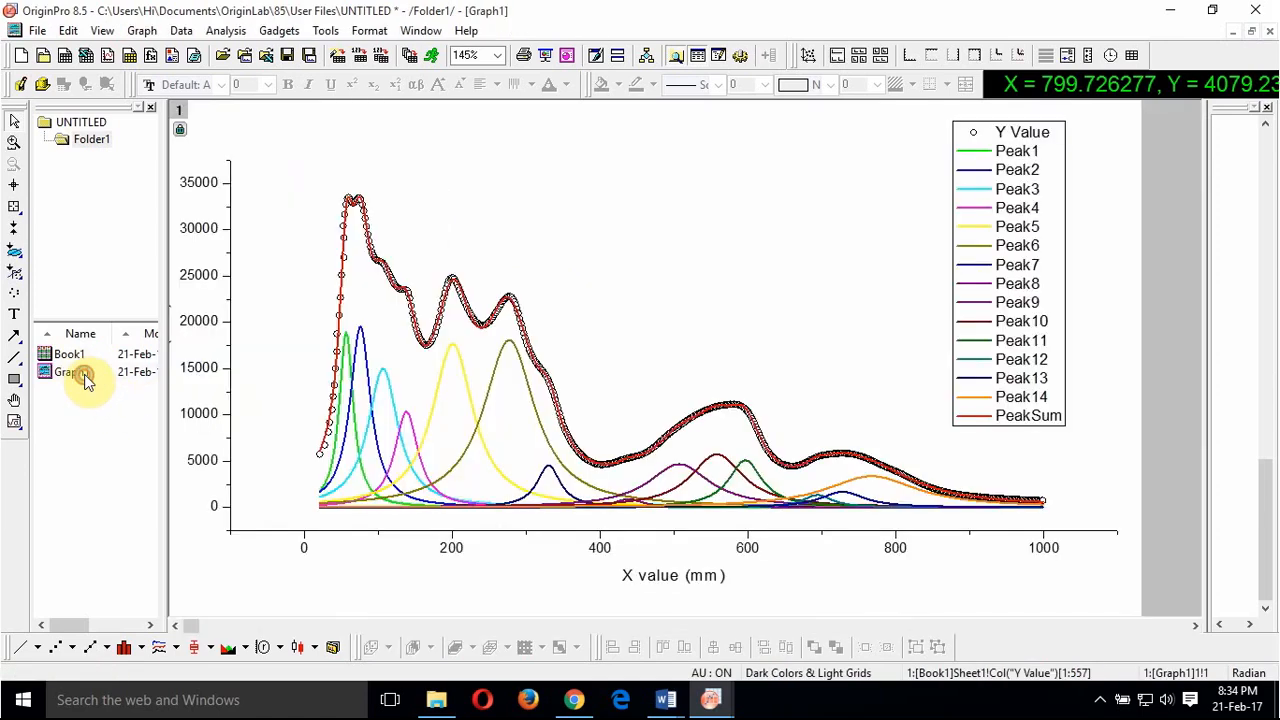